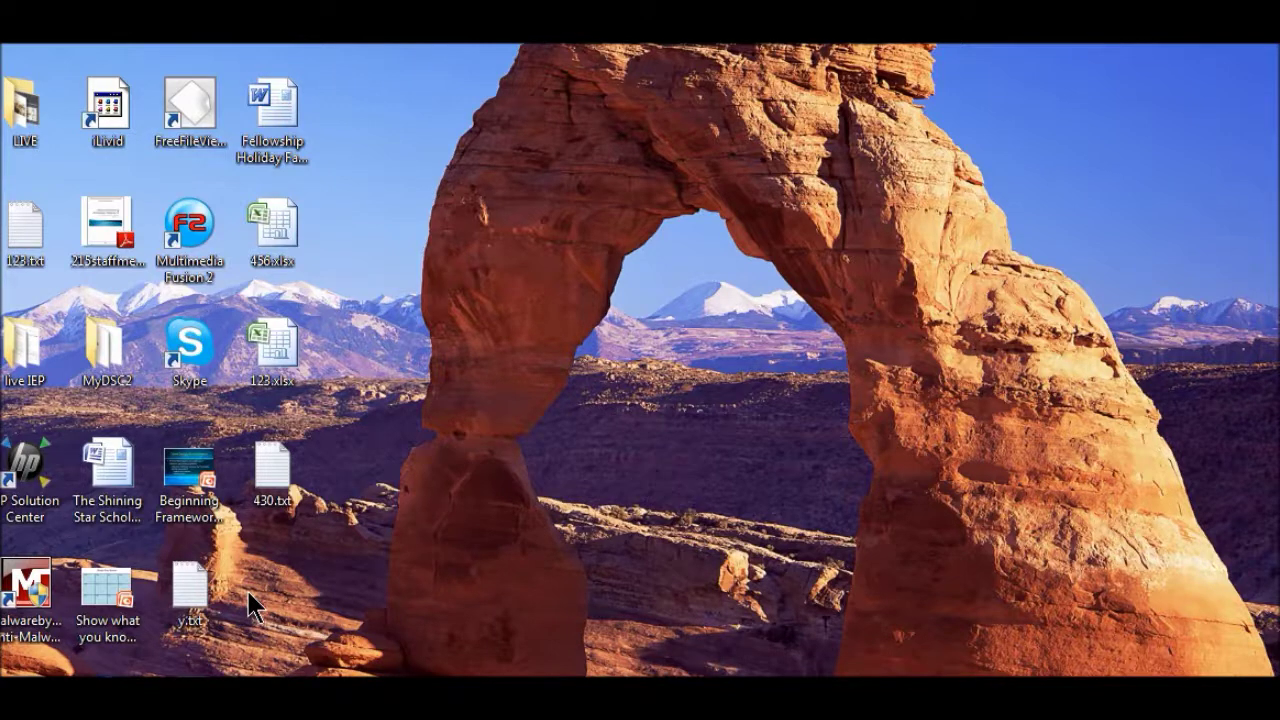
# Launch Multimedia Fusion 2 from its desktop shortcut
pyautogui.doubleClick(194, 224)
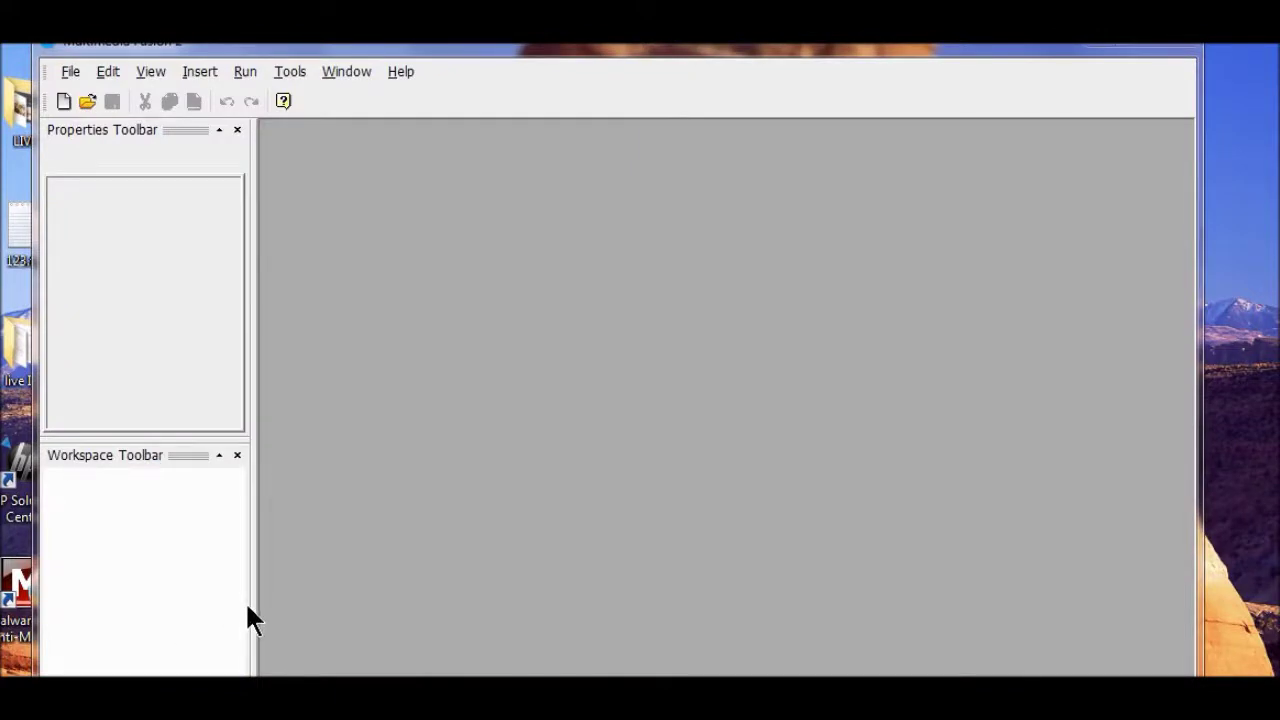
# Create a new application and rename it Cat_Burglar
pyautogui.click(62, 101)
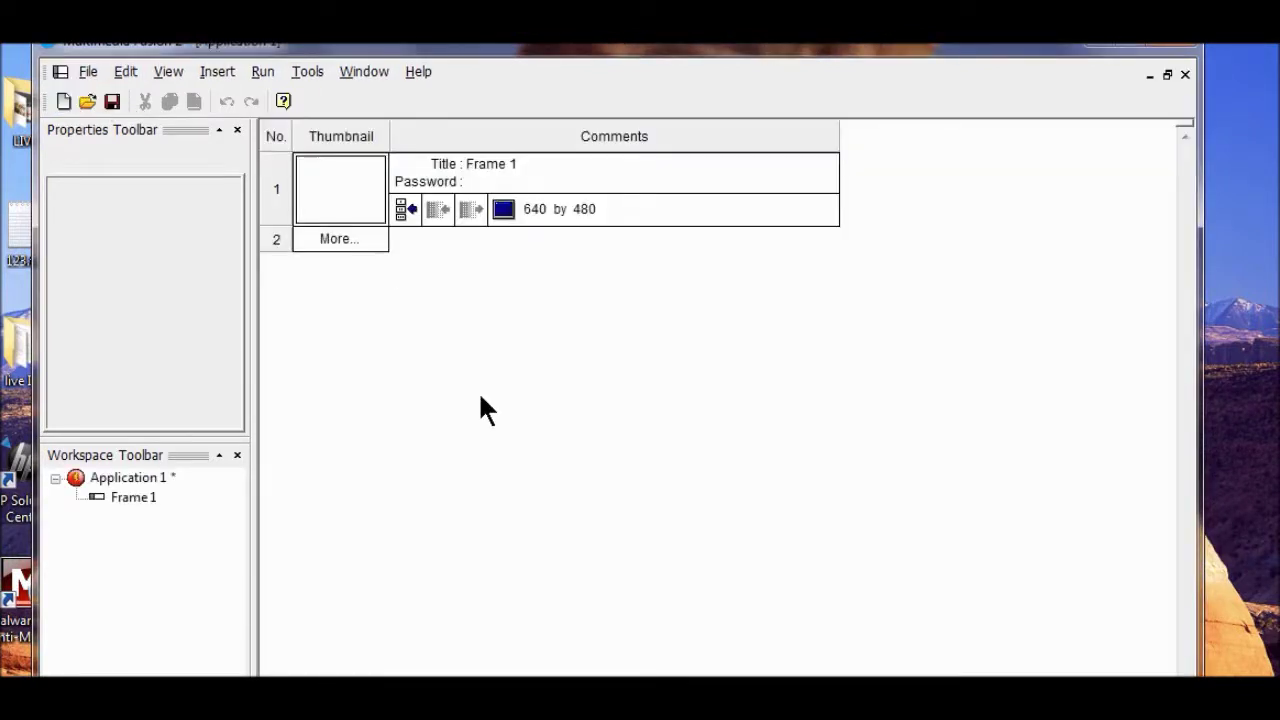
pyautogui.rightClick(135, 478)
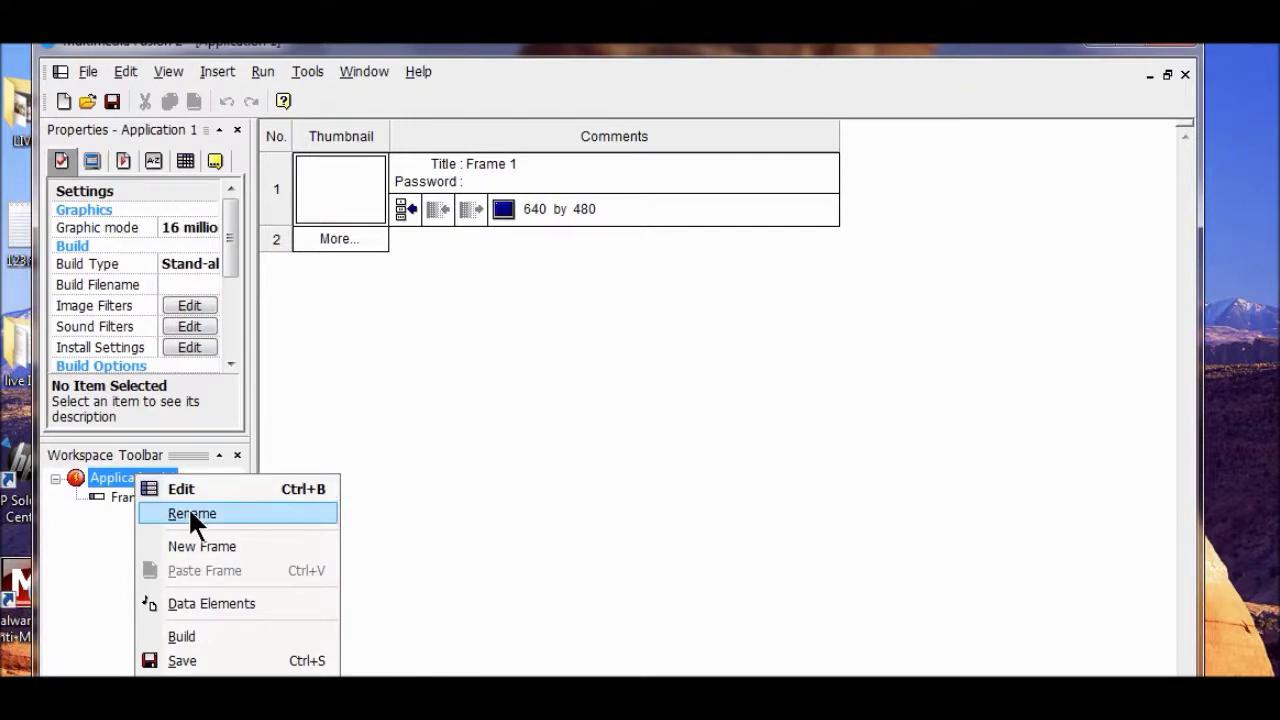
pyautogui.click(190, 513)
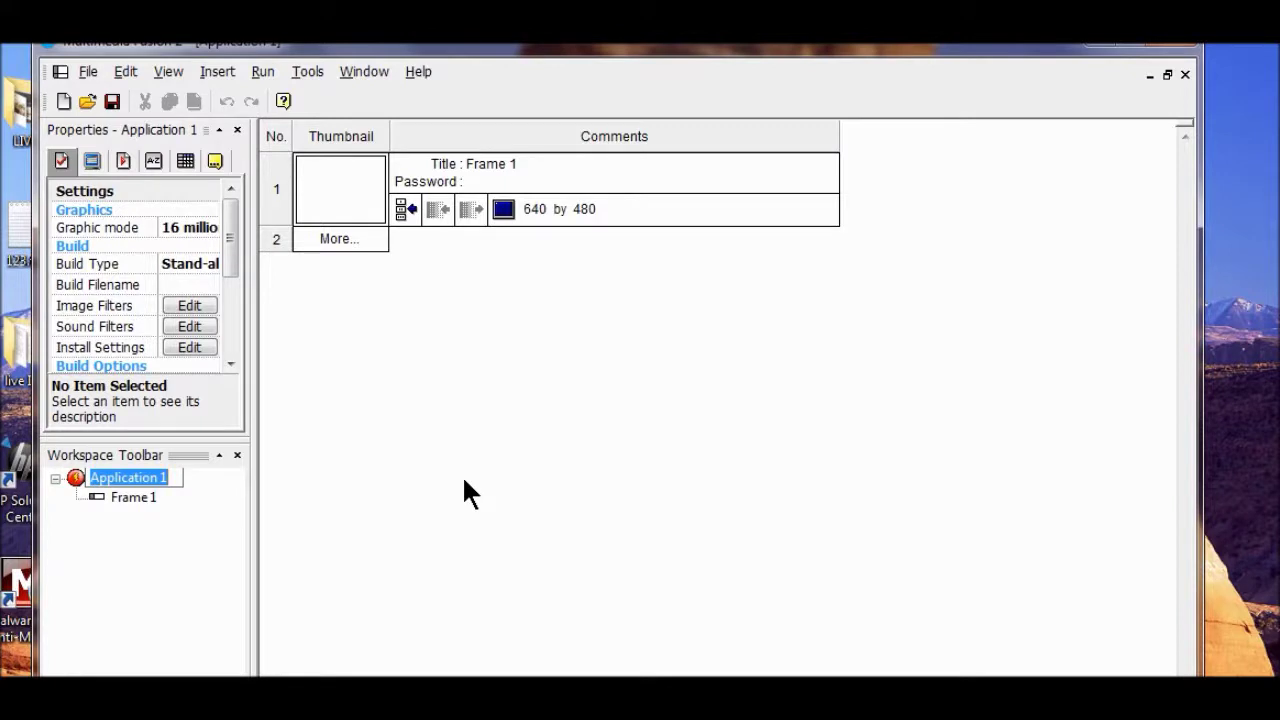
pyautogui.write('Cat')
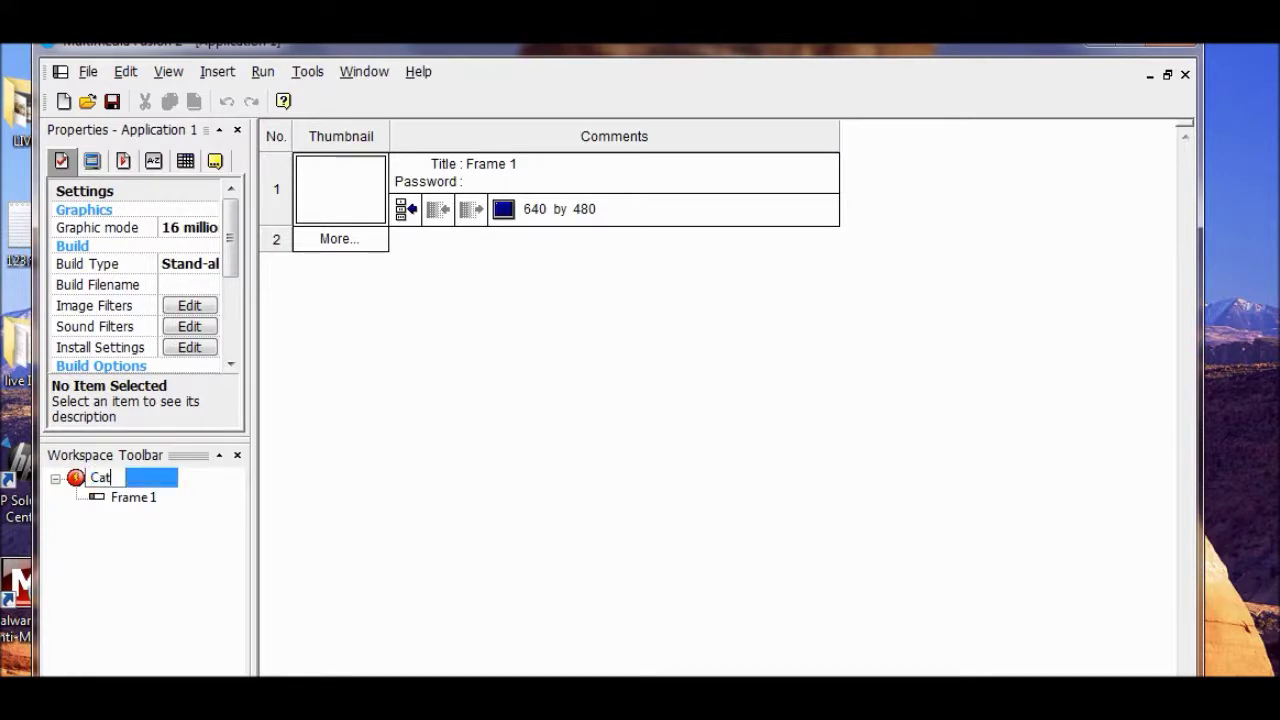
pyautogui.write('_Burglar')
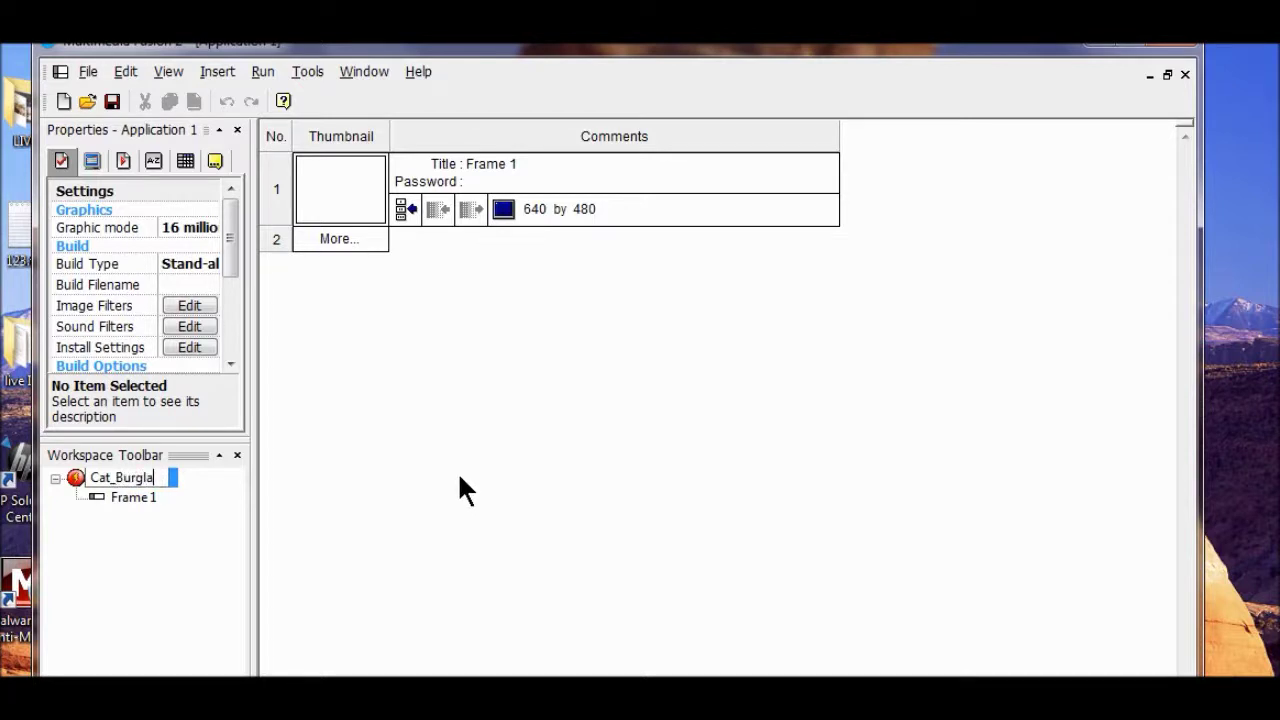
# Rename Frame 1 to Game
pyautogui.rightClick(125, 500)
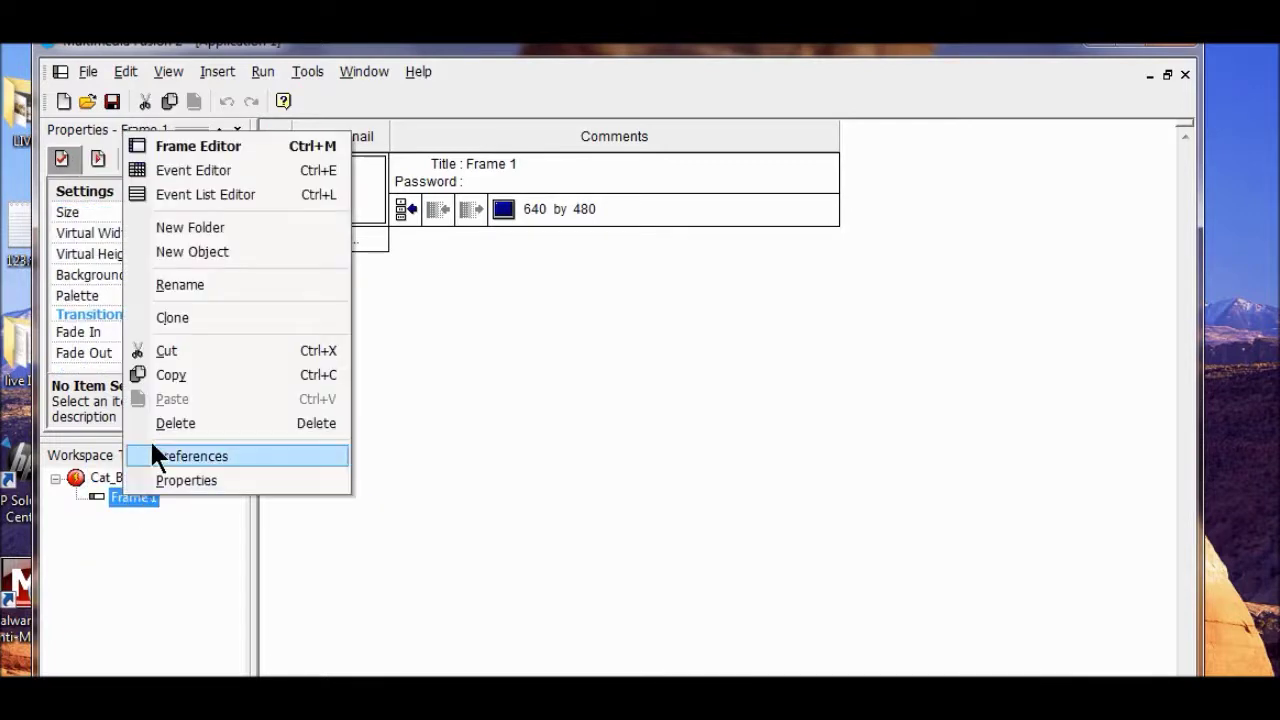
pyautogui.click(199, 284)
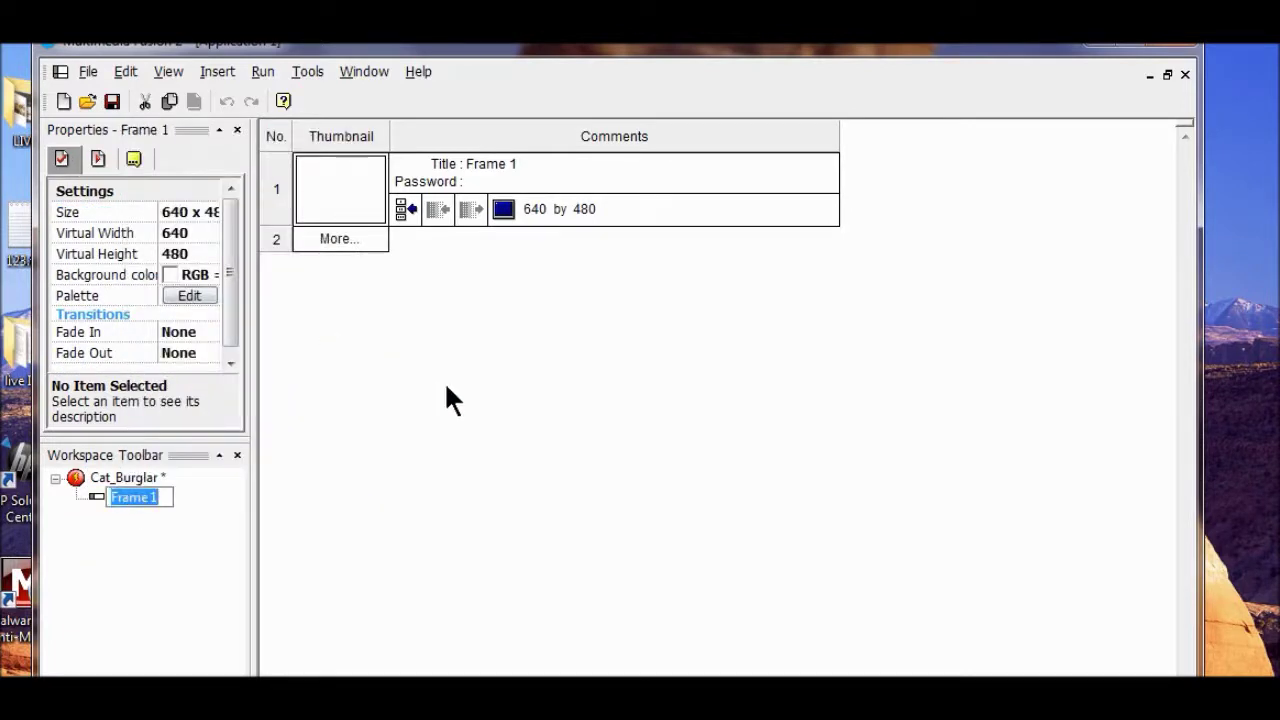
pyautogui.write('Game')
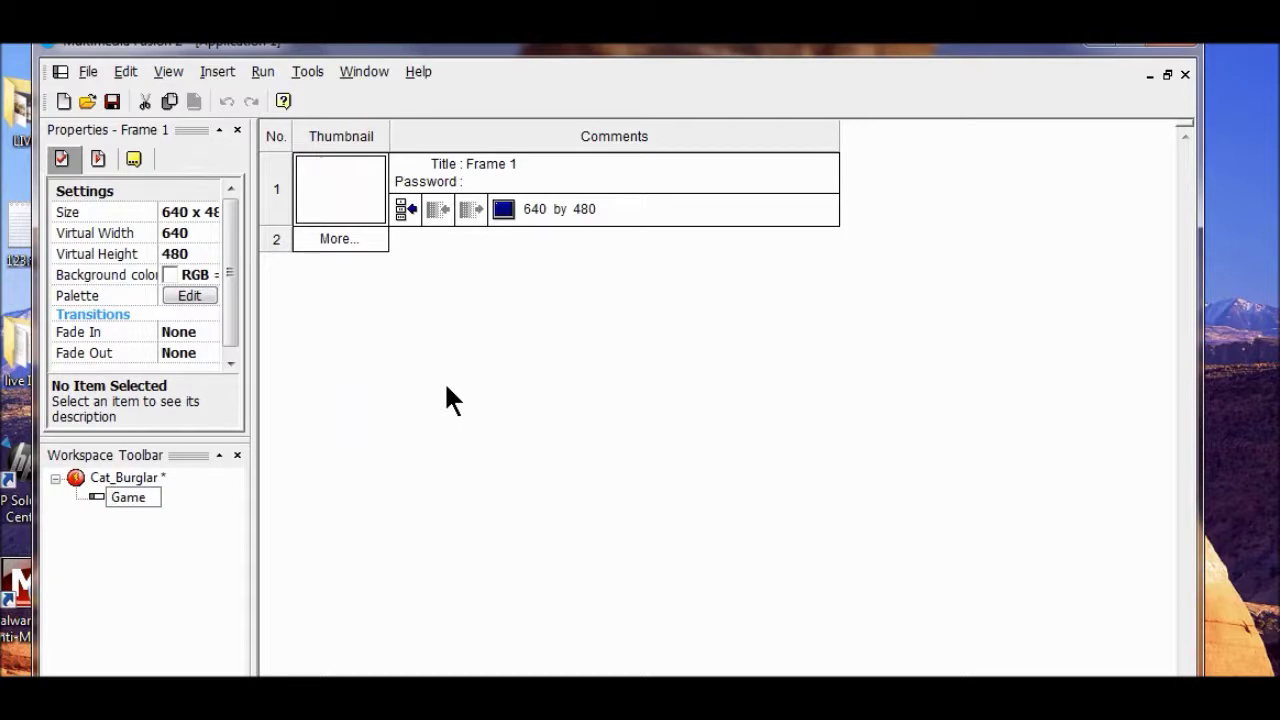
pyautogui.click(319, 516)
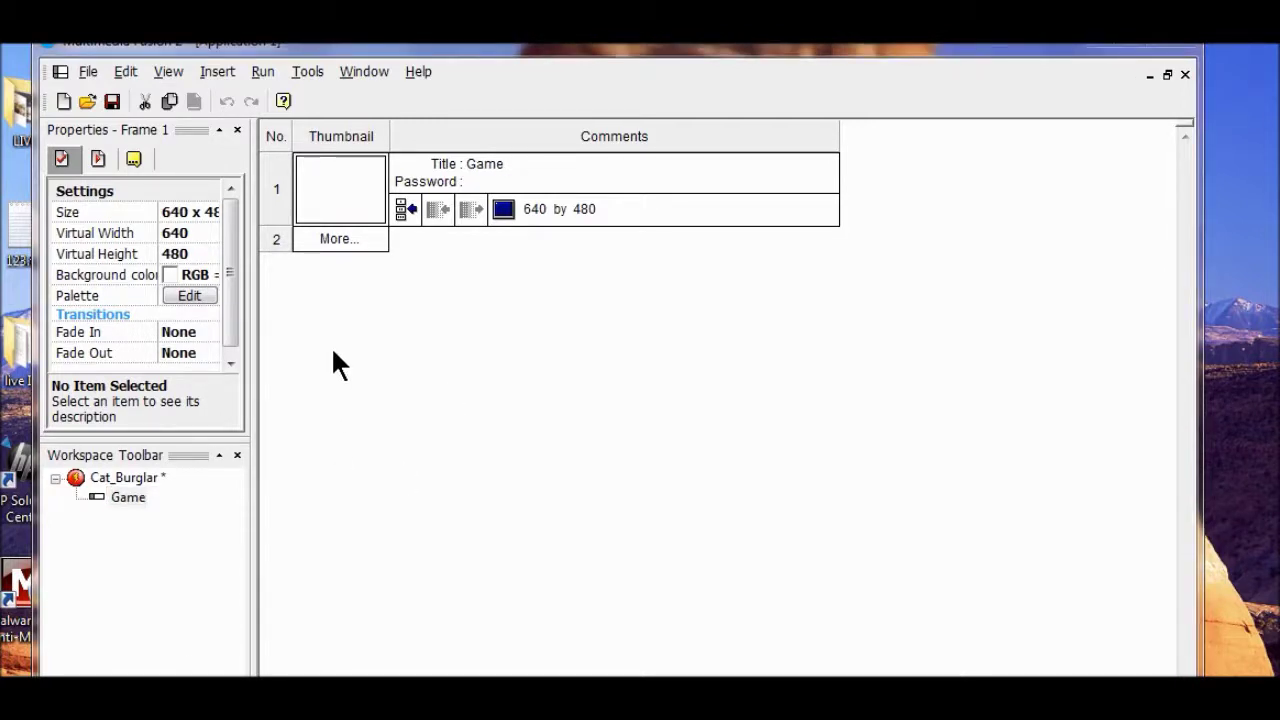
# Open the Game frame and set its background colour to the gold-yellow swatch
pyautogui.doubleClick(332, 196)
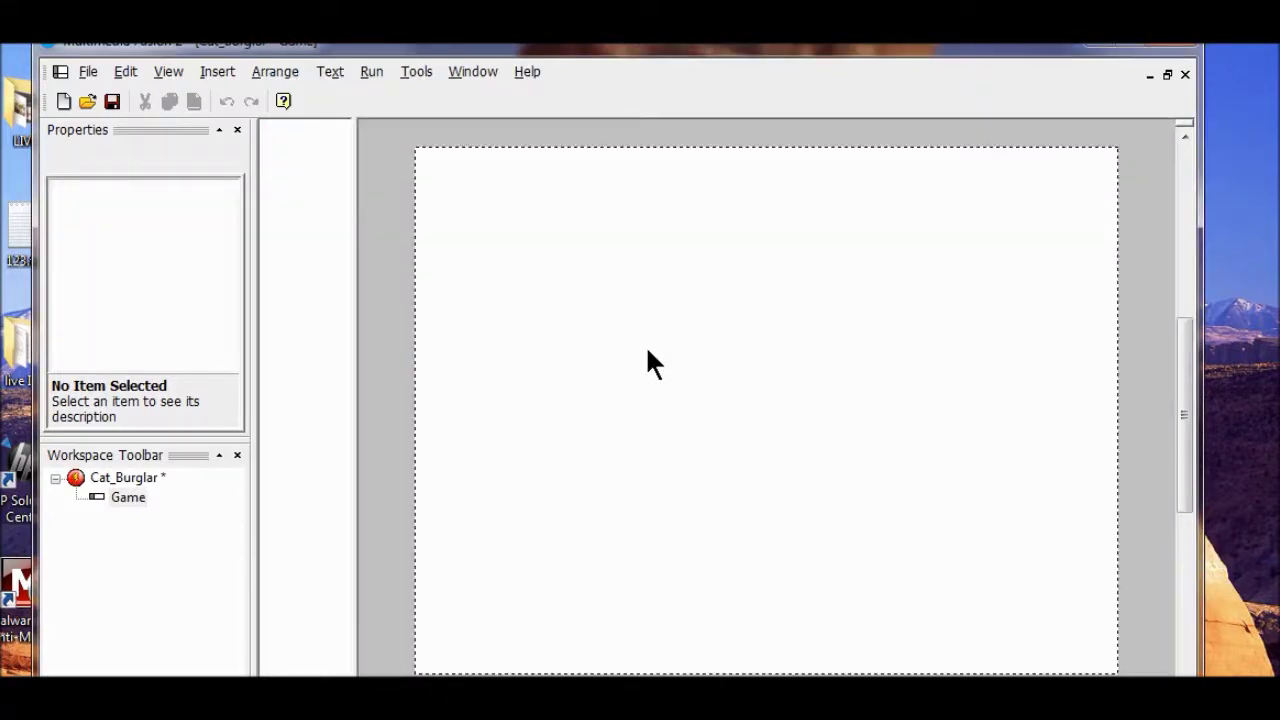
pyautogui.click(128, 497)
pyautogui.click(130, 497)
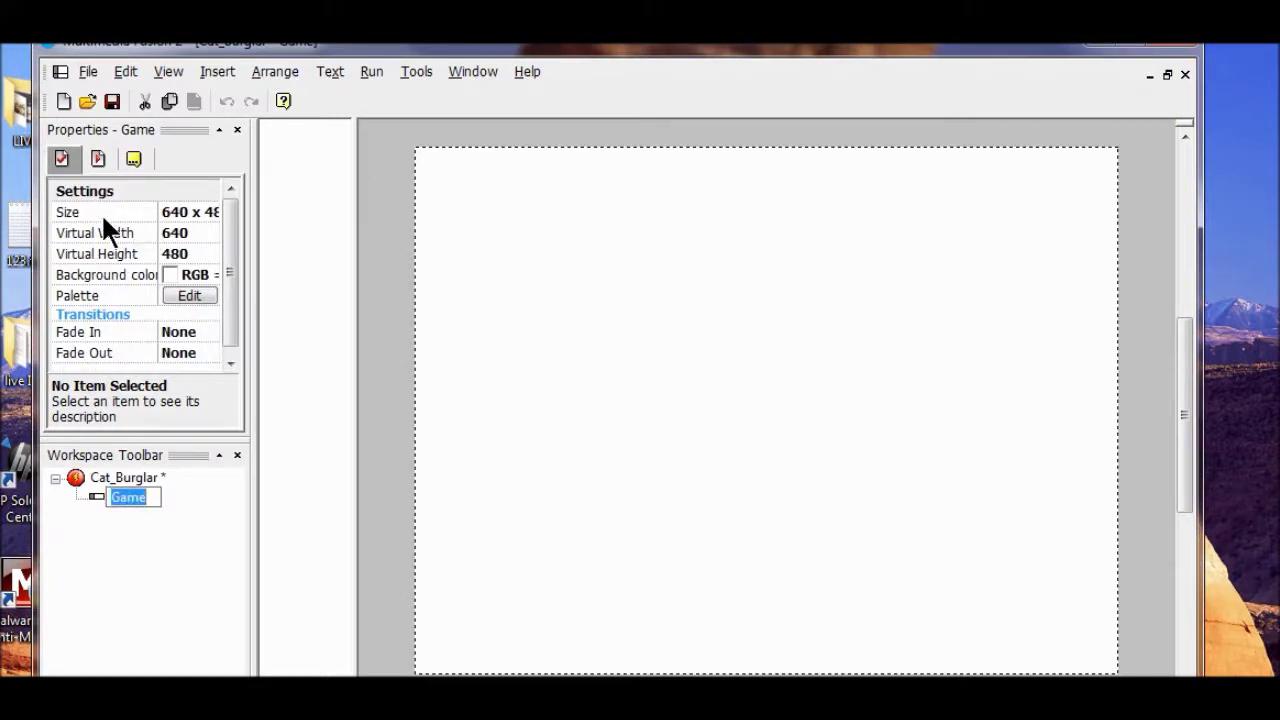
pyautogui.click(197, 272)
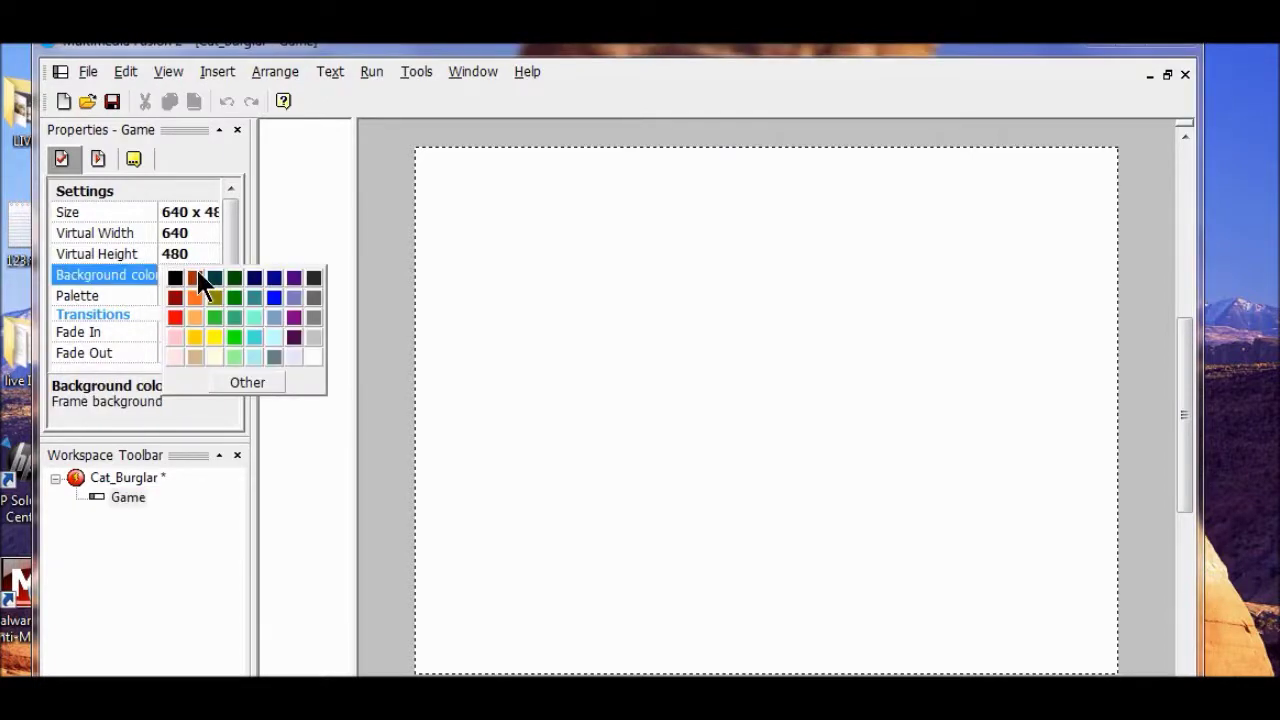
pyautogui.click(194, 337)
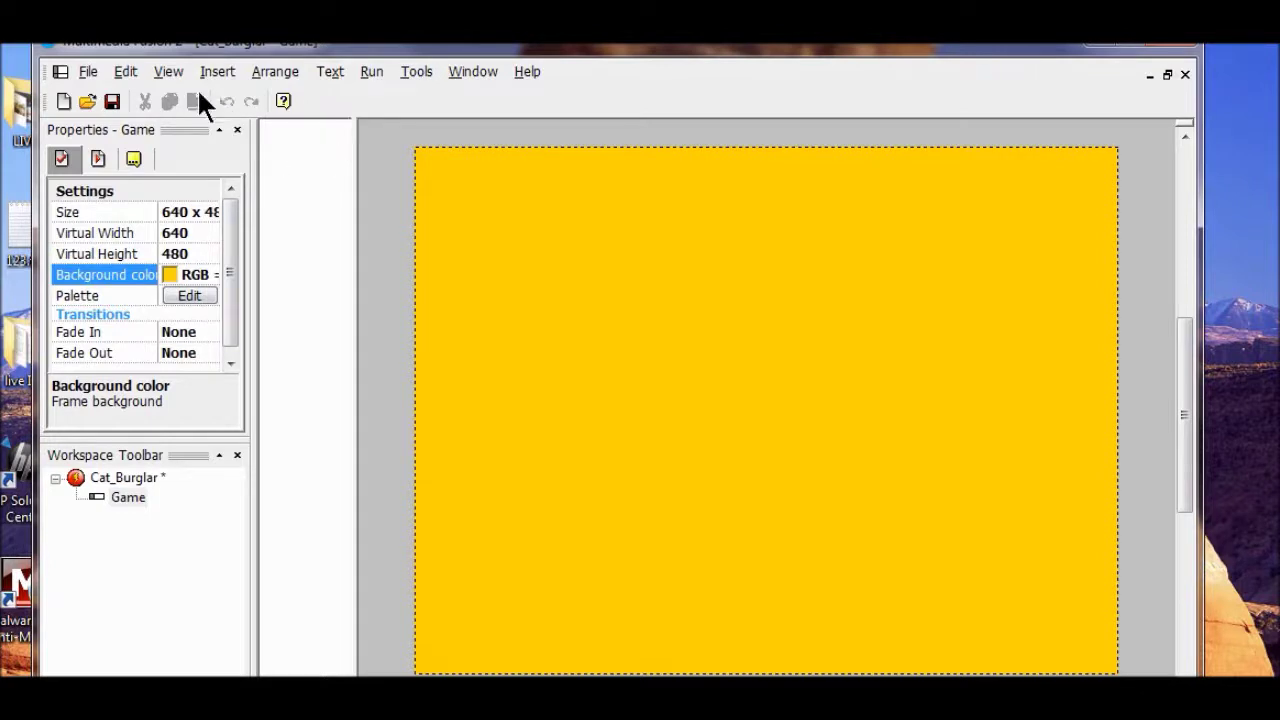
pyautogui.click(169, 74)
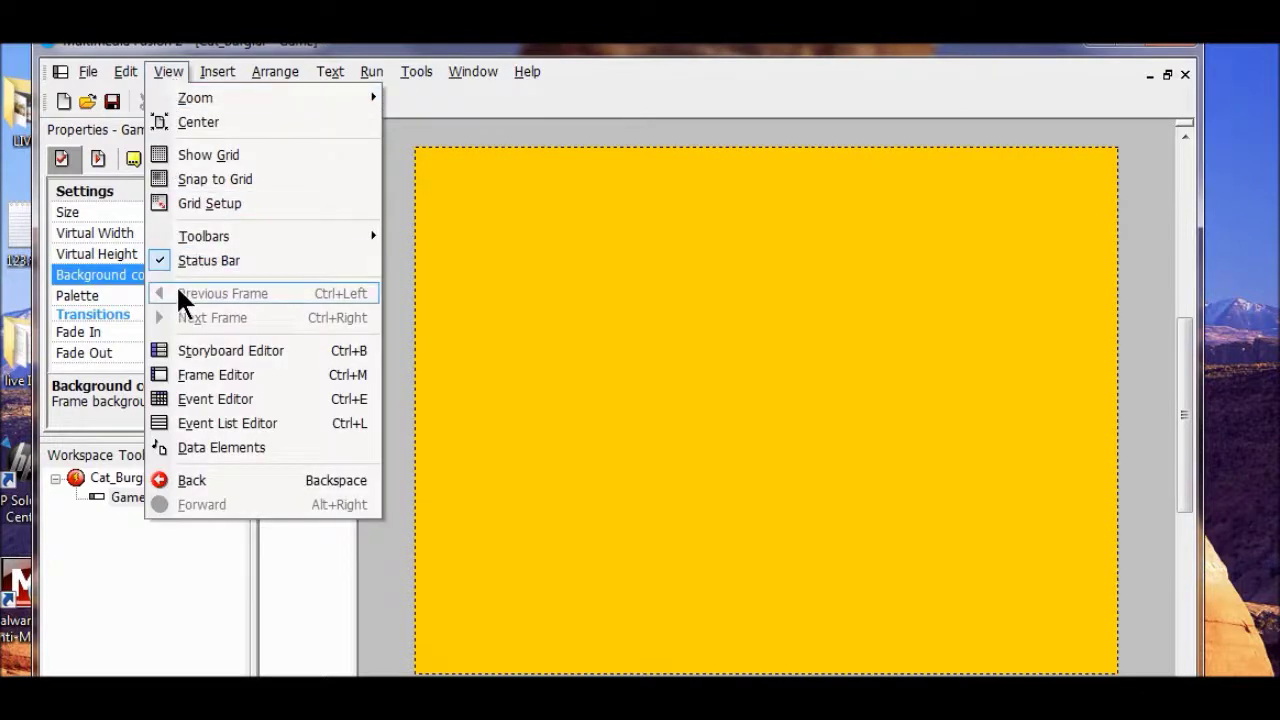
# Show the Library window and create a new library under Local Library
pyautogui.moveTo(262, 237)
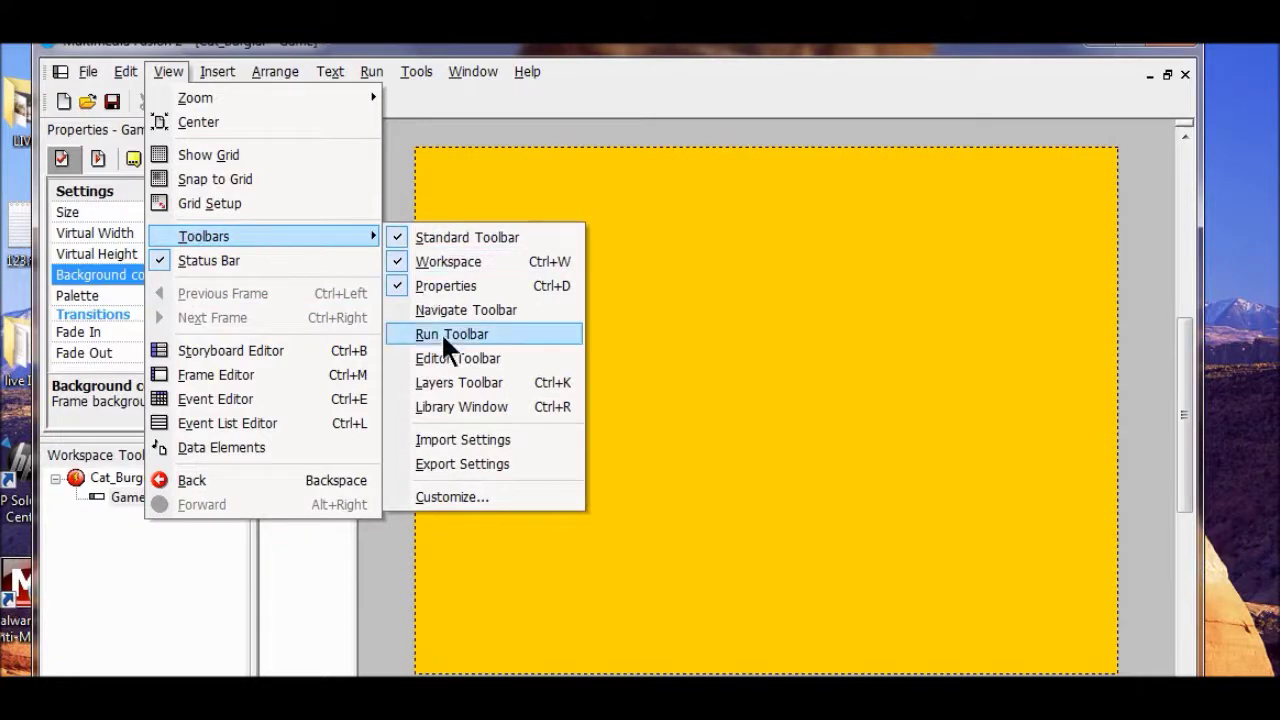
pyautogui.click(457, 410)
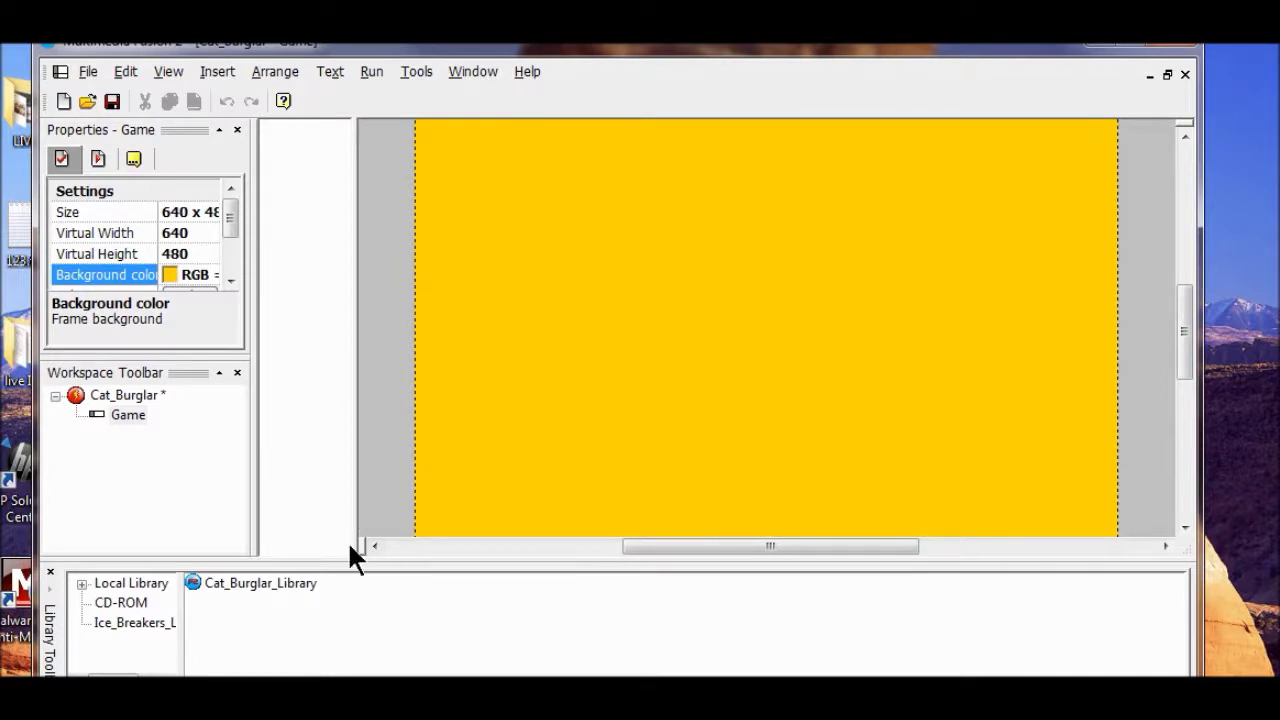
pyautogui.rightClick(117, 645)
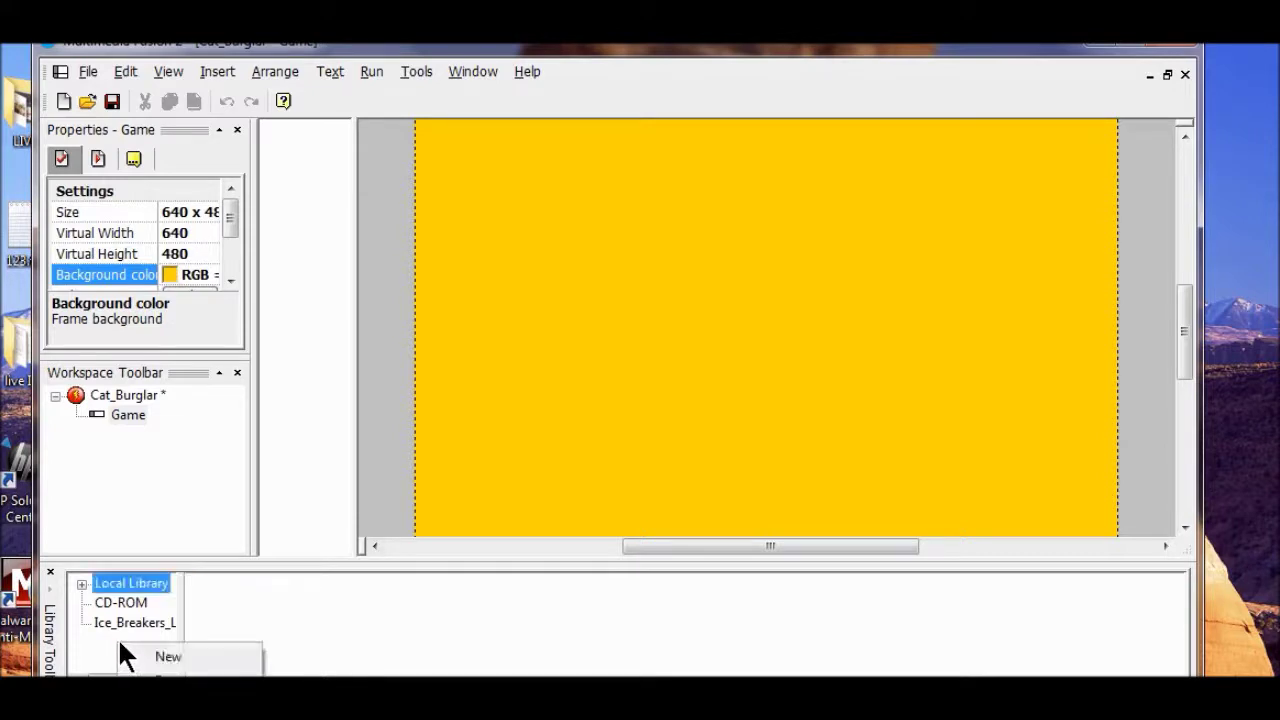
pyautogui.click(170, 659)
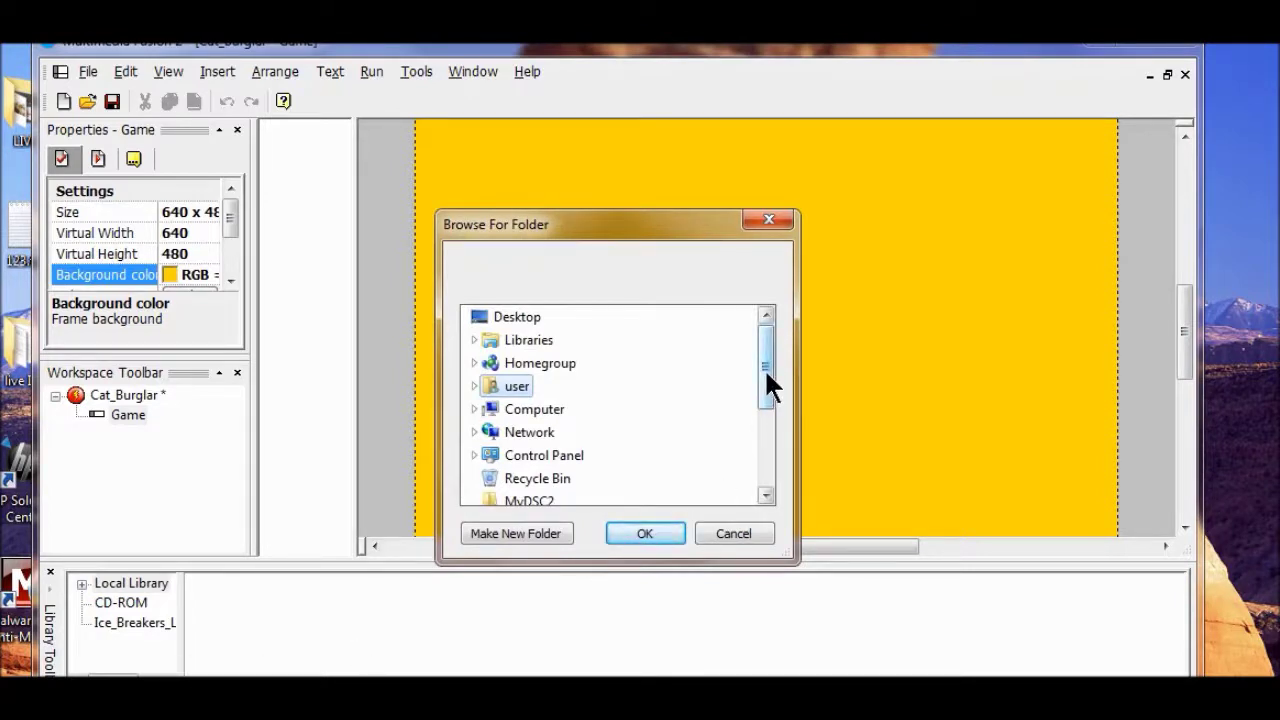
# Choose My Documents > GAME_DESIGN > resources > Project_3 > Cat_Burglar_Library as the library folder
pyautogui.doubleClick(514, 388)
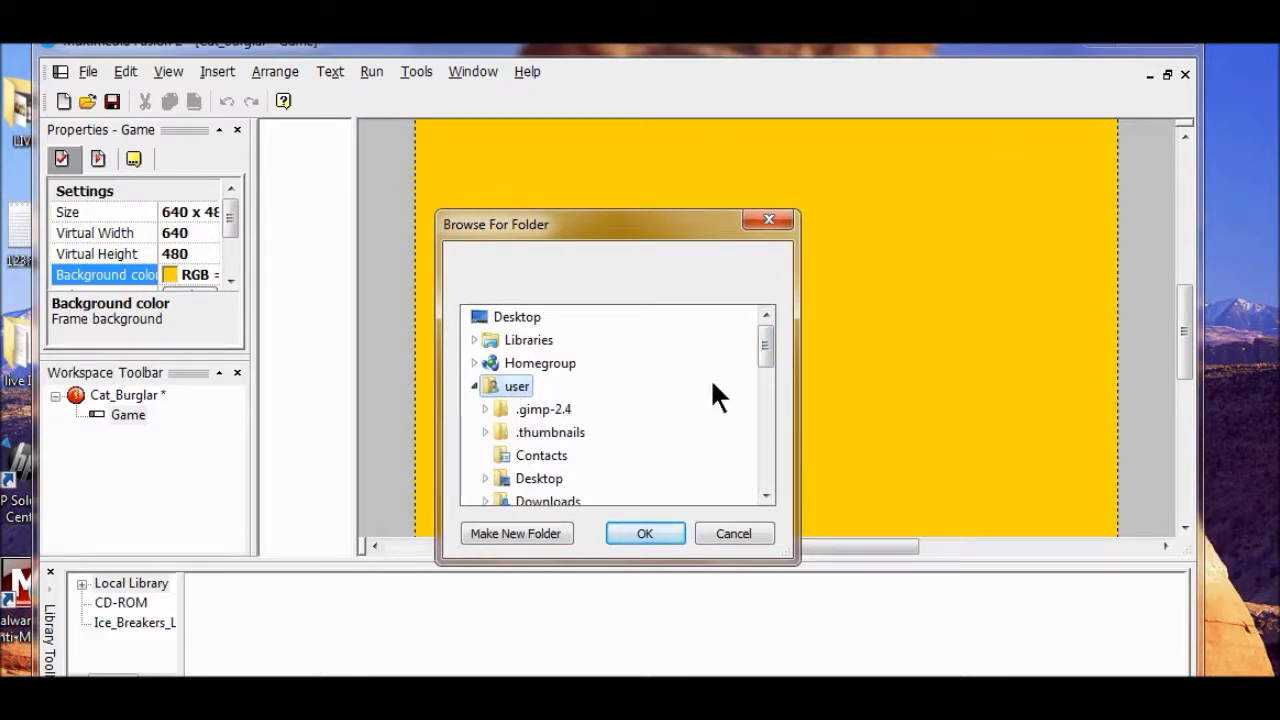
pyautogui.moveTo(758, 351); pyautogui.dragTo(691, 432)
pyautogui.click(575, 468)
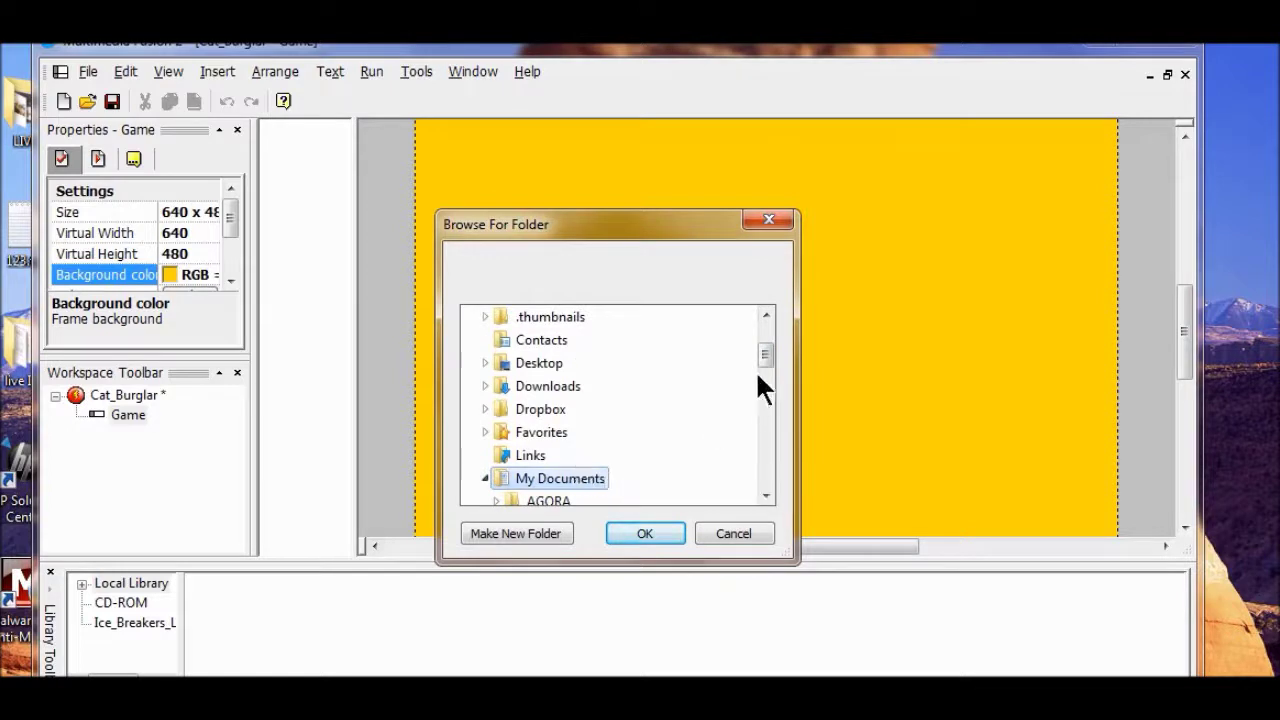
pyautogui.moveTo(758, 352); pyautogui.dragTo(759, 378)
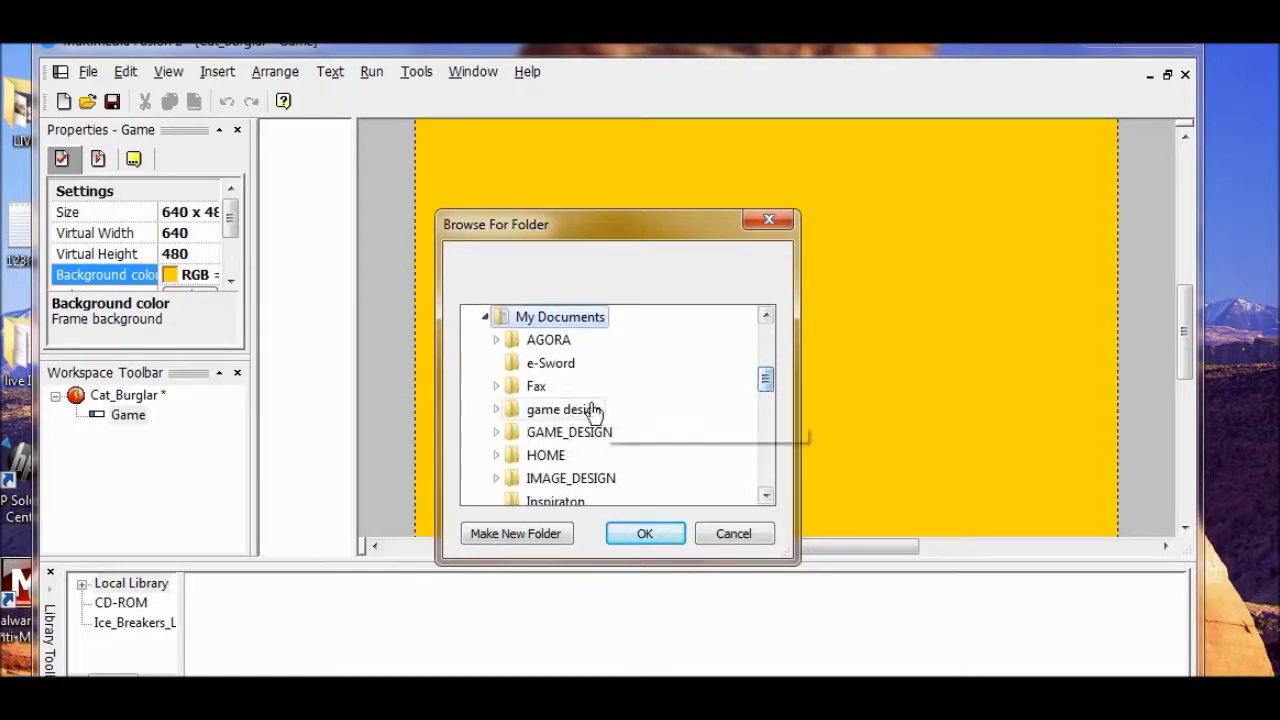
pyautogui.click(585, 436)
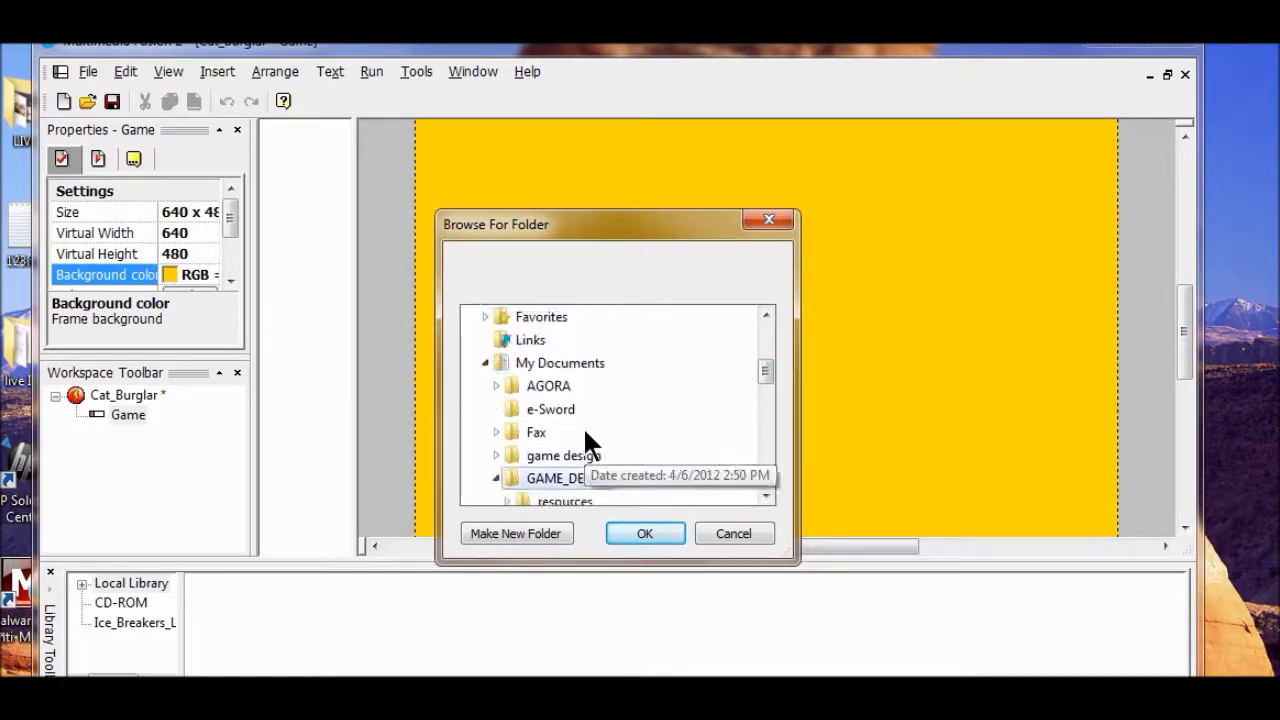
pyautogui.moveTo(760, 374); pyautogui.dragTo(755, 382)
pyautogui.click(565, 388)
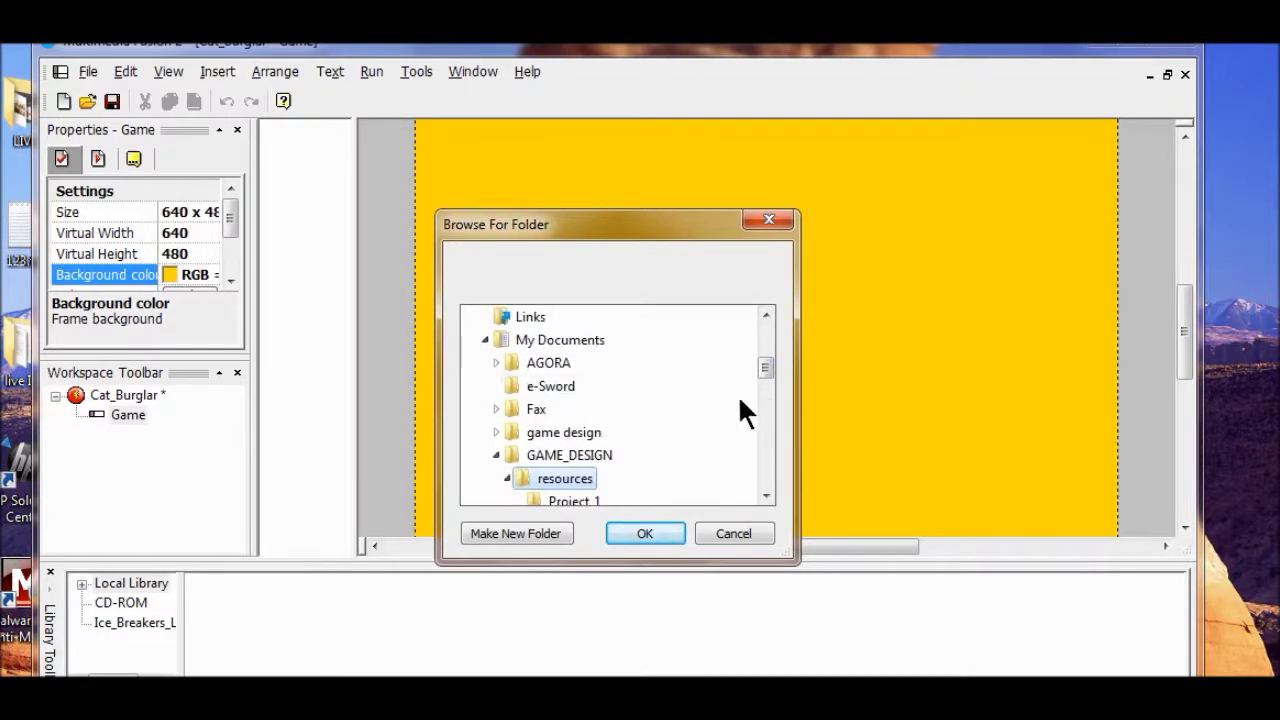
pyautogui.moveTo(764, 368); pyautogui.dragTo(764, 384)
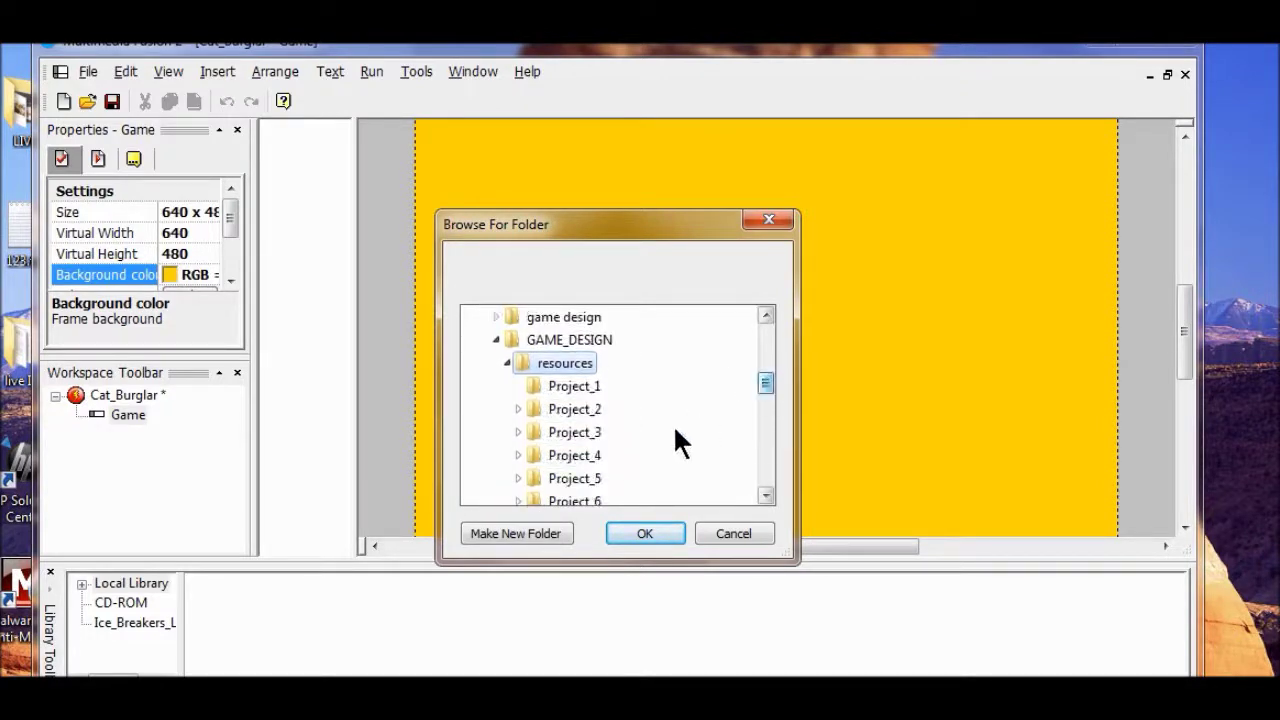
pyautogui.click(574, 432)
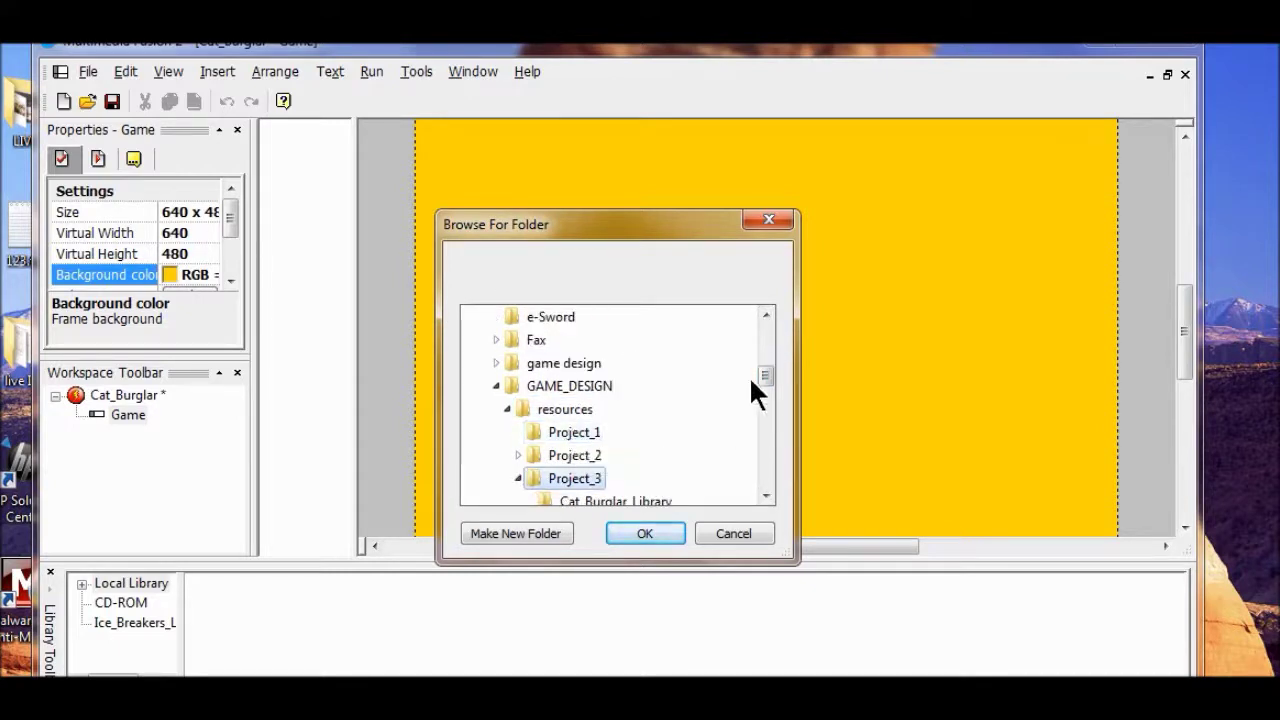
pyautogui.moveTo(765, 385); pyautogui.dragTo(766, 388)
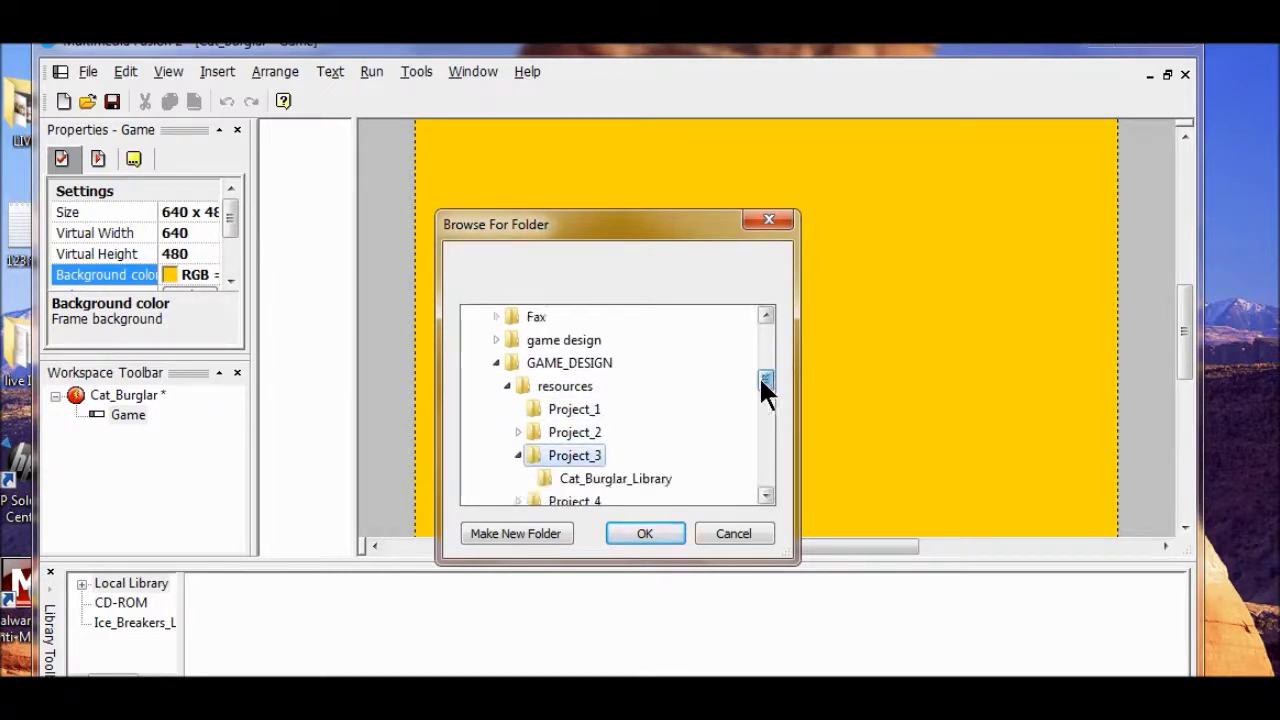
pyautogui.click(655, 480)
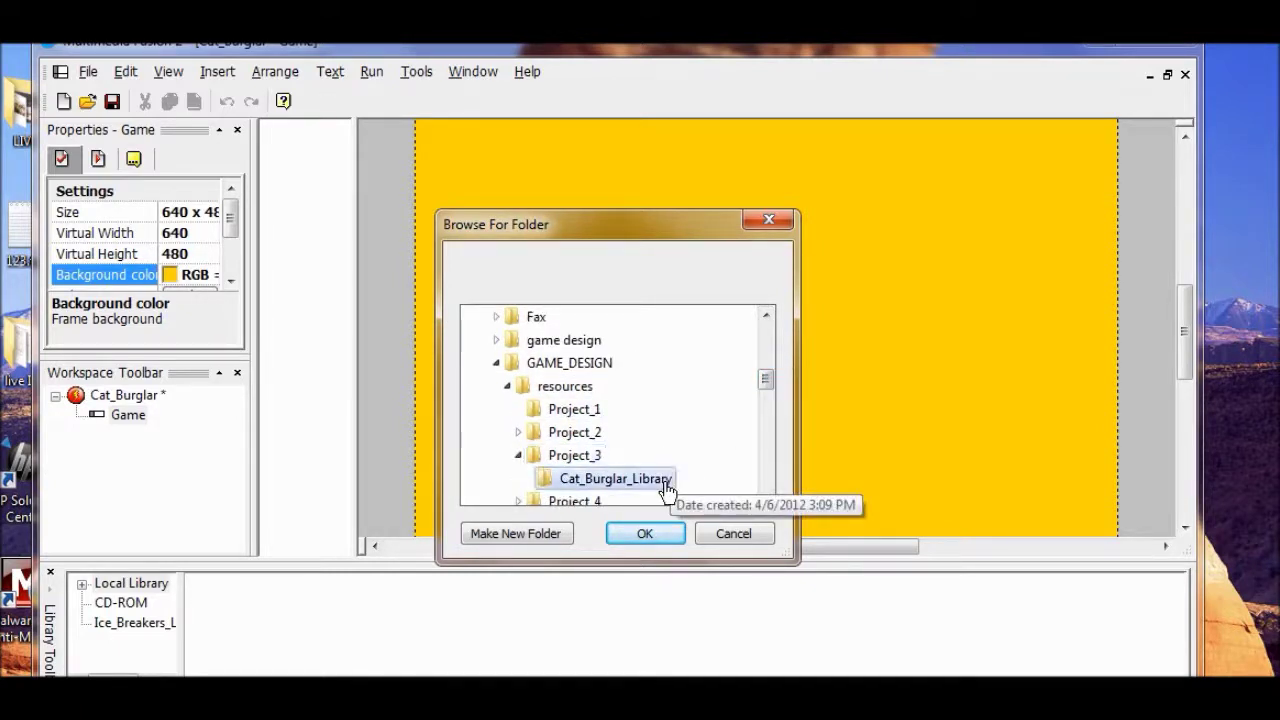
pyautogui.click(640, 534)
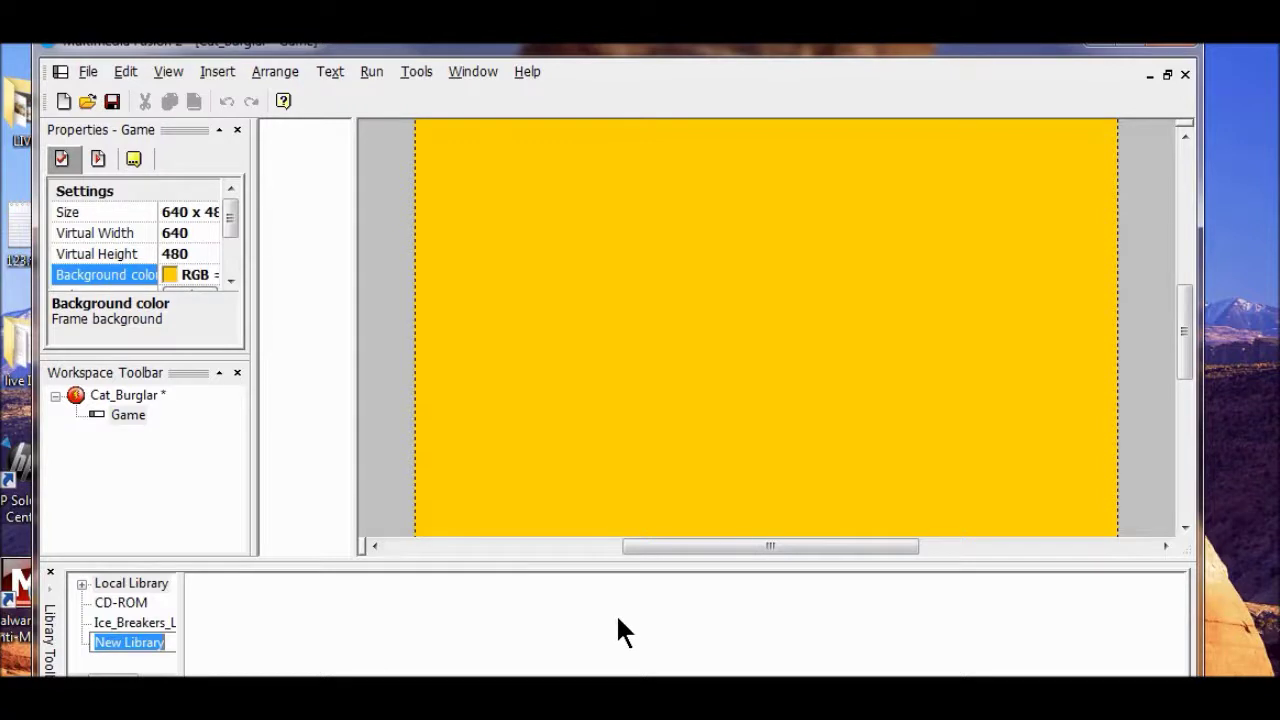
# Rename the new library to Cat_Burglar_Library and select it
pyautogui.write('Cat')
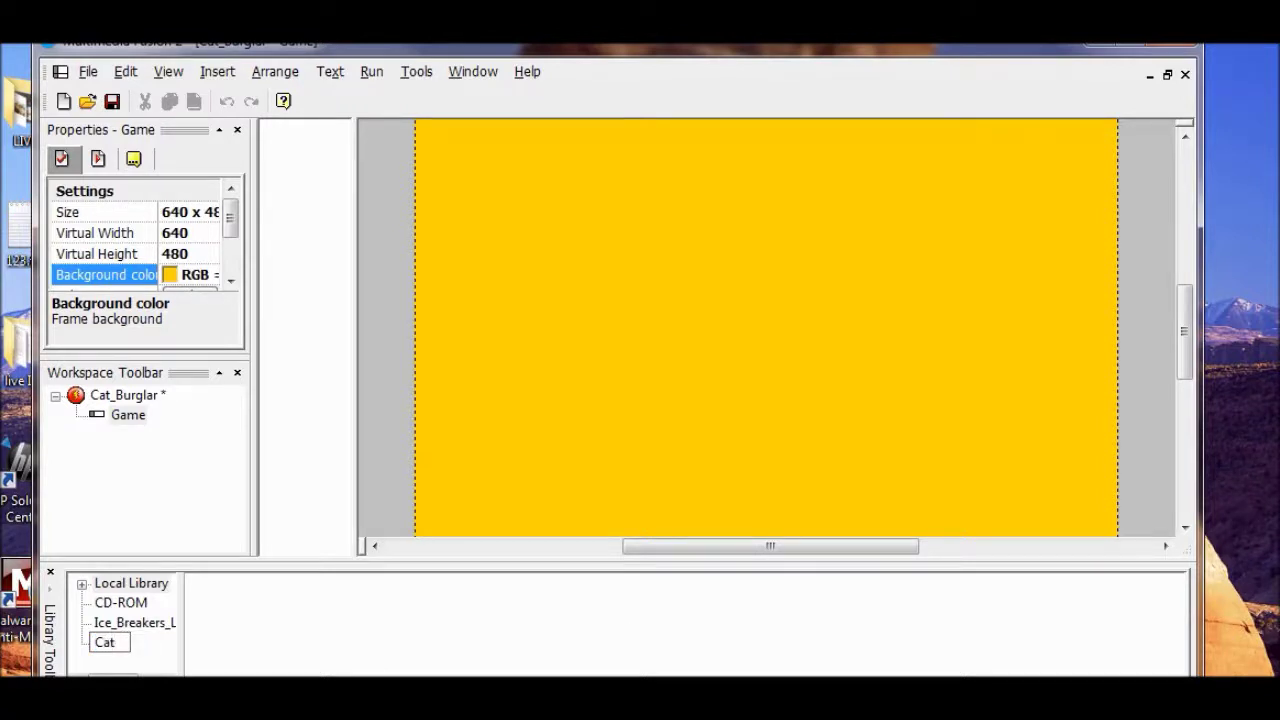
pyautogui.write('_Burglar_Li')
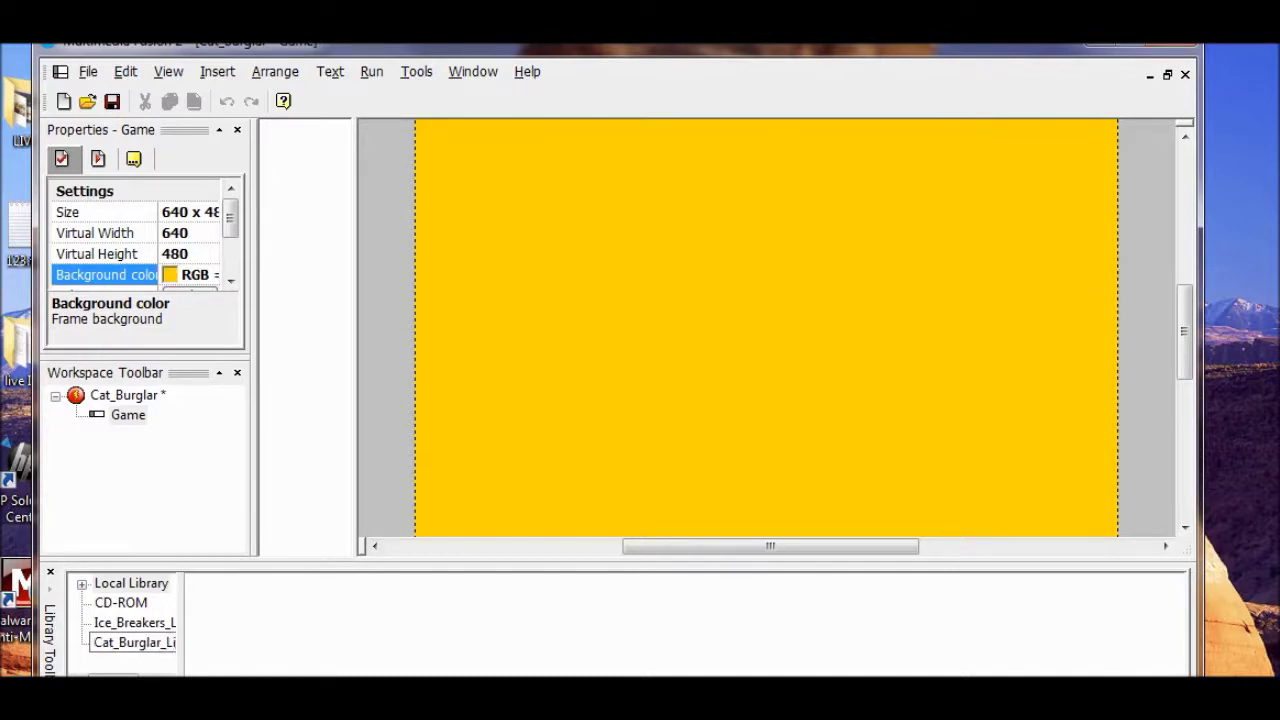
pyautogui.write('brary')
pyautogui.press('Return')
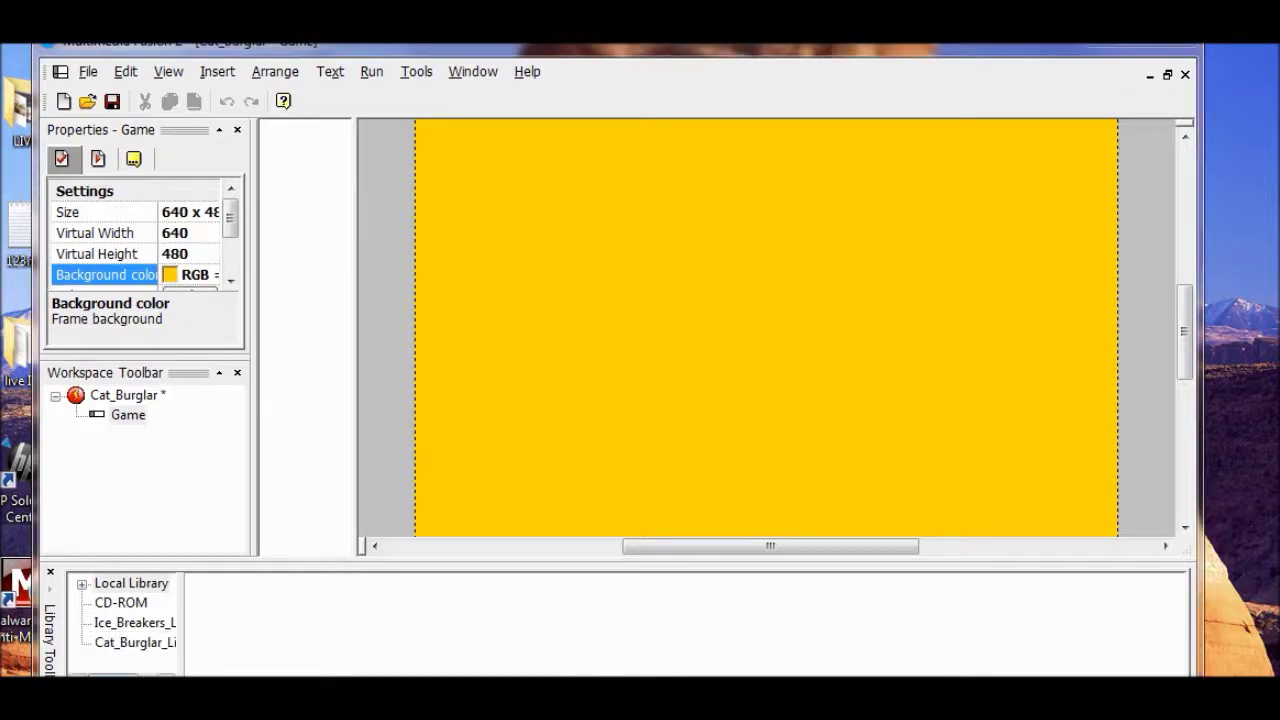
pyautogui.click(154, 640)
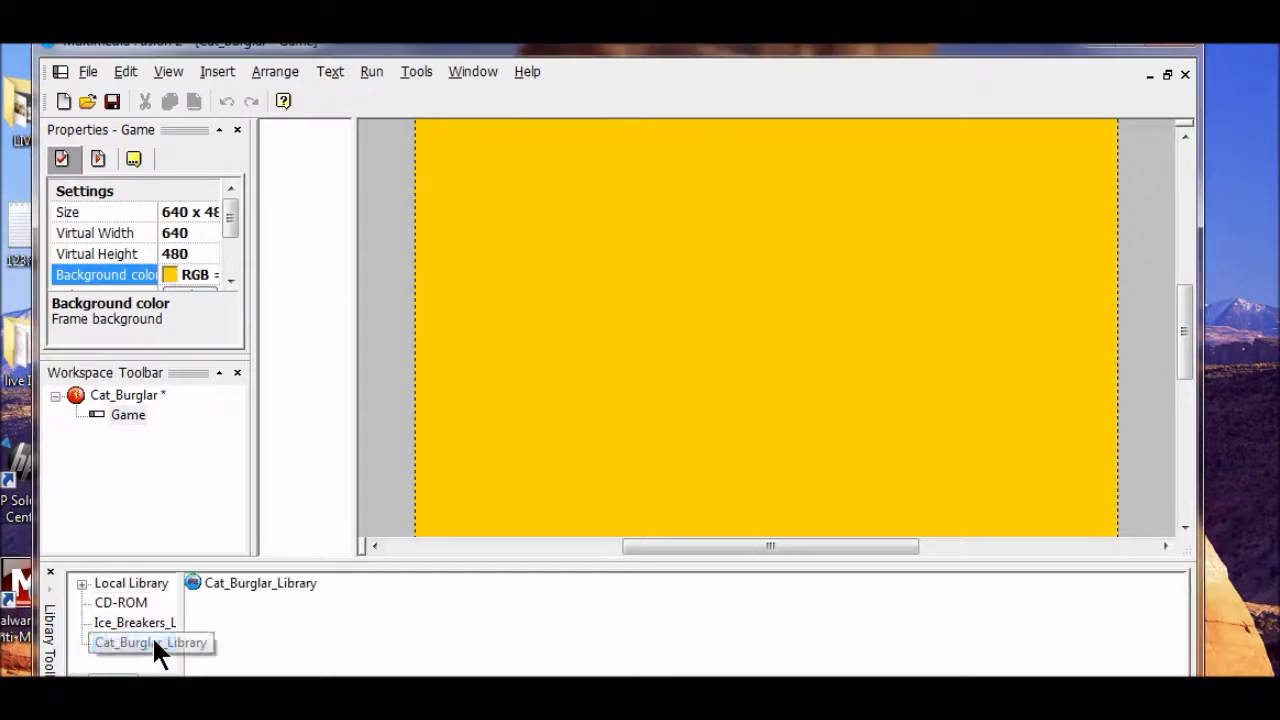
# Open the library's objects and preview the Maze image
pyautogui.doubleClick(278, 583)
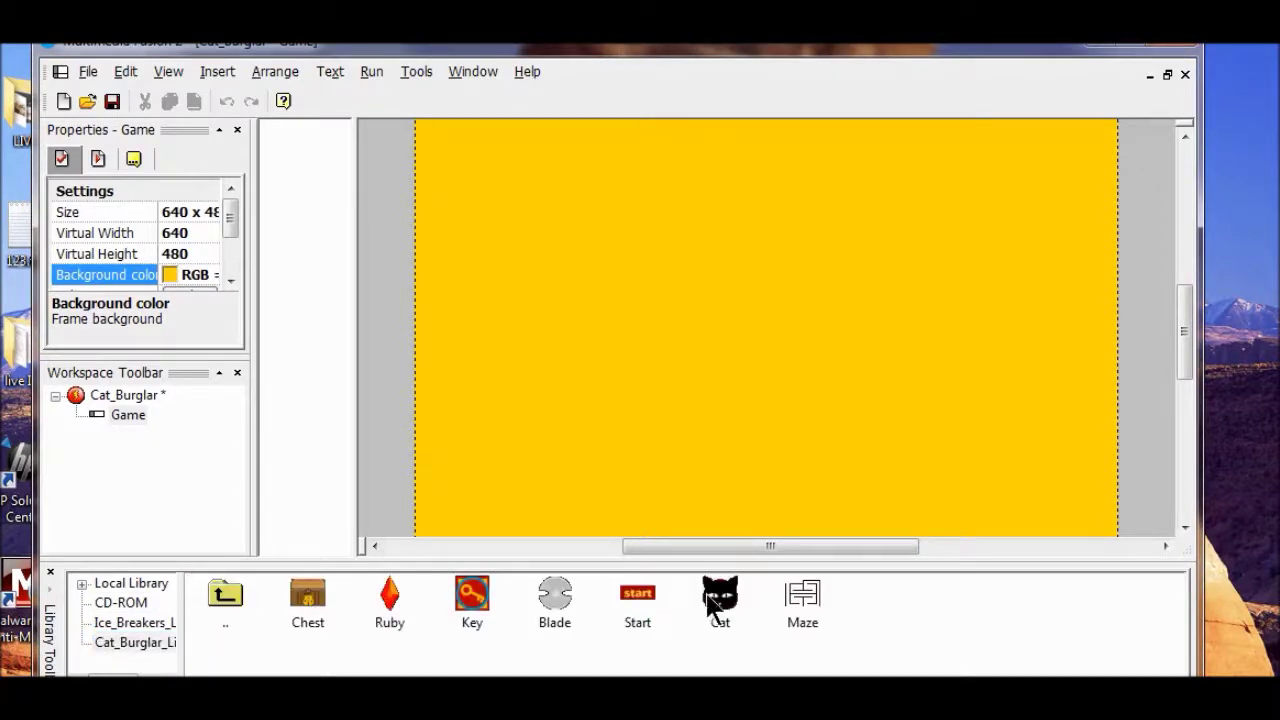
pyautogui.rightClick(798, 594)
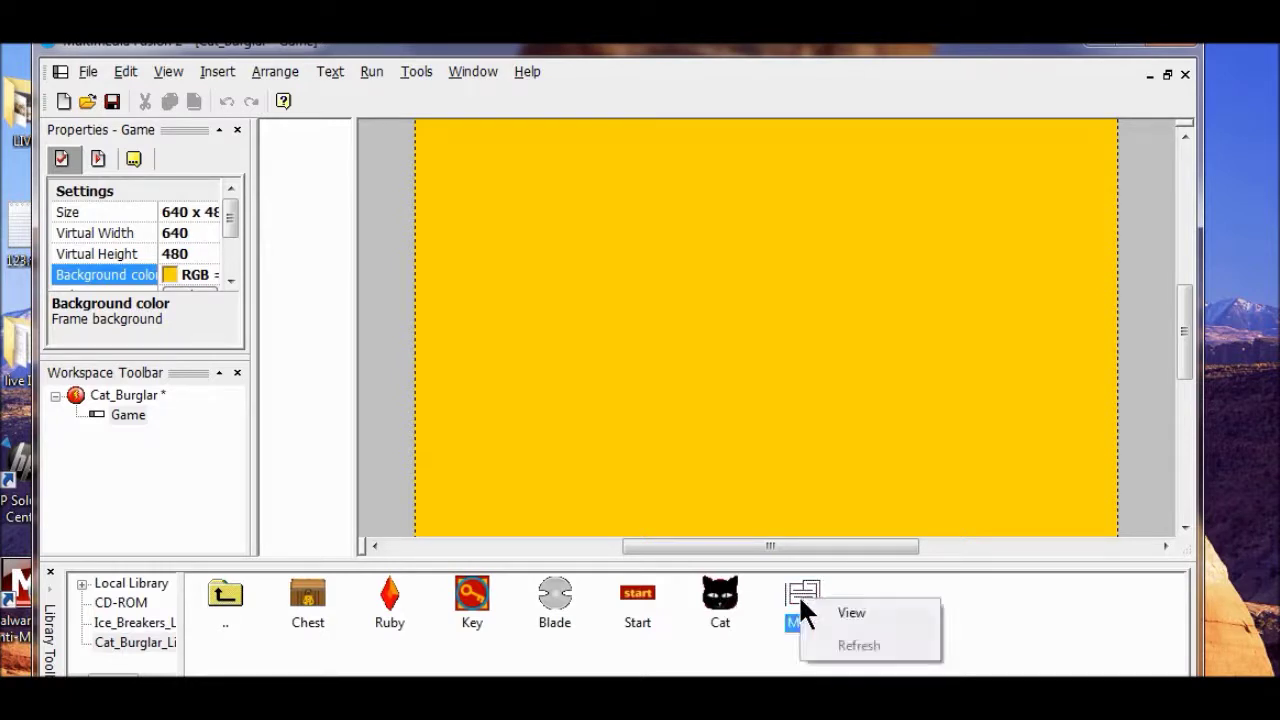
pyautogui.click(845, 612)
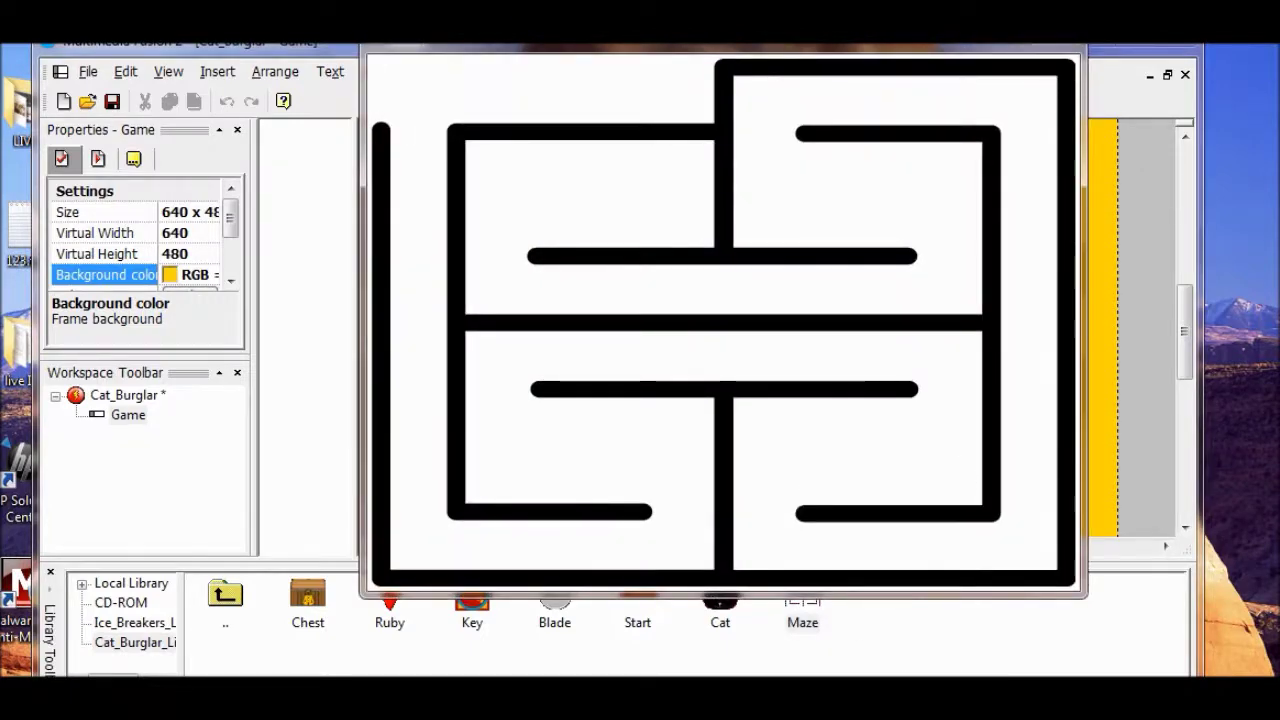
pyautogui.click(1046, 57)
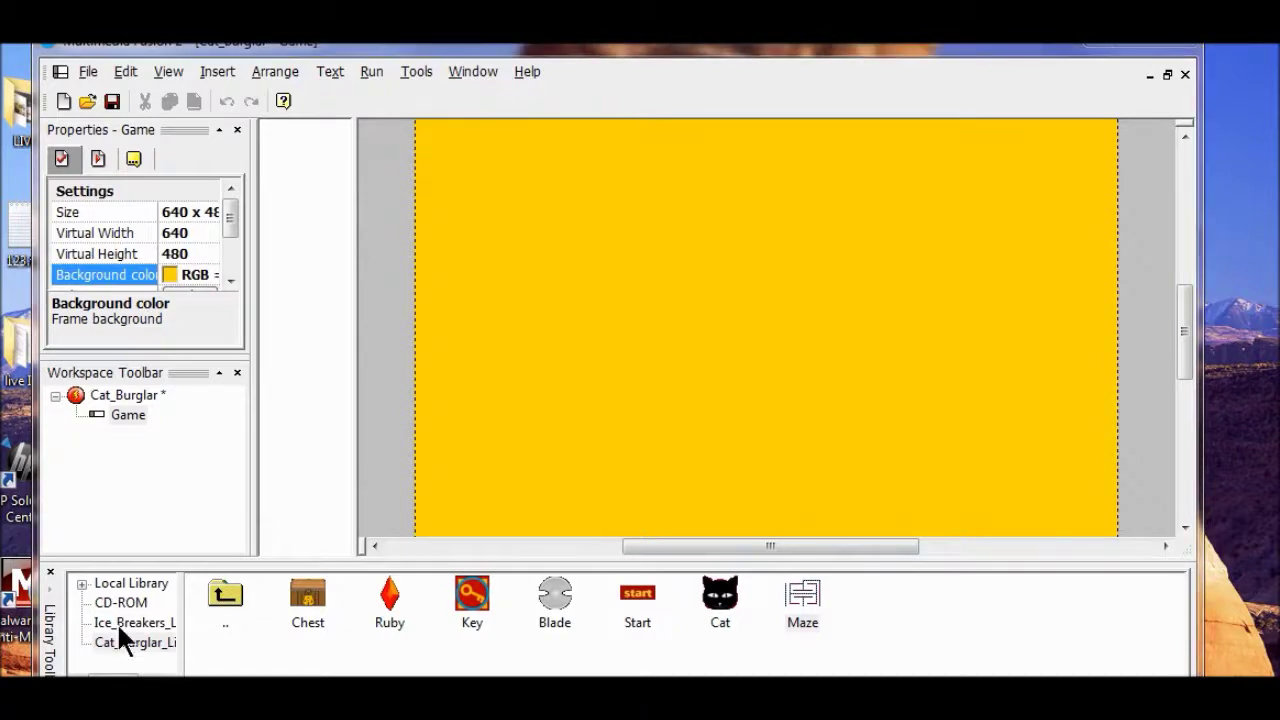
# Save the application as Cat_Burglar in resources\Project_3
pyautogui.click(112, 99)
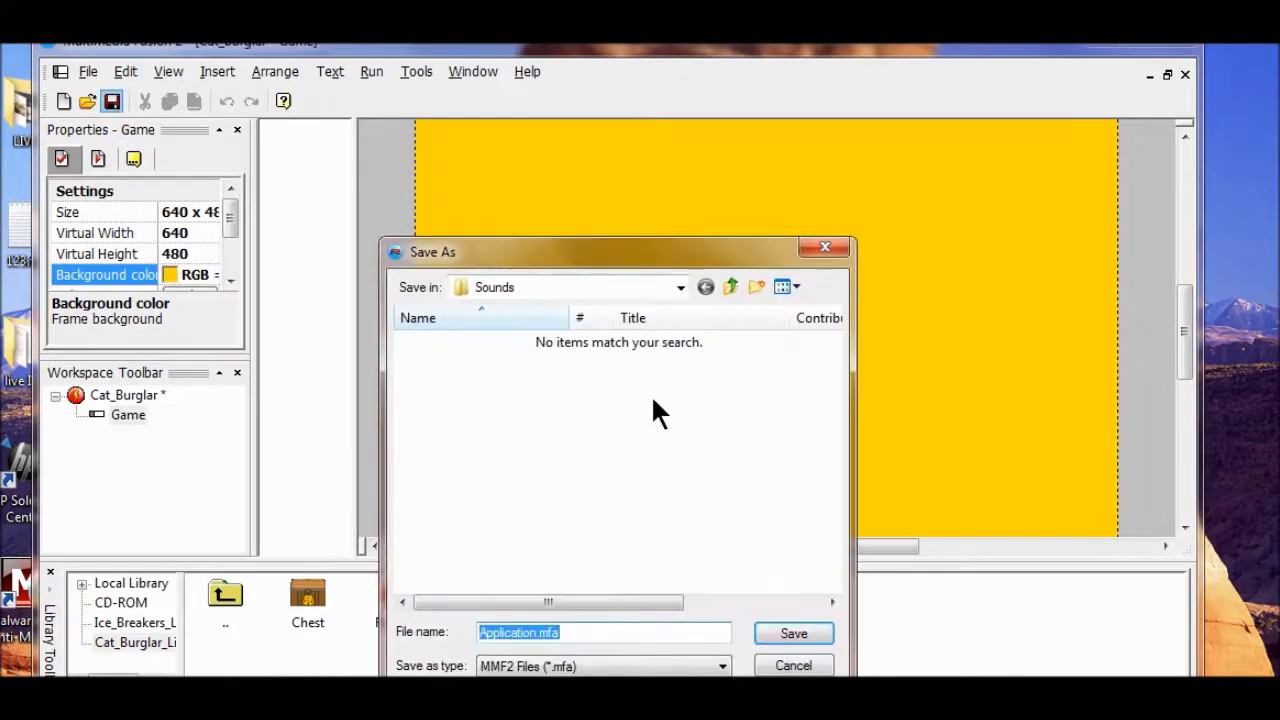
pyautogui.click(730, 286)
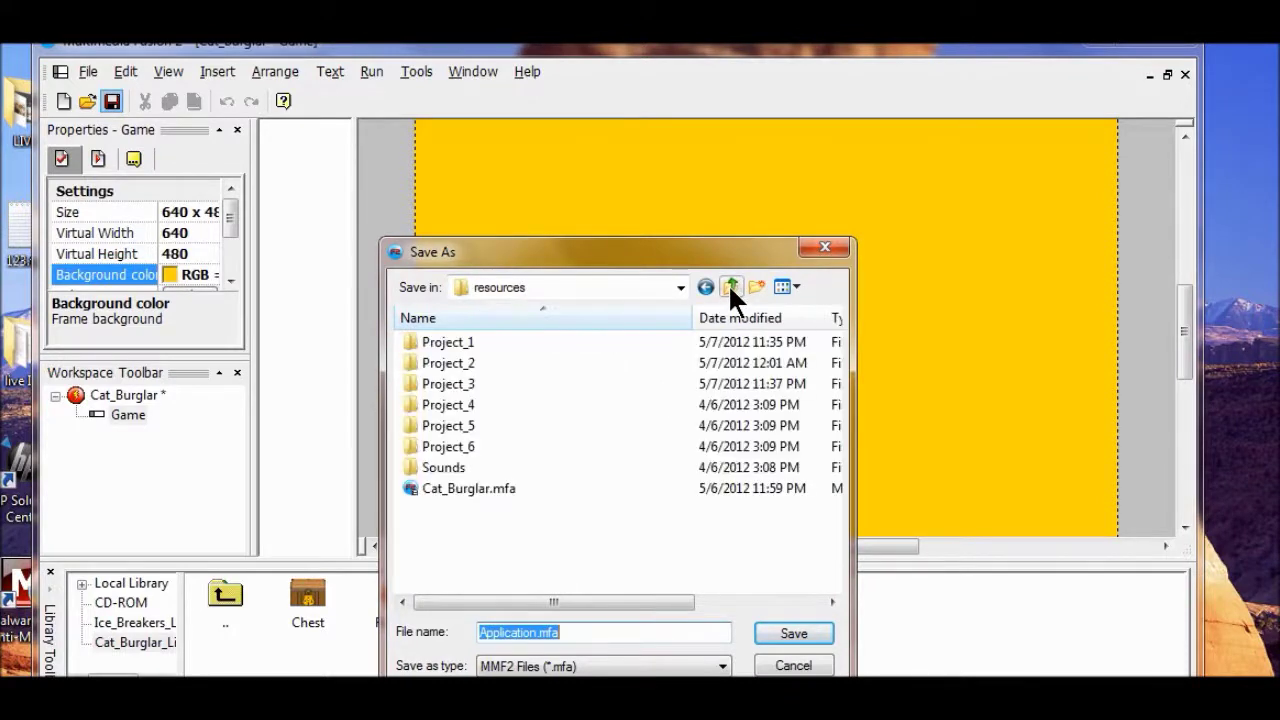
pyautogui.doubleClick(462, 380)
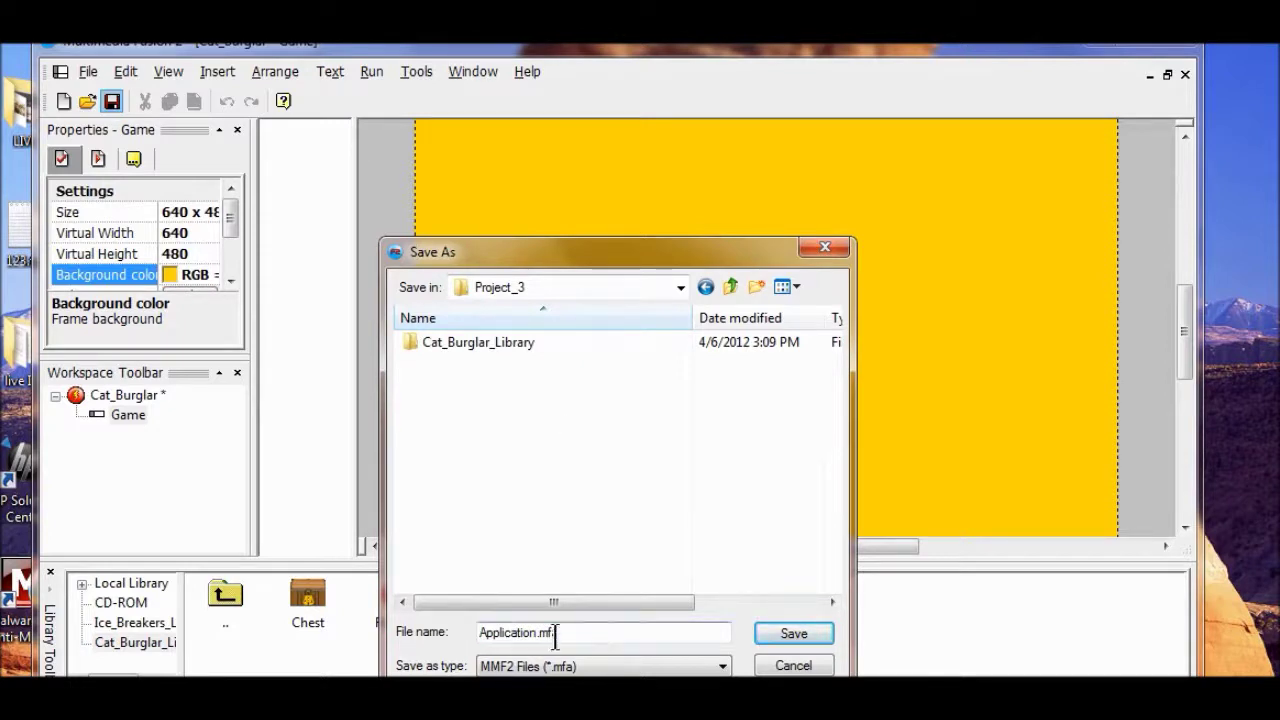
pyautogui.moveTo(555, 636); pyautogui.dragTo(469, 637)
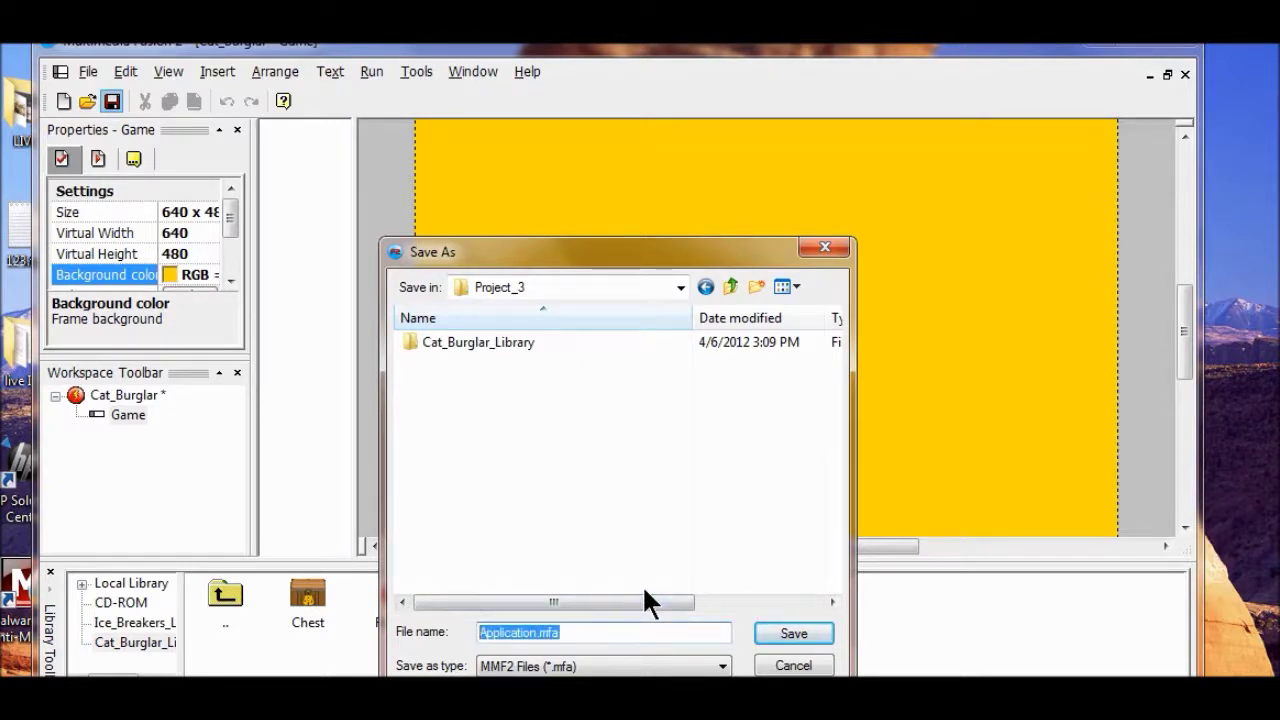
pyautogui.write('Cat')
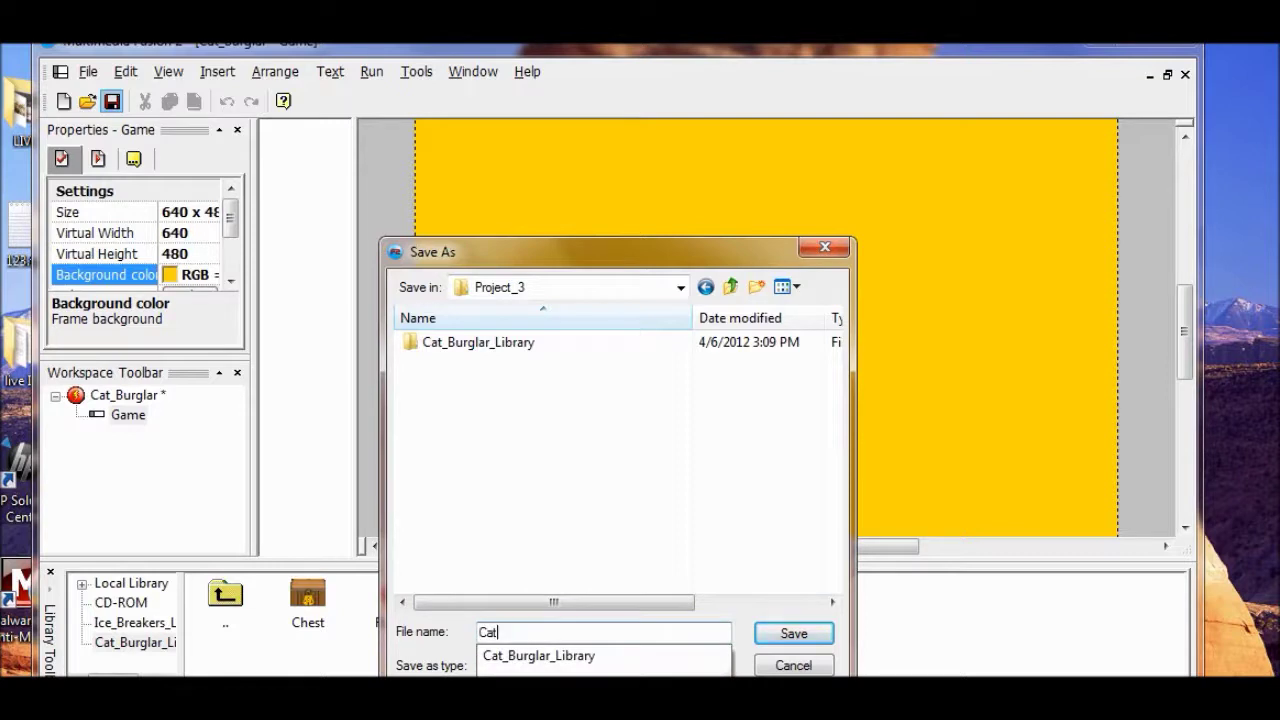
pyautogui.write('_Burglar')
pyautogui.click(780, 632)
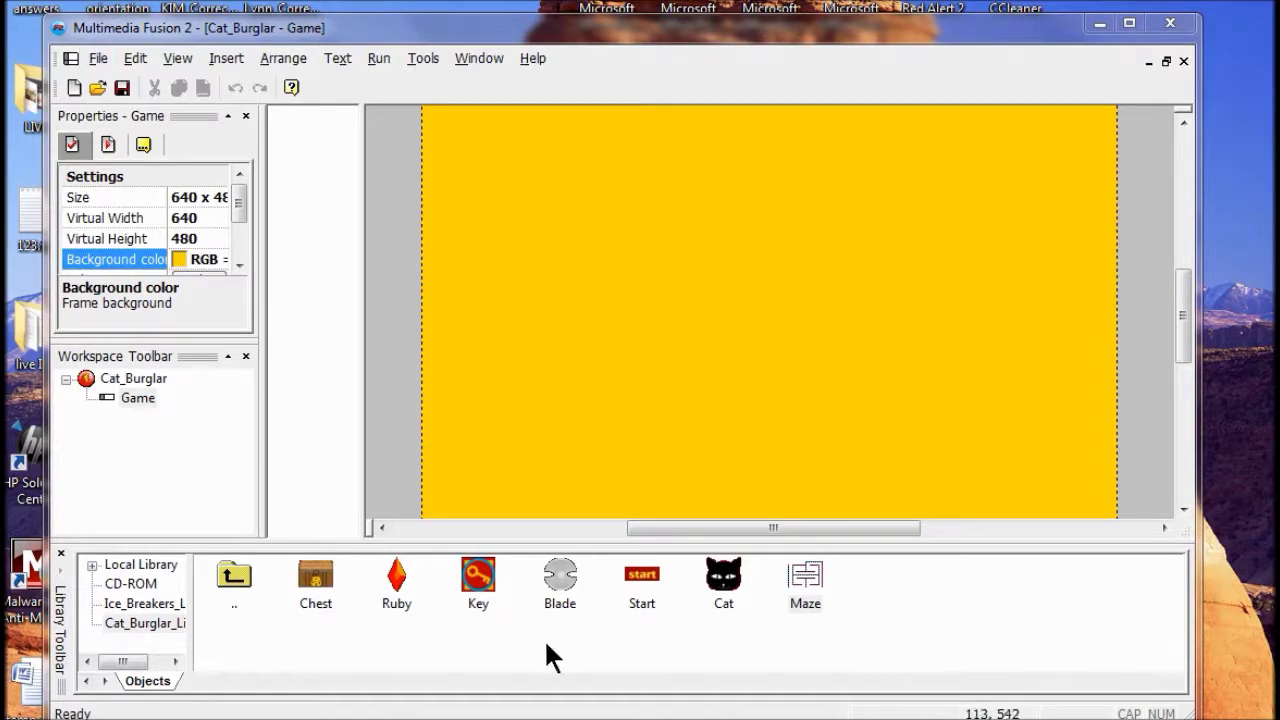
# Place the Cat object on the frame, left of centre
pyautogui.click(724, 588)
pyautogui.moveTo(724, 588); pyautogui.dragTo(770, 293)
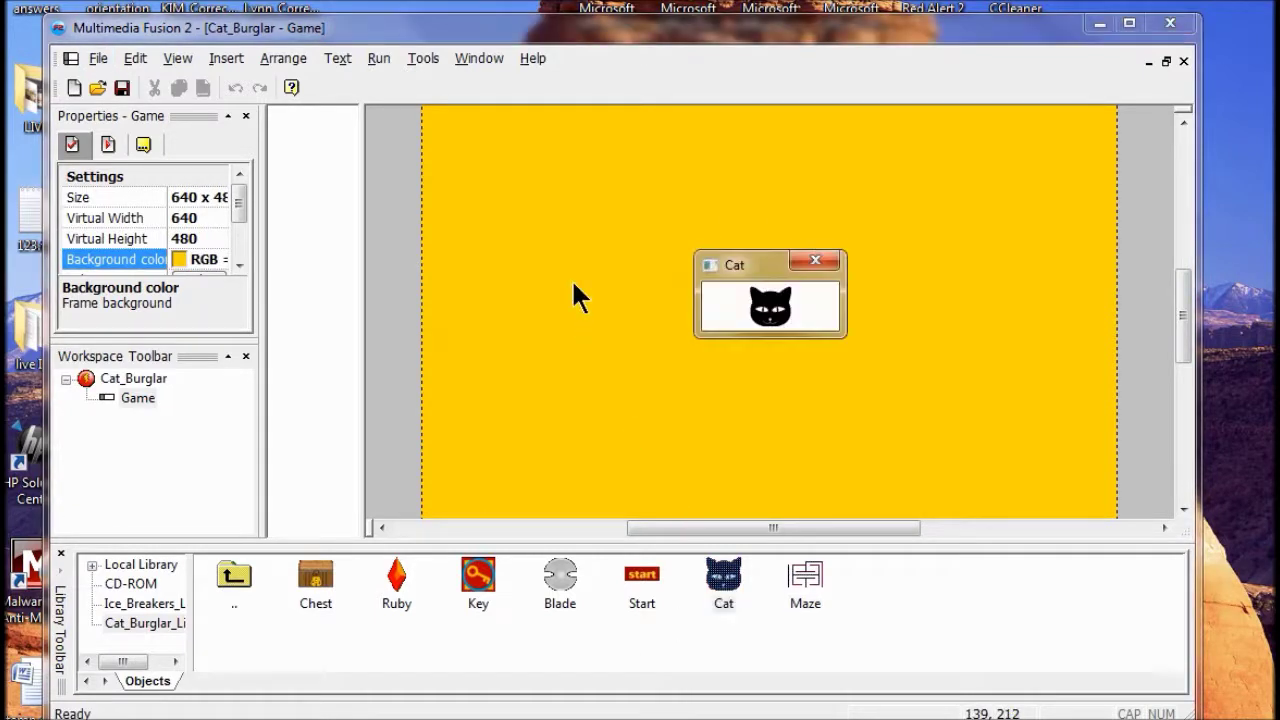
pyautogui.click(817, 260)
pyautogui.moveTo(728, 590); pyautogui.dragTo(590, 326)
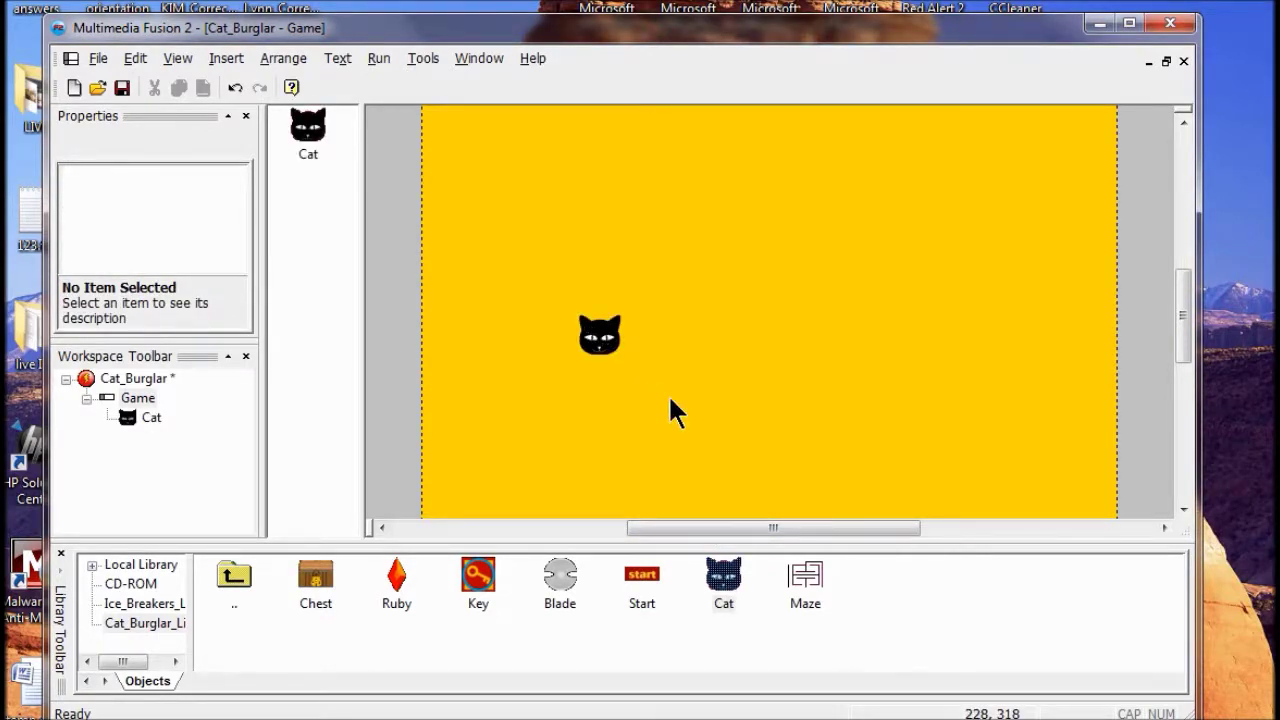
pyautogui.click(600, 340)
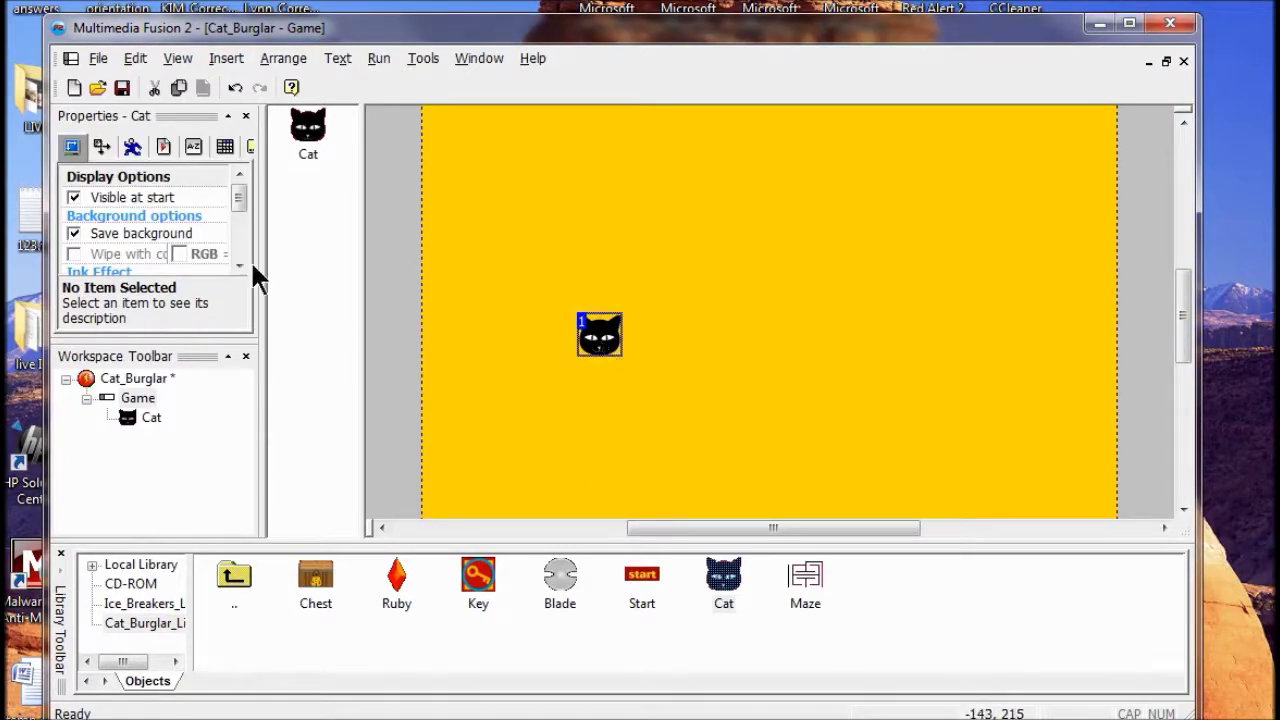
# Set the cat's movement type to Eight Directions
pyautogui.click(133, 148)
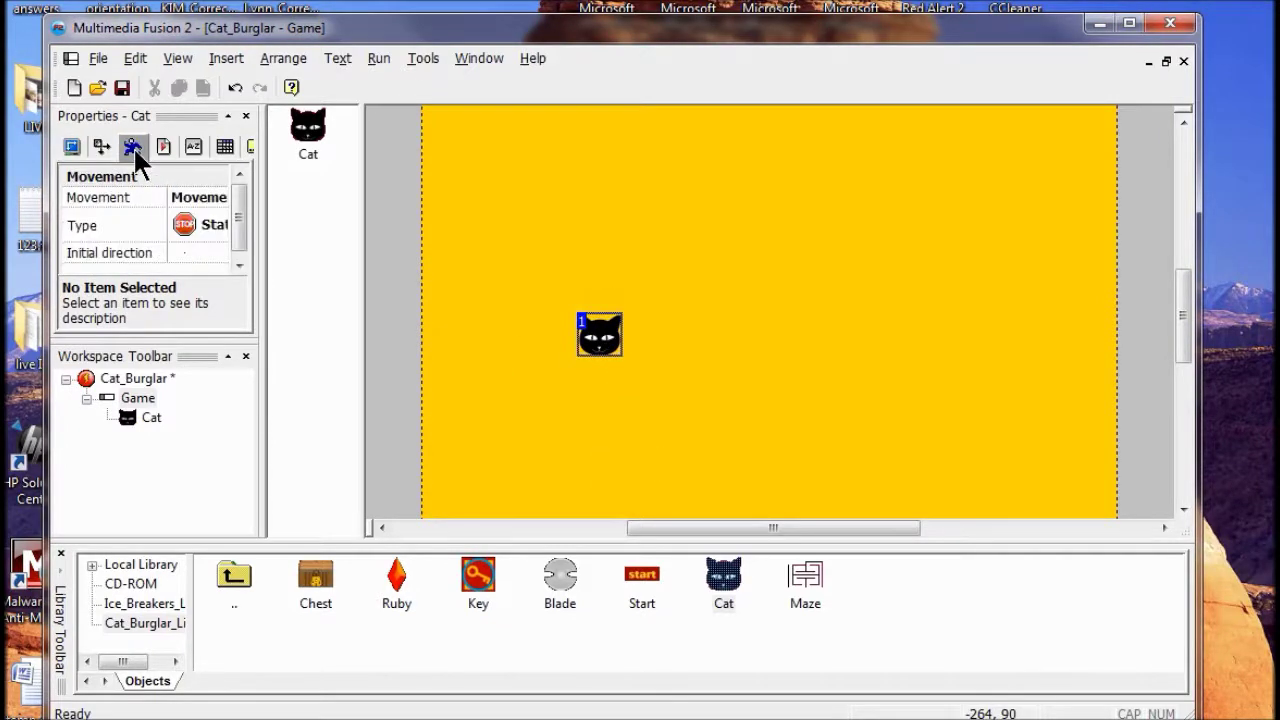
pyautogui.click(212, 223)
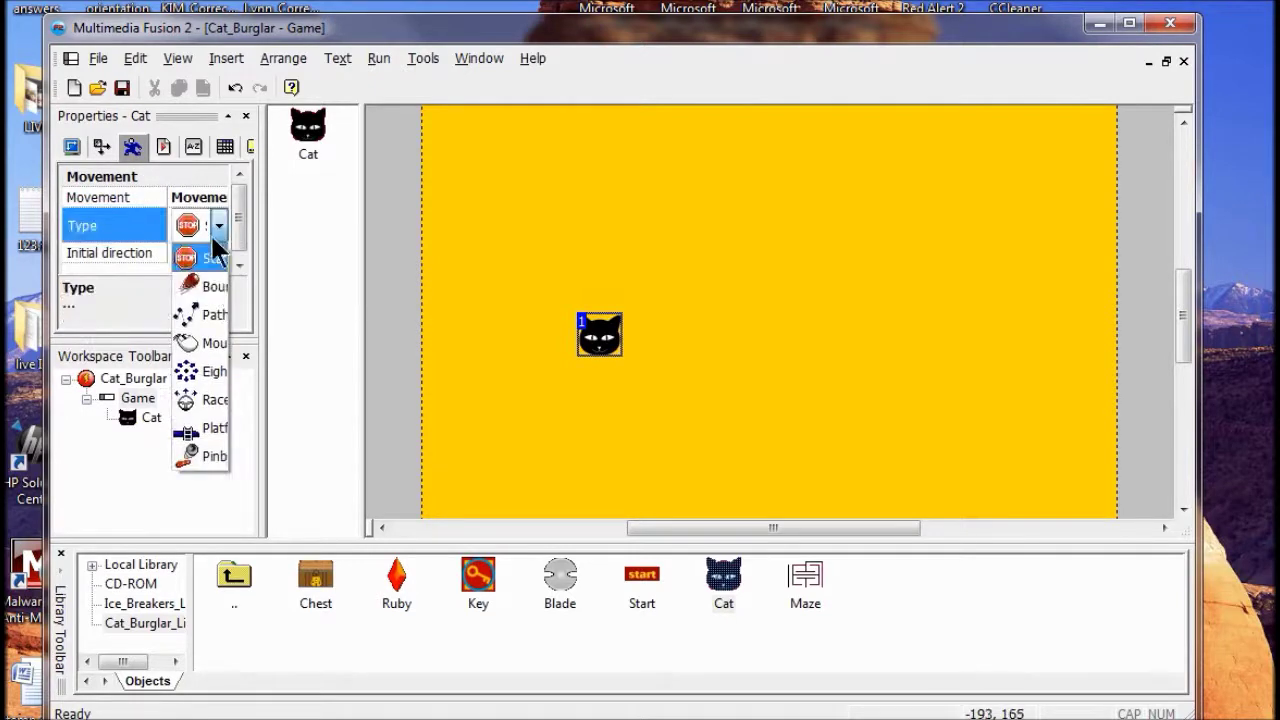
pyautogui.click(215, 372)
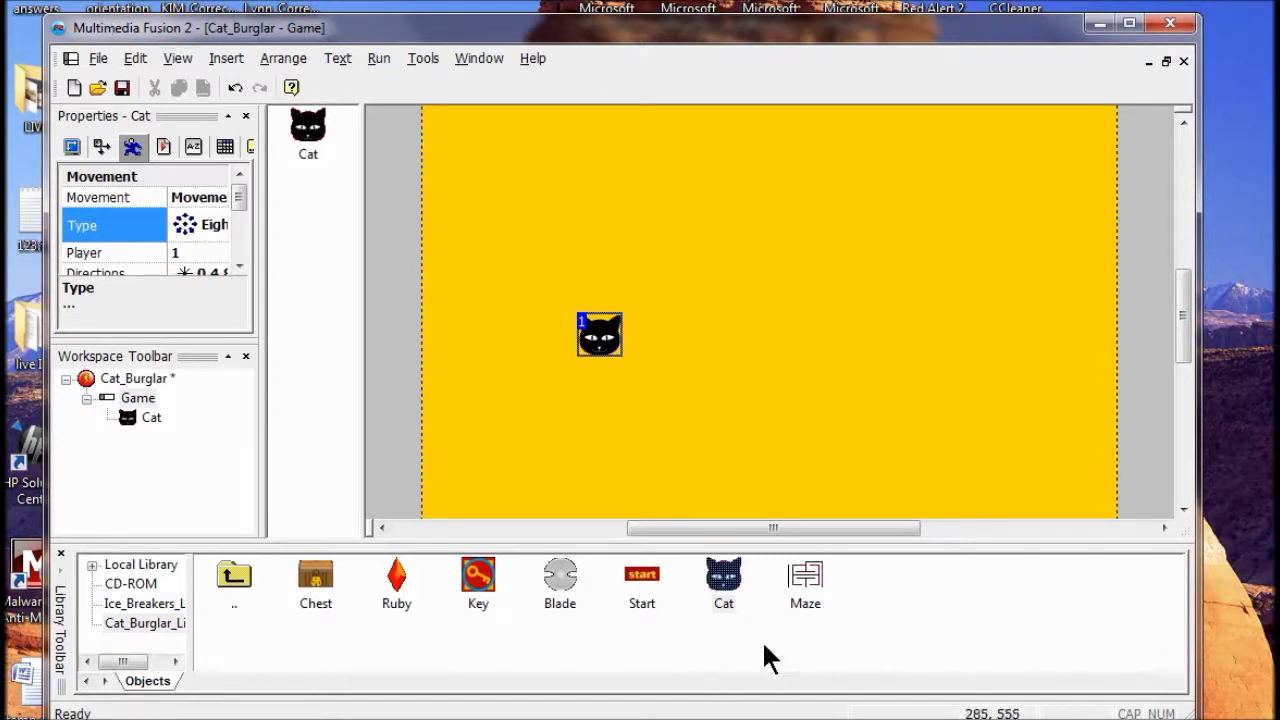
pyautogui.click(806, 585)
# Place the Maze on the frame and centre it vertically and horizontally
pyautogui.moveTo(804, 580); pyautogui.dragTo(521, 162)
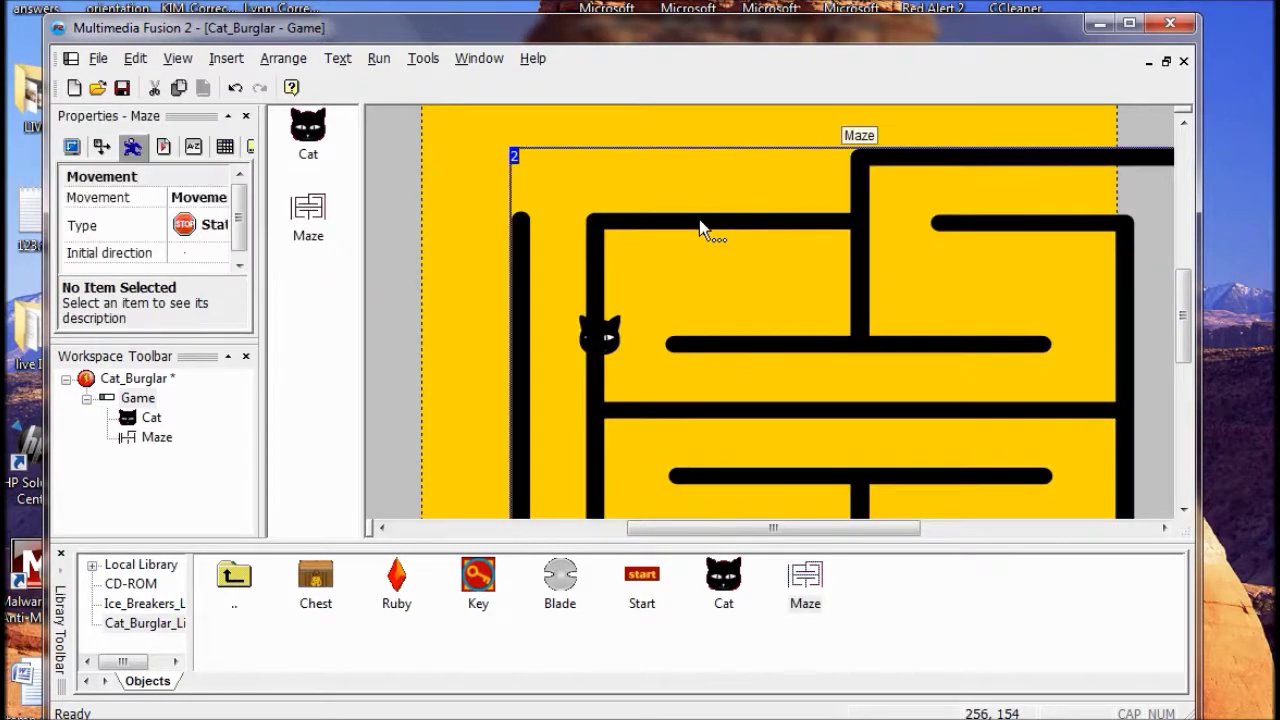
pyautogui.moveTo(701, 226); pyautogui.dragTo(701, 226, button='right')
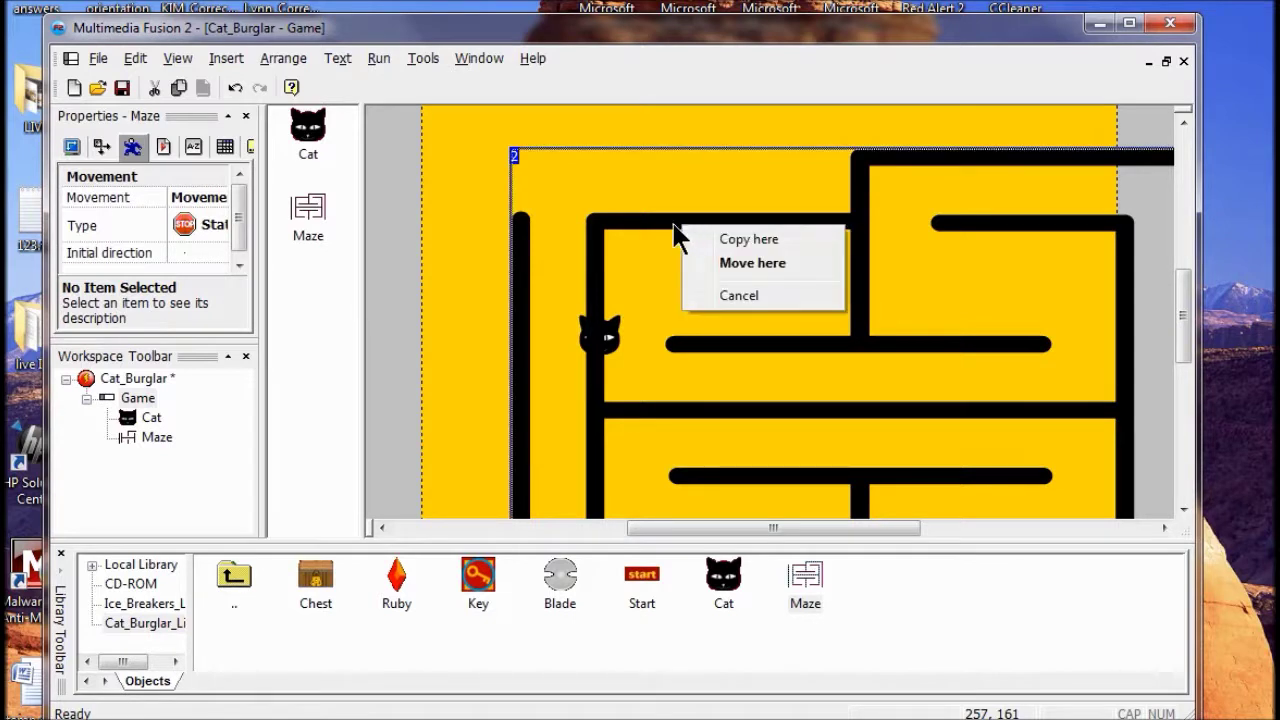
pyautogui.rightClick(674, 226)
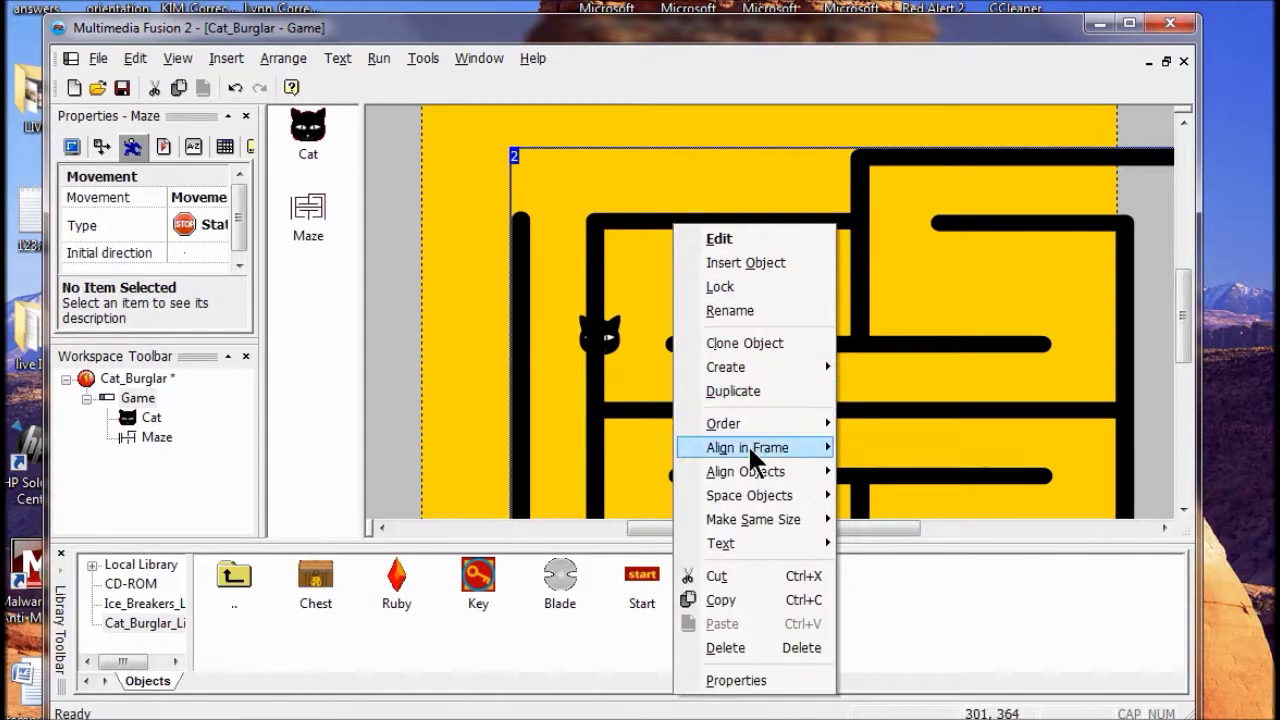
pyautogui.moveTo(749, 446)
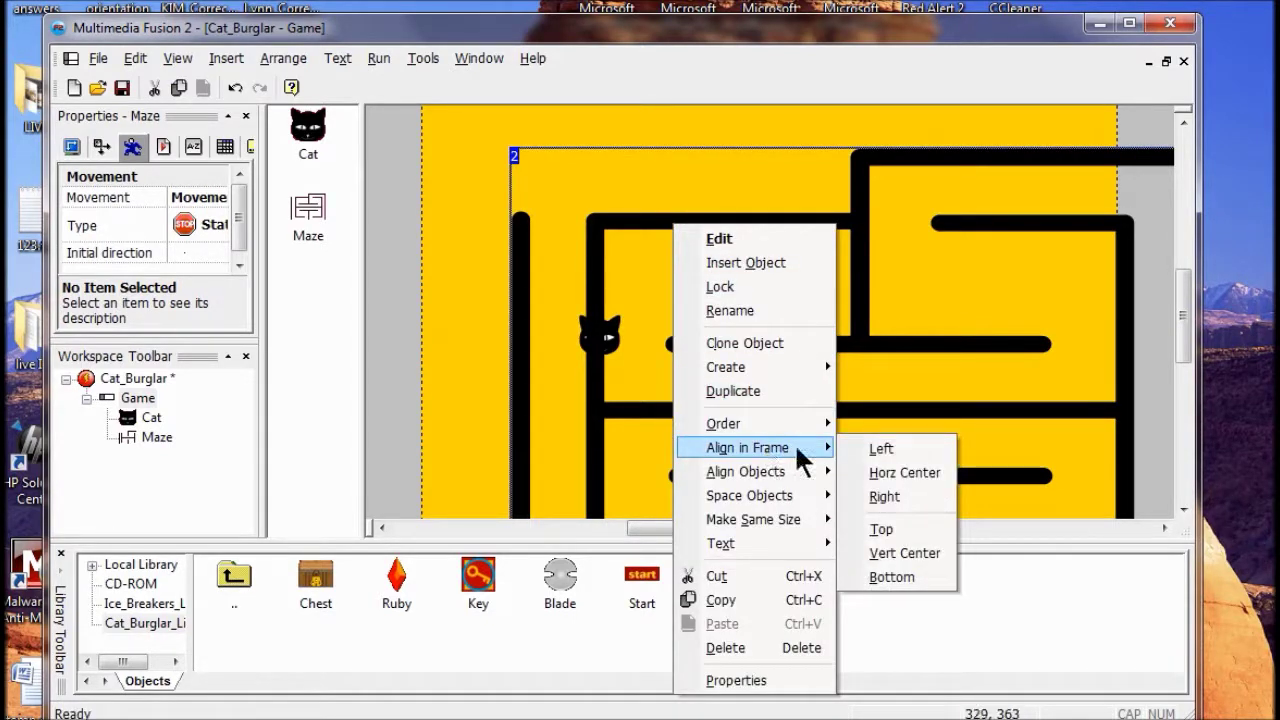
pyautogui.click(912, 552)
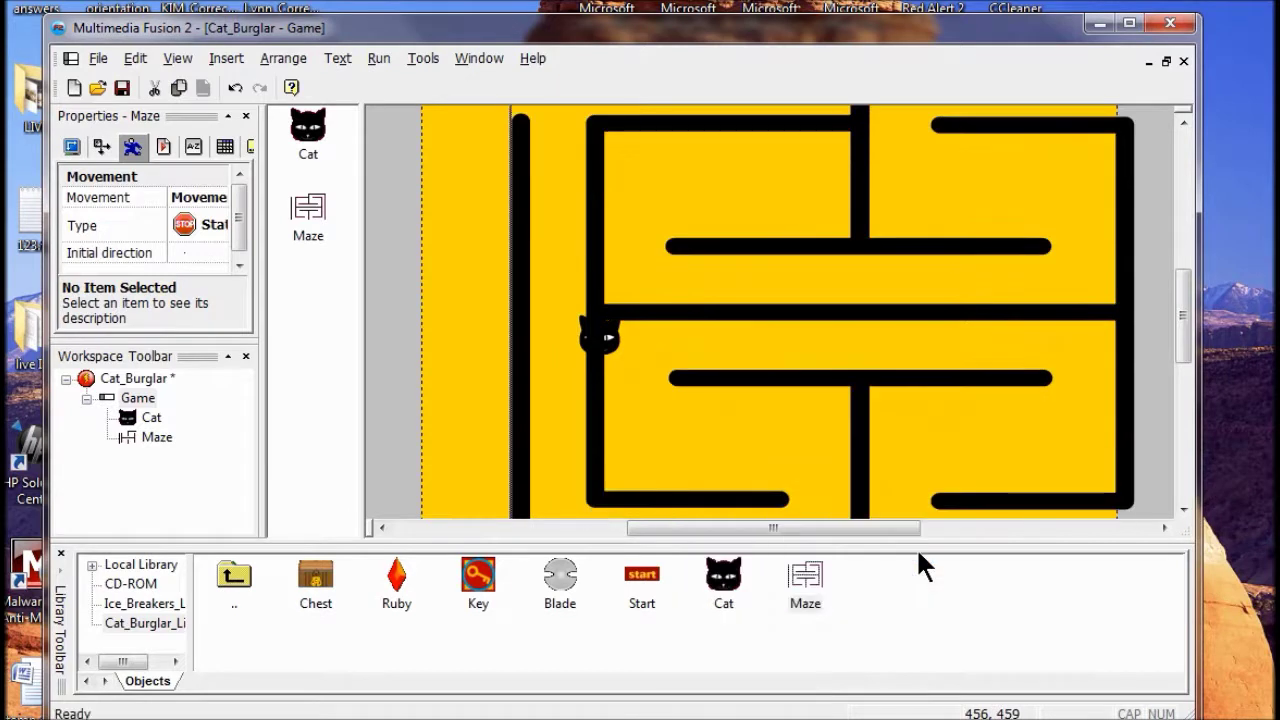
pyautogui.rightClick(759, 313)
pyautogui.moveTo(835, 162)
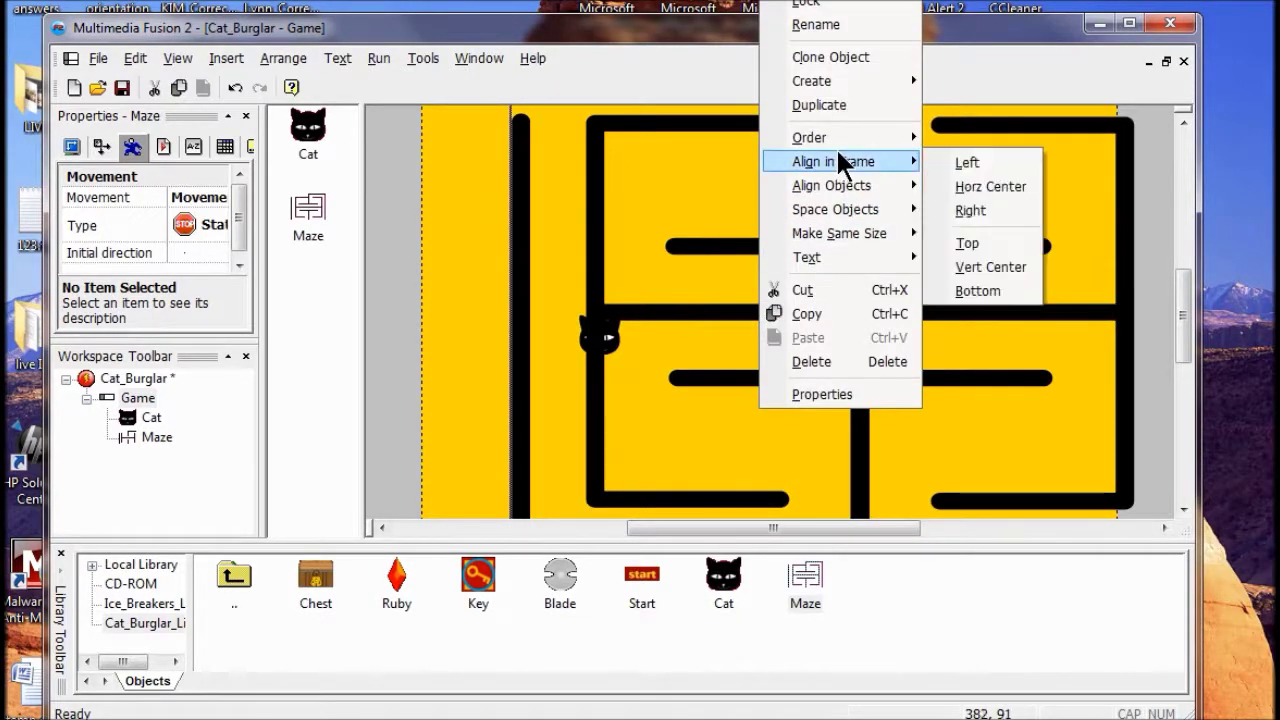
pyautogui.click(979, 188)
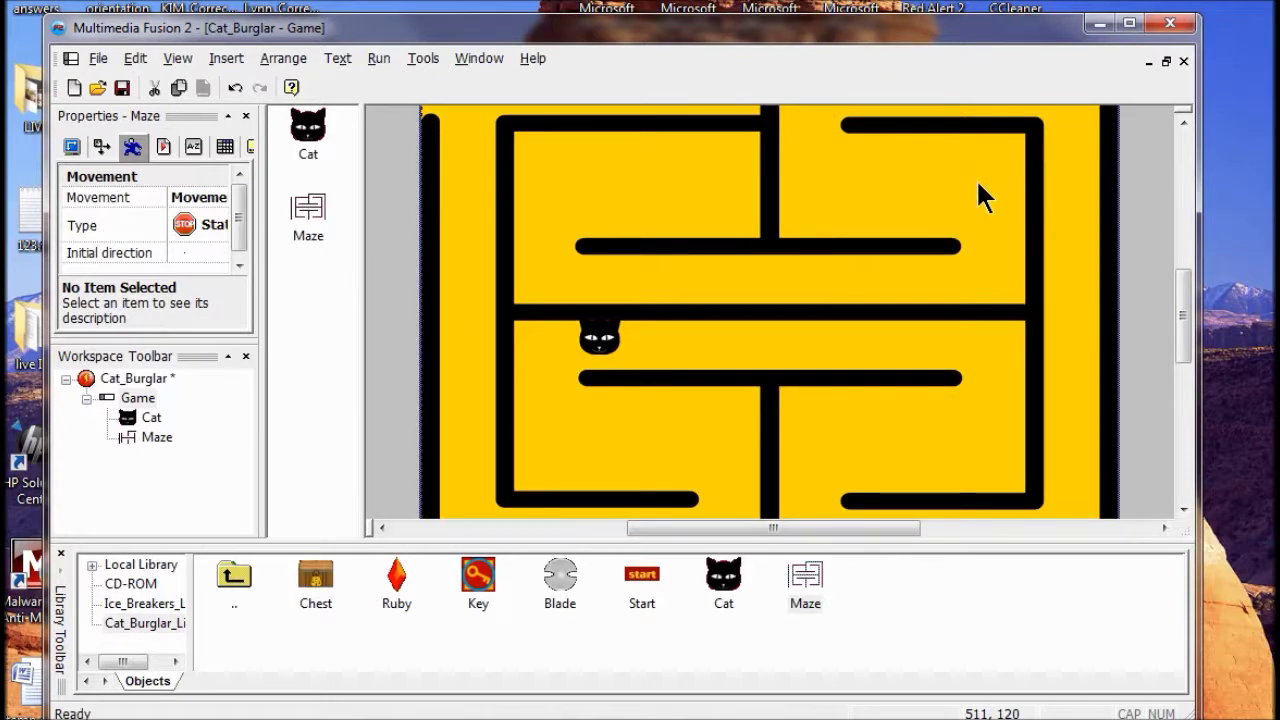
pyautogui.moveTo(978, 186); pyautogui.dragTo(770, 150, button='right')
# Lock the maze and move the cat to the maze's lower-left edge
pyautogui.rightClick(702, 121)
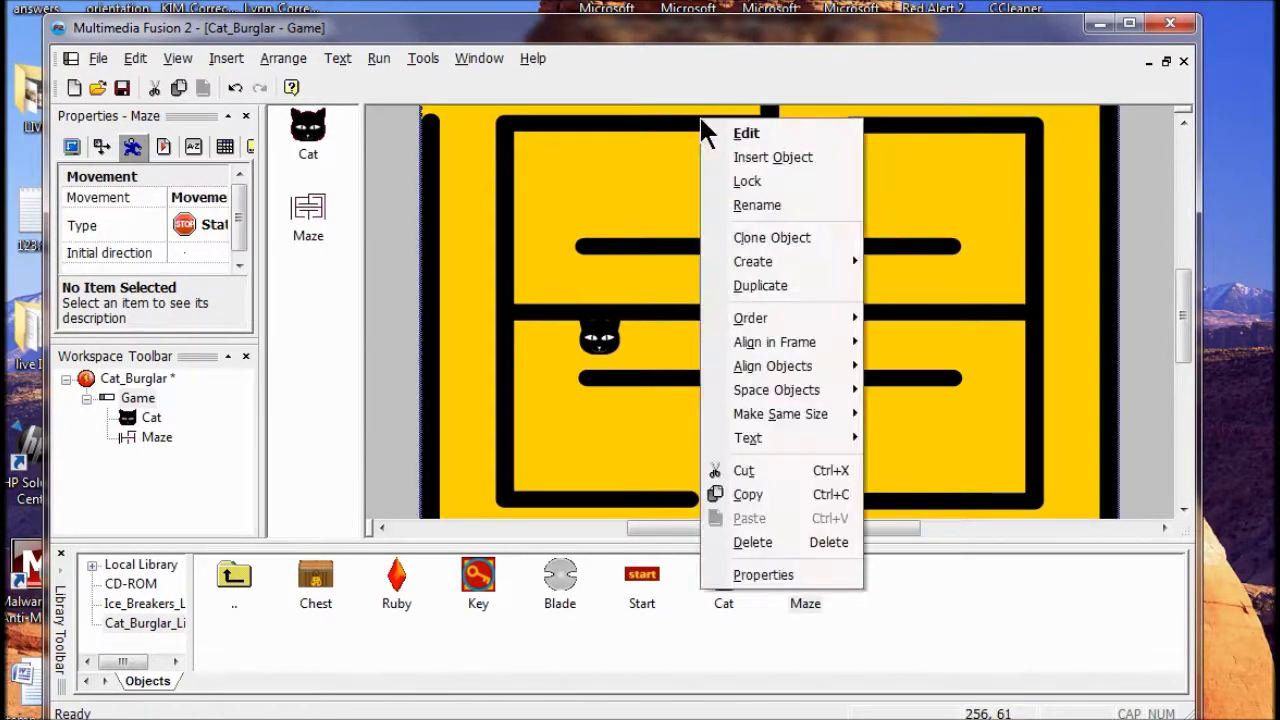
pyautogui.click(748, 182)
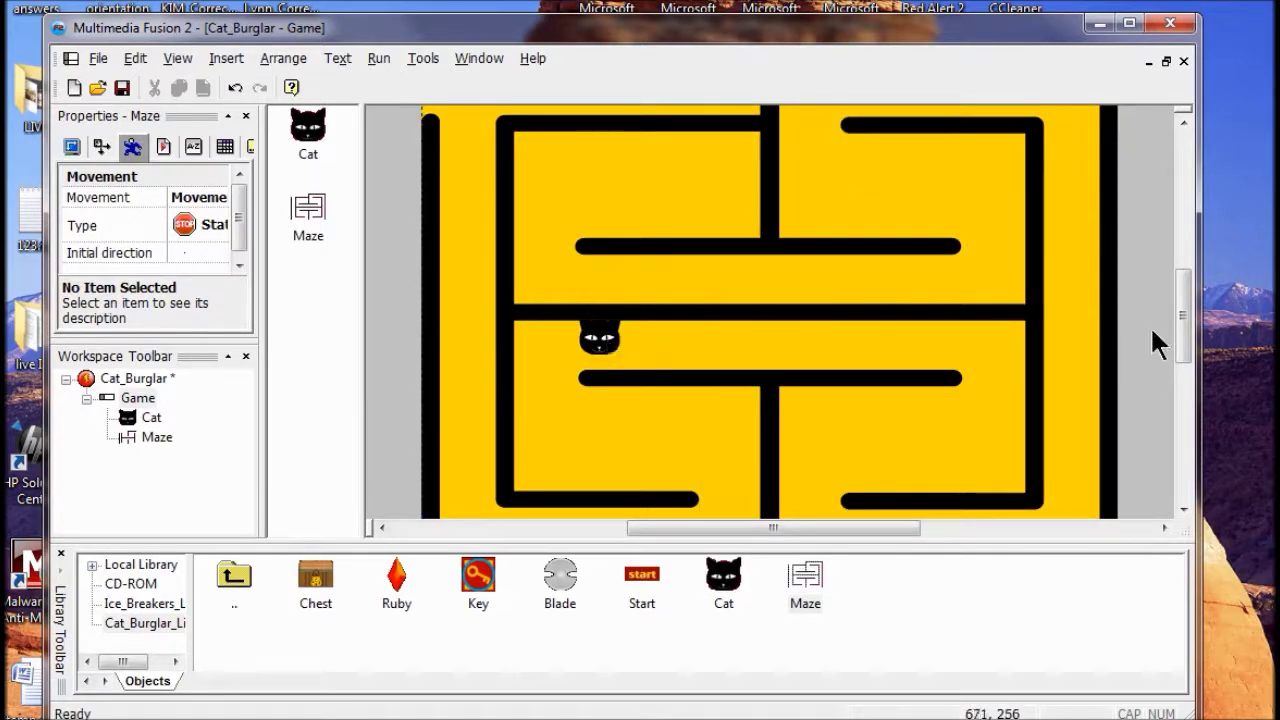
pyautogui.moveTo(1188, 340)
pyautogui.mouseDown()
pyautogui.moveTo(1187, 358)
pyautogui.moveTo(1166, 306)
pyautogui.moveTo(1166, 340)
pyautogui.mouseUp()
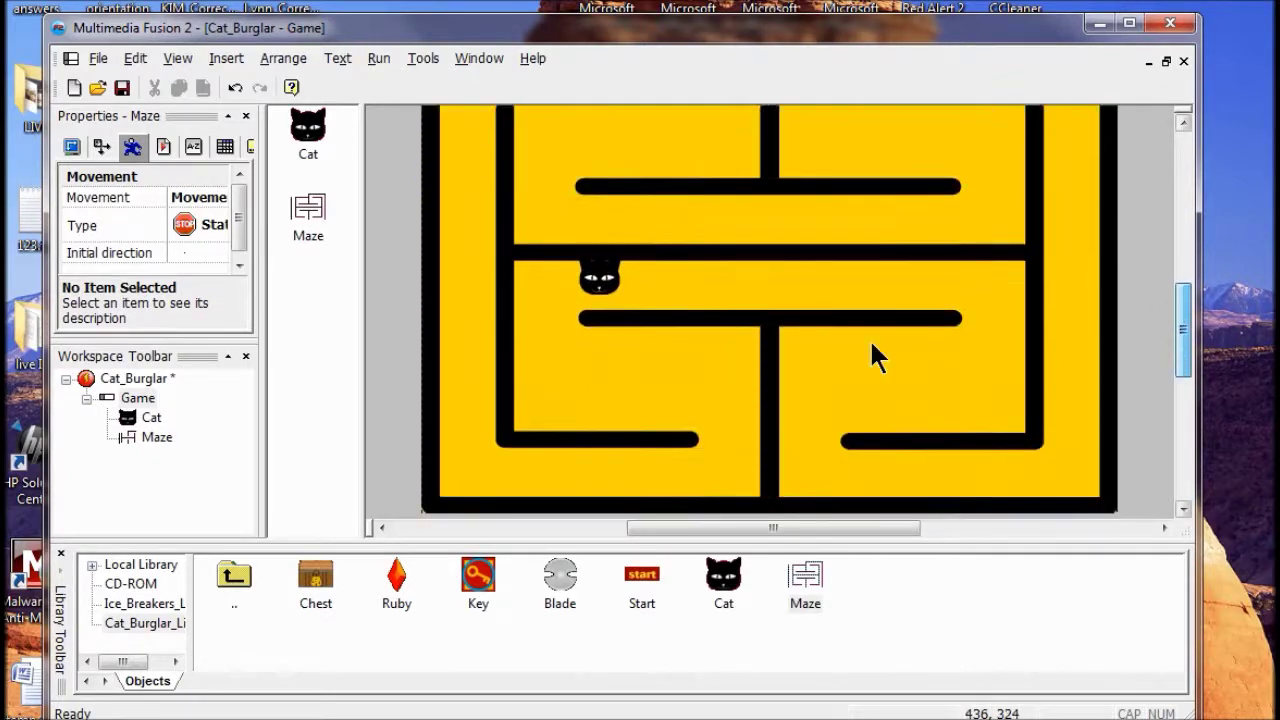
pyautogui.moveTo(582, 285); pyautogui.dragTo(454, 407)
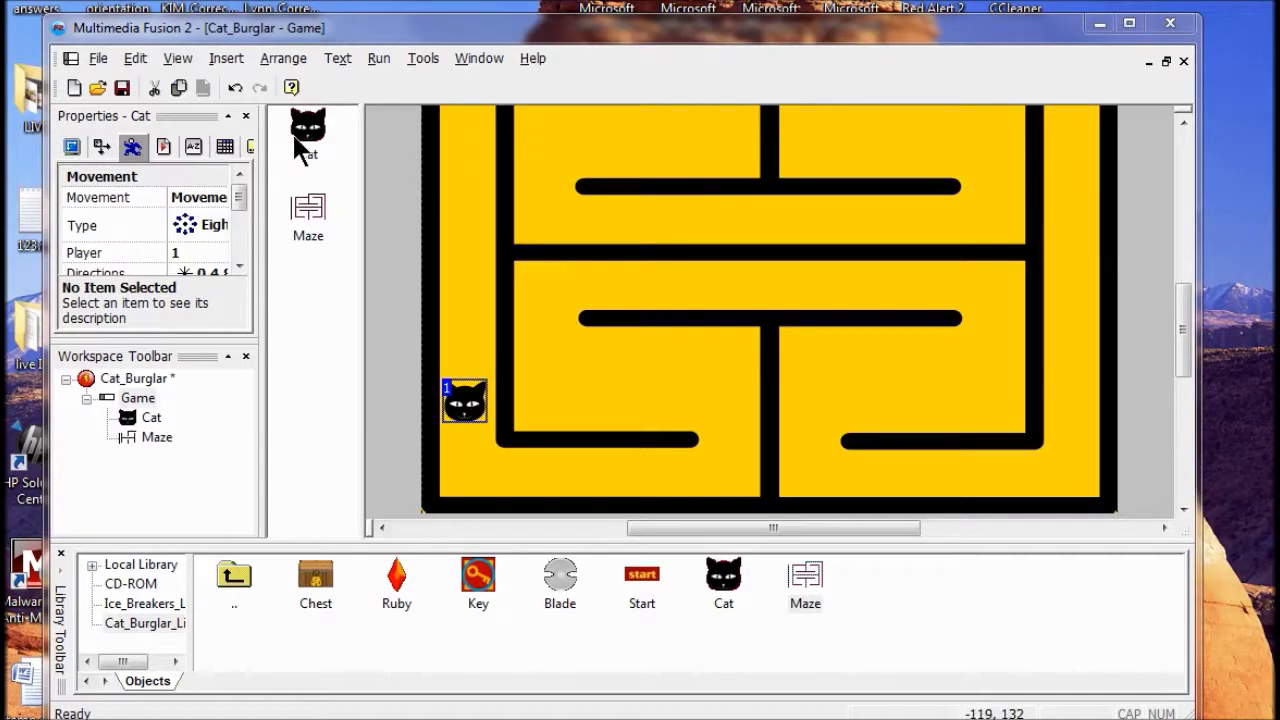
pyautogui.click(376, 58)
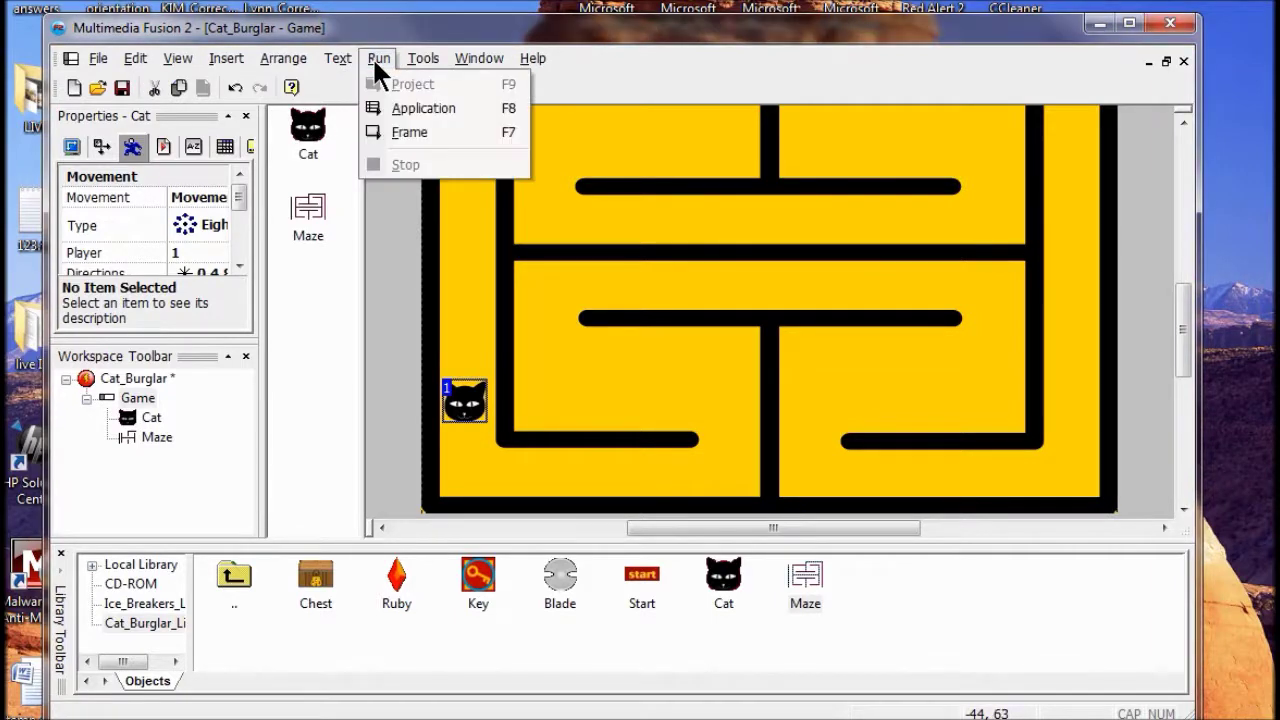
# Run the application, steer the cat through the maze with arrow keys, then close it
pyautogui.click(391, 112)
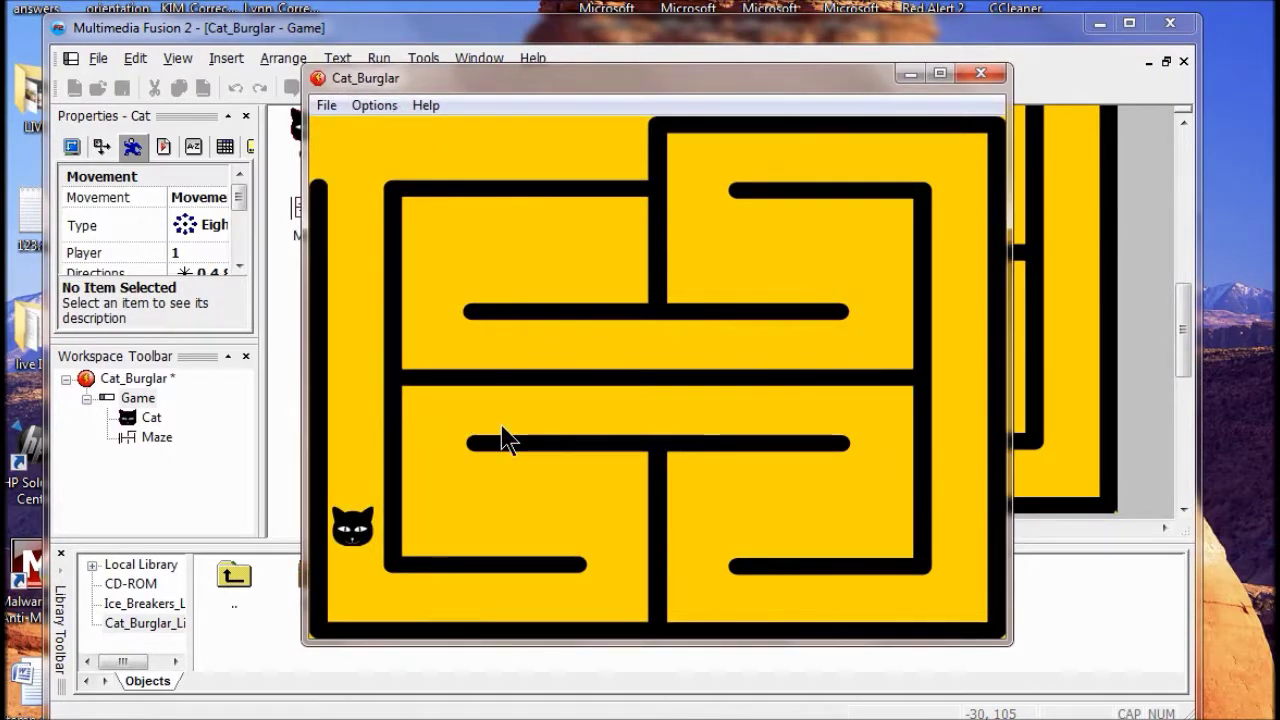
pyautogui.press('Down')
pyautogui.press('Up')
pyautogui.press('Right')
pyautogui.press('Up')
pyautogui.press('Up')
pyautogui.press('Right')
pyautogui.press('Down')
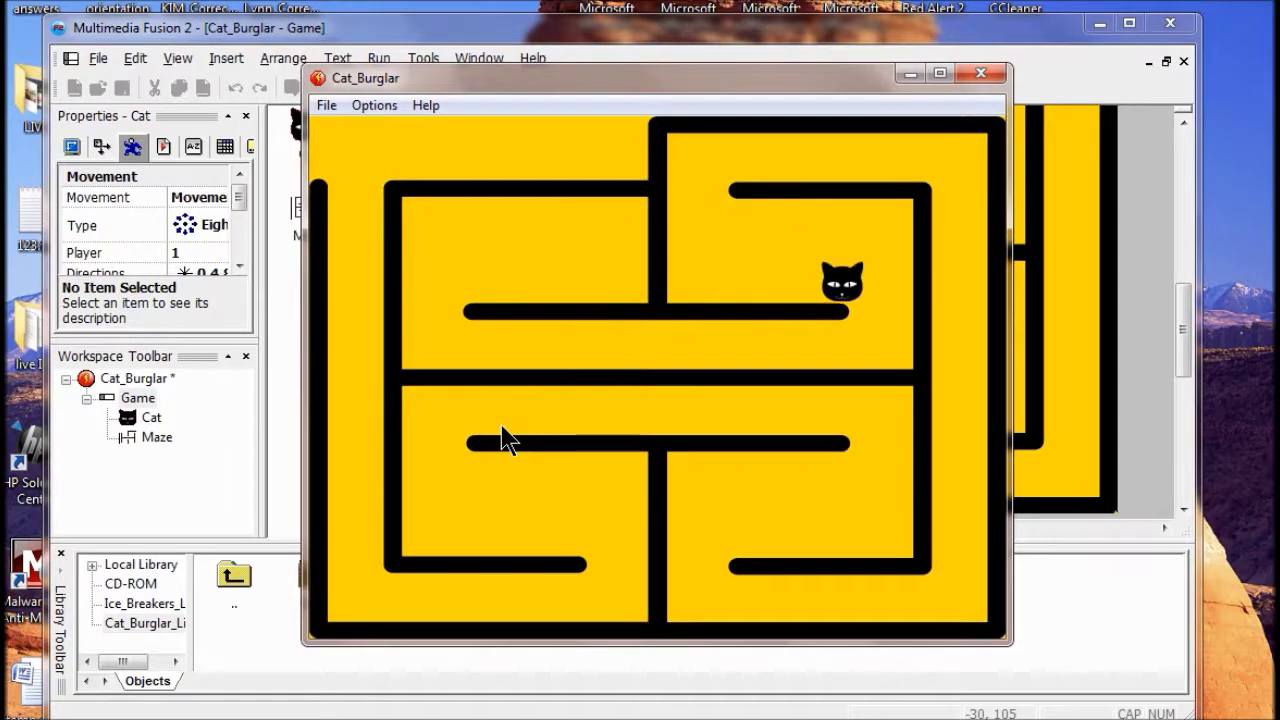
pyautogui.press('Right')
pyautogui.press('Left')
pyautogui.press('Up')
pyautogui.press('Up')
pyautogui.press('Left')
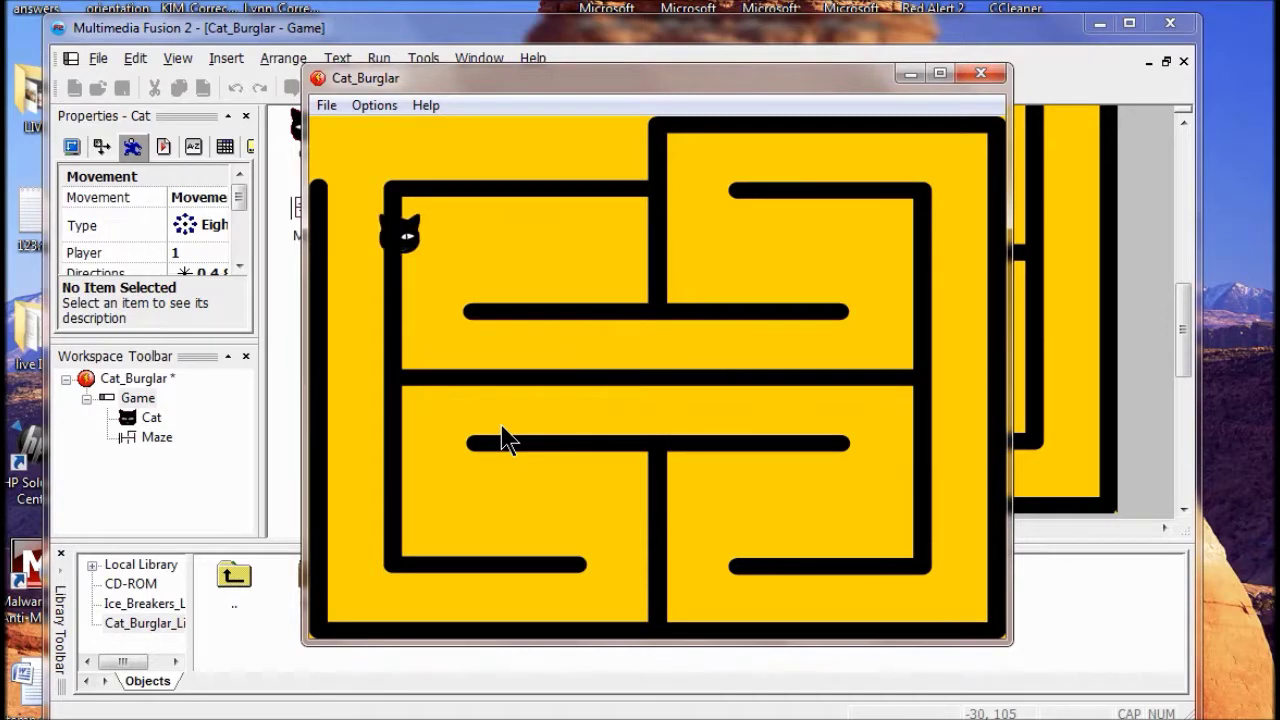
pyautogui.press('Left')
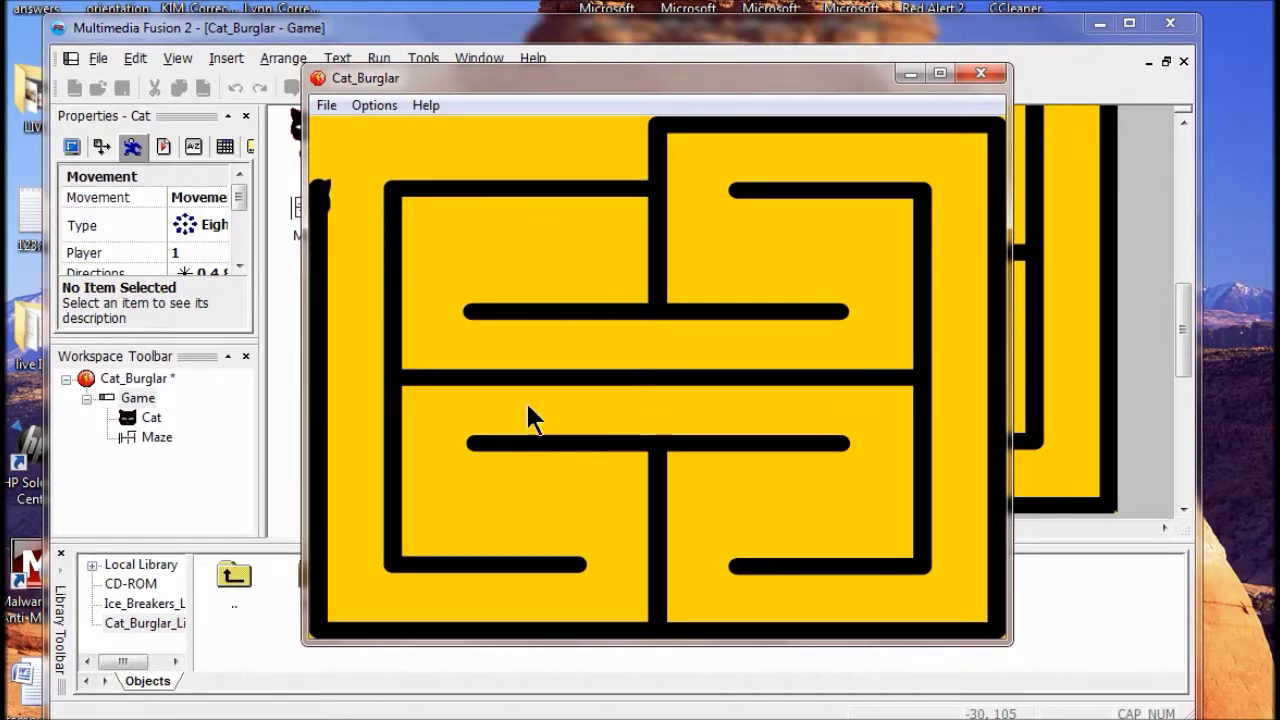
pyautogui.click(981, 73)
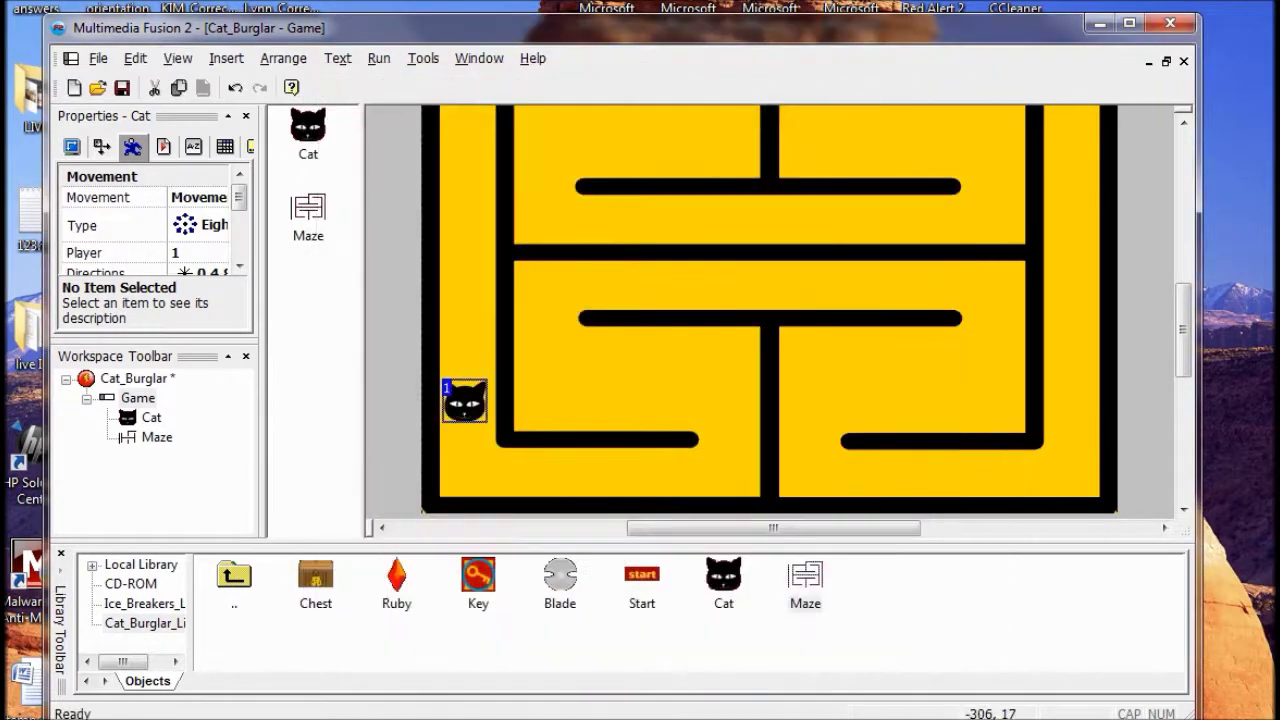
# In the Event Editor, give event 1 a condition: the Cat collides with the Maze
pyautogui.click(176, 58)
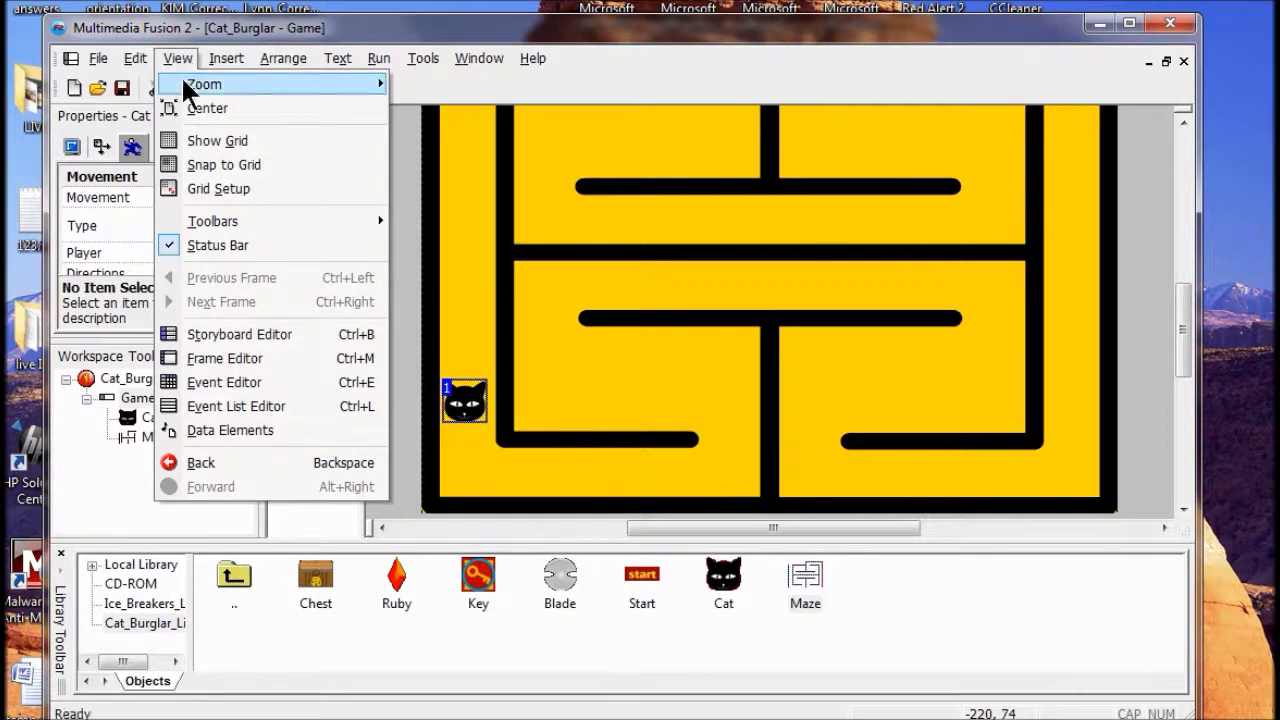
pyautogui.click(222, 382)
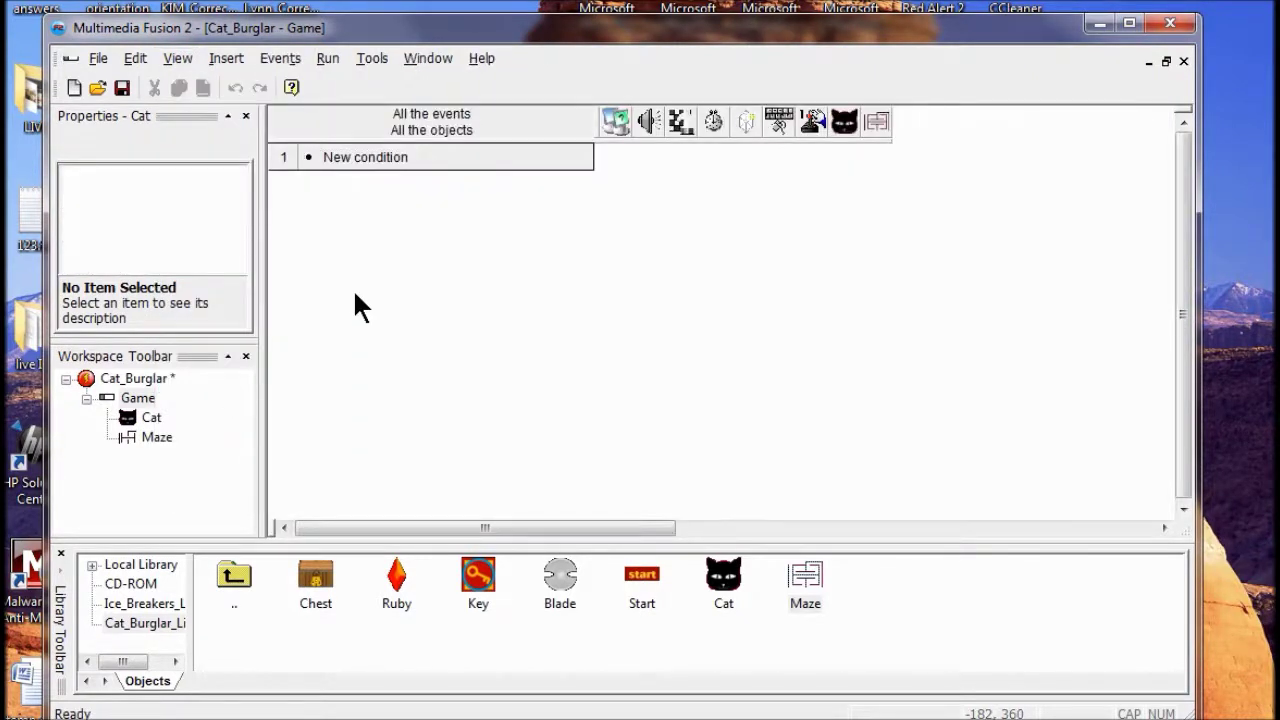
pyautogui.doubleClick(375, 157)
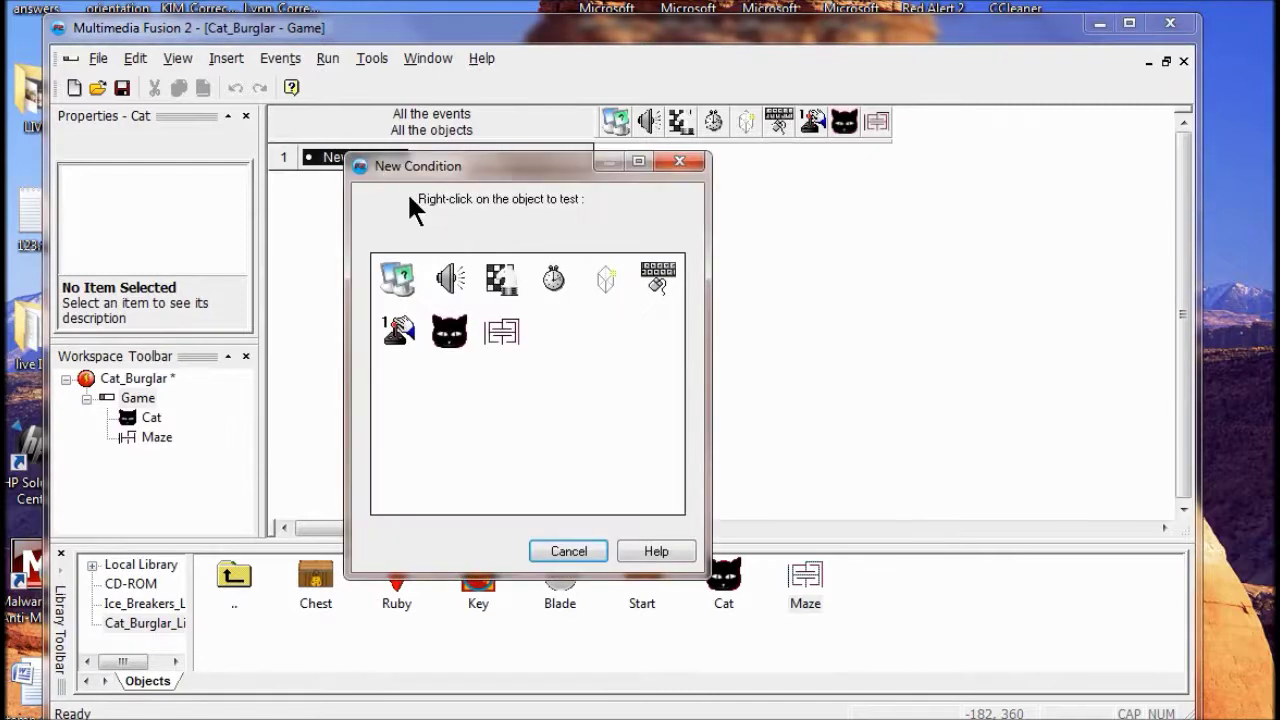
pyautogui.rightClick(460, 332)
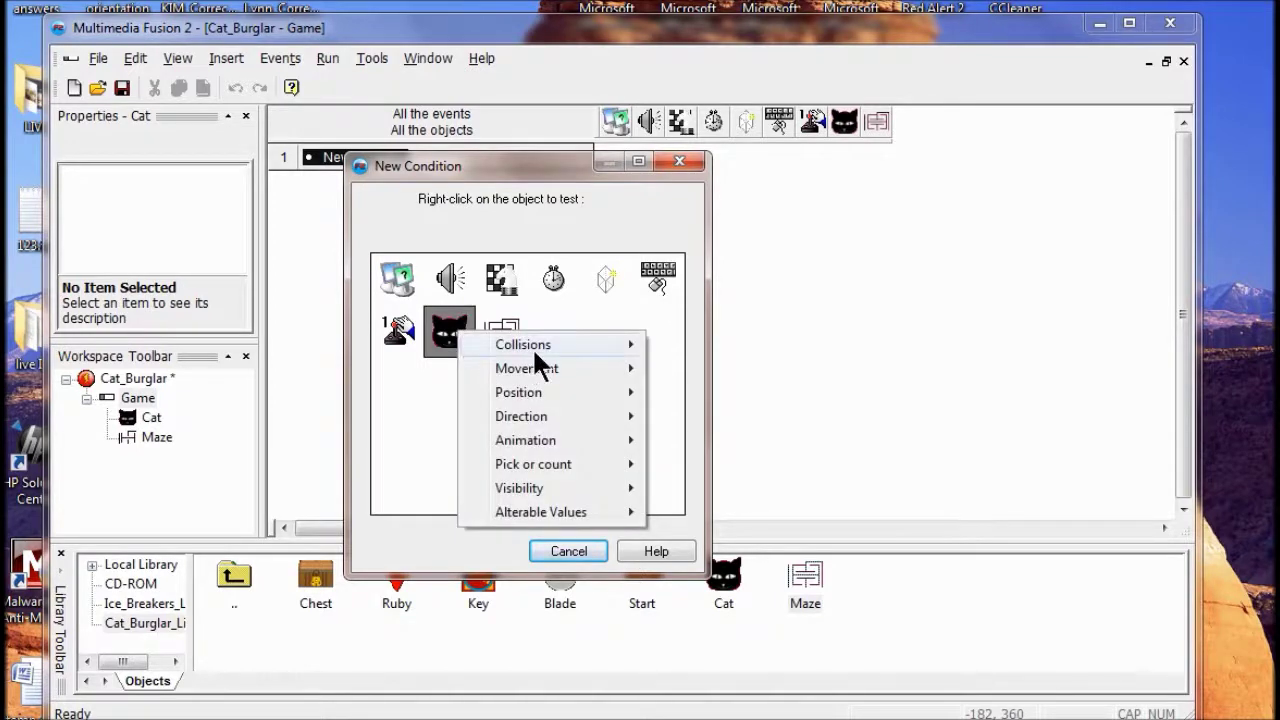
pyautogui.moveTo(532, 347)
pyautogui.click(692, 344)
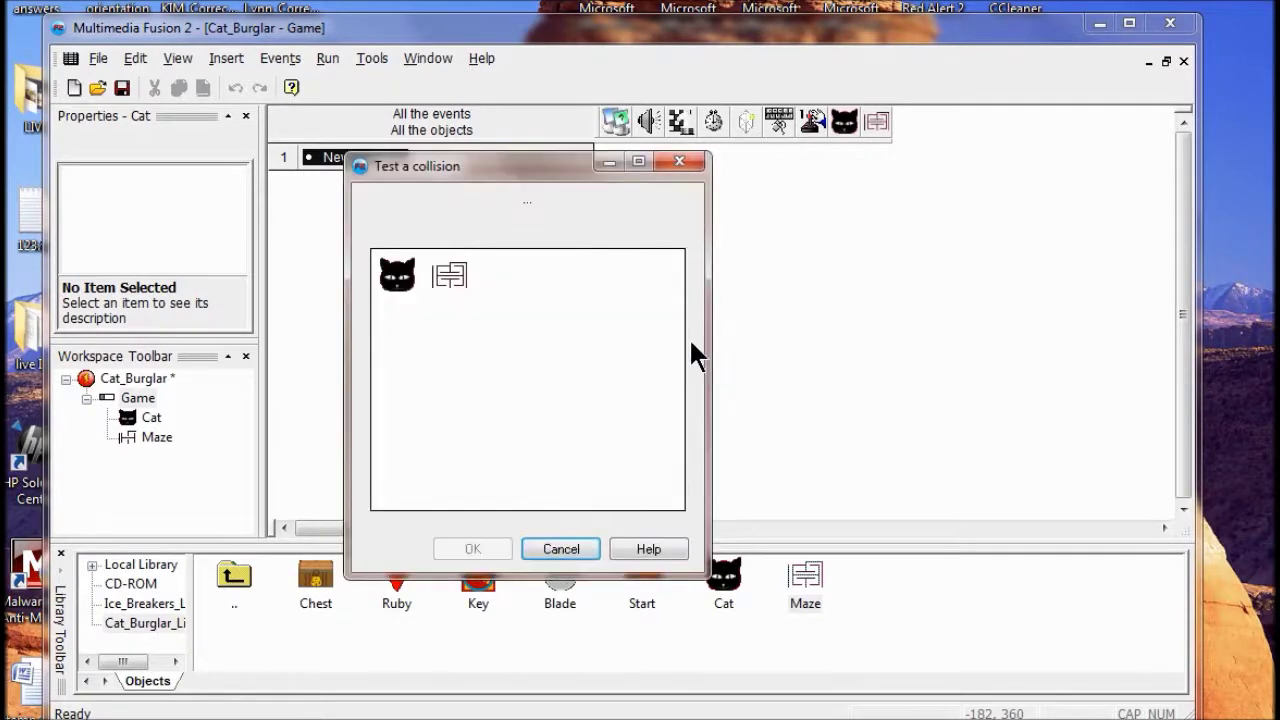
pyautogui.click(458, 280)
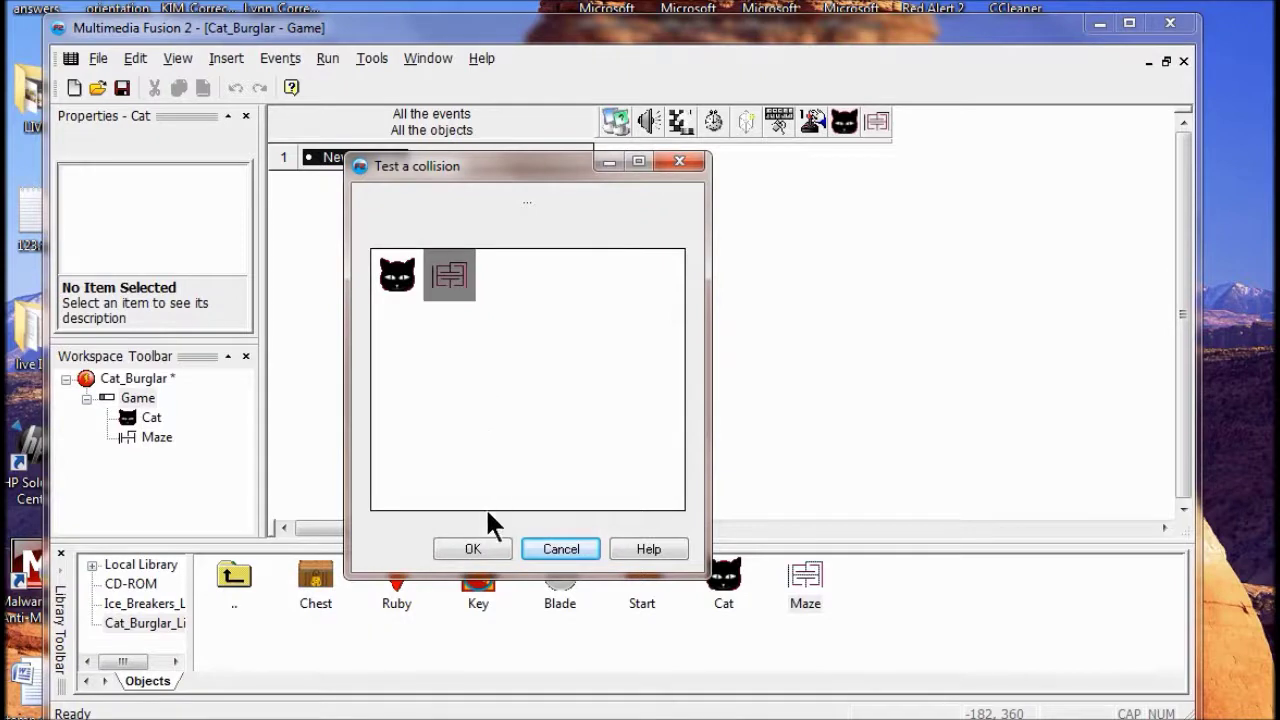
pyautogui.click(483, 546)
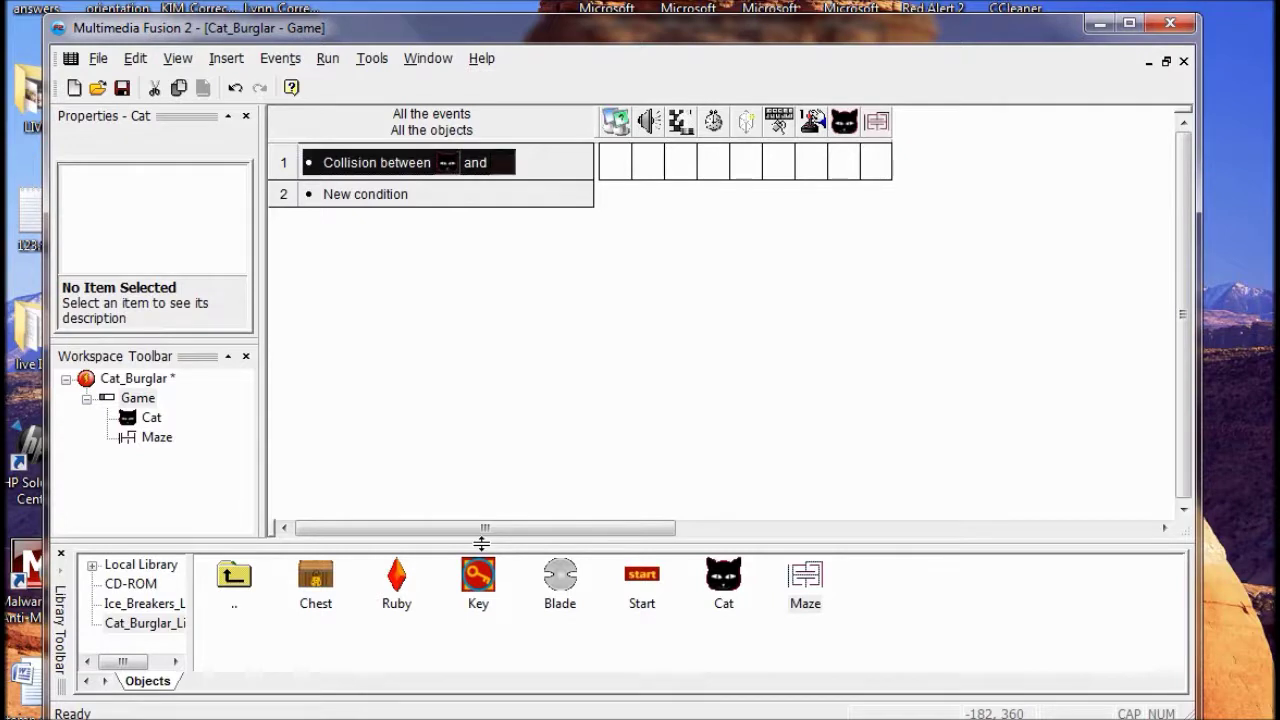
# Add a Movement > Stop action for the Cat on the Cat–Maze collision
pyautogui.rightClick(838, 162)
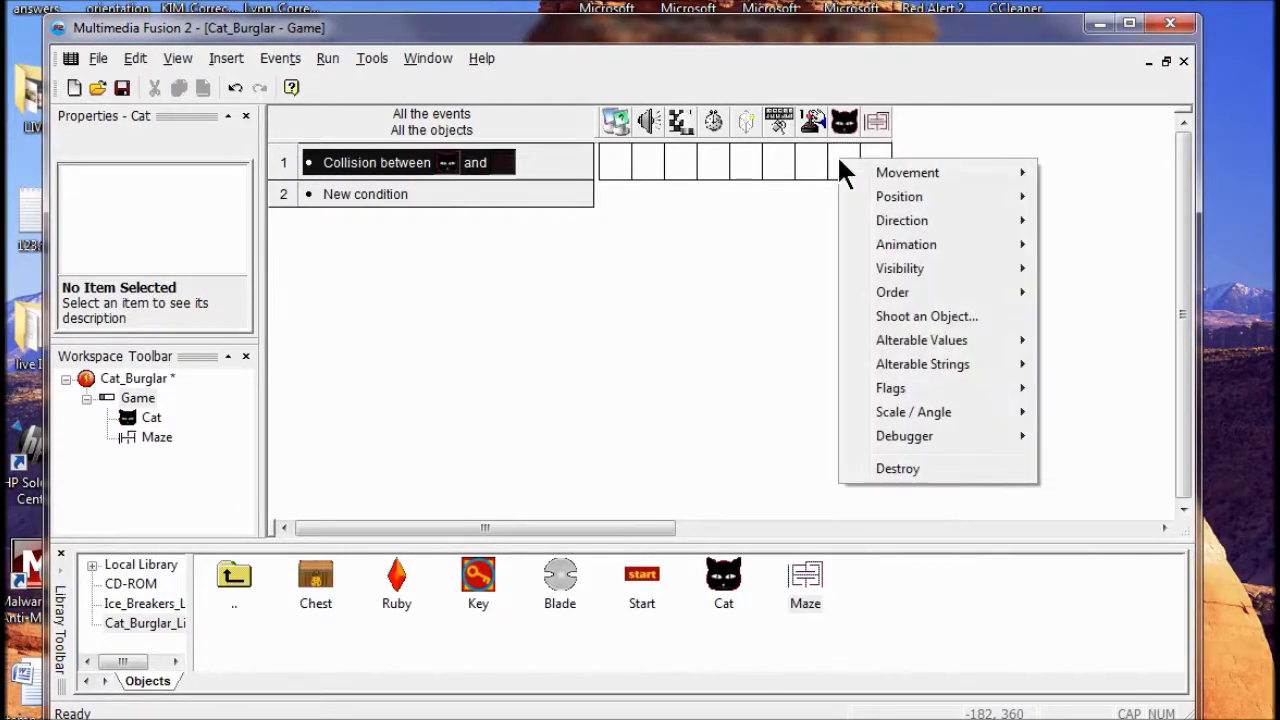
pyautogui.moveTo(878, 165)
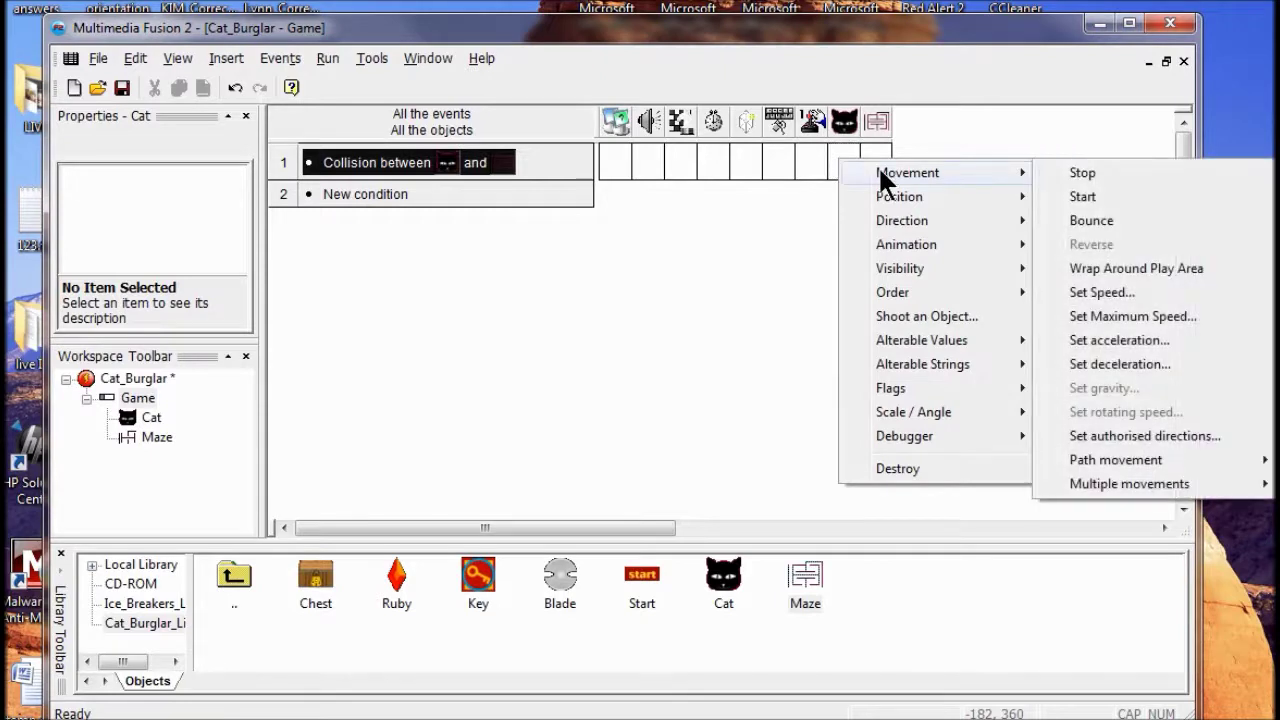
pyautogui.click(1087, 171)
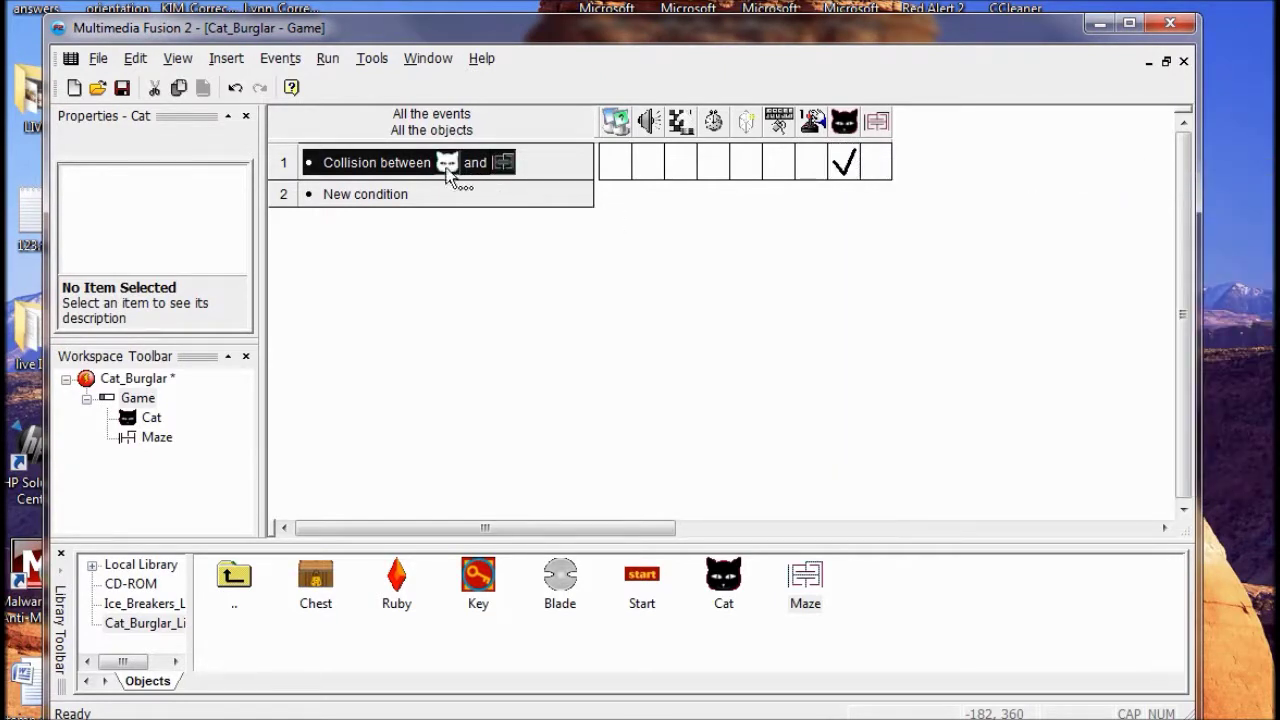
pyautogui.click(843, 168)
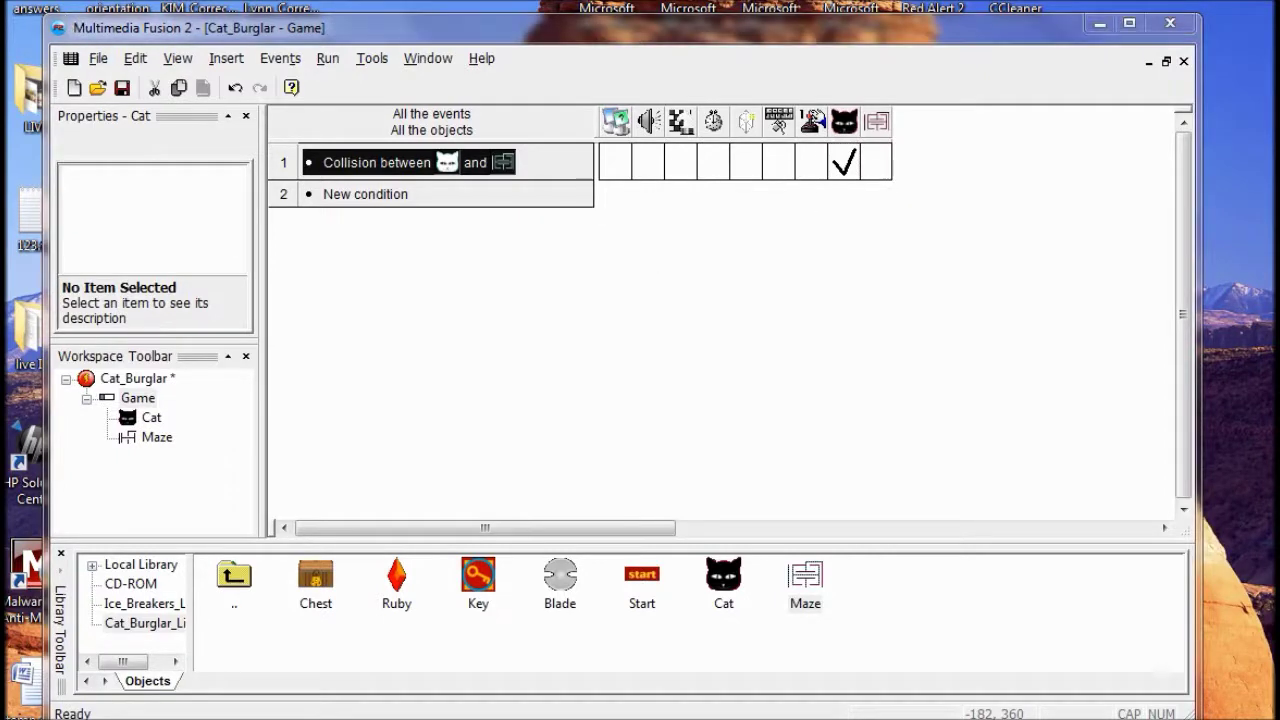
pyautogui.click(327, 58)
pyautogui.click(370, 108)
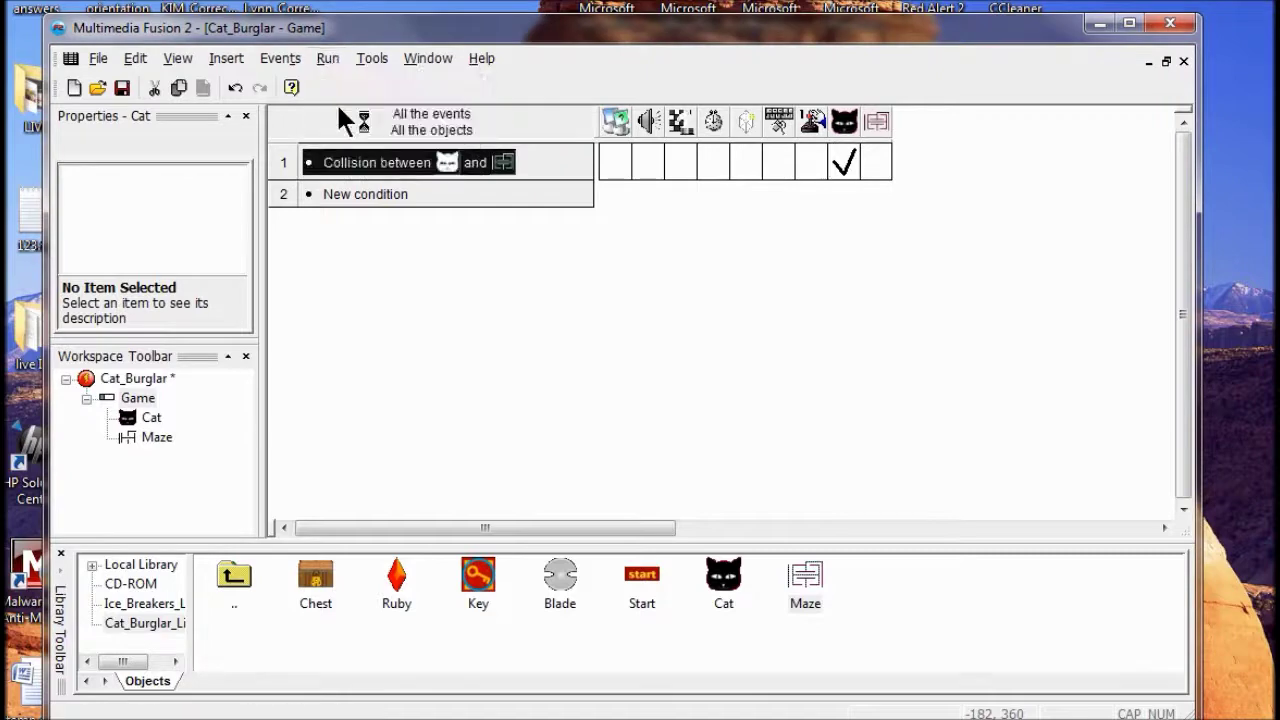
pyautogui.press('Right')
pyautogui.press('Up')
pyautogui.press('Down')
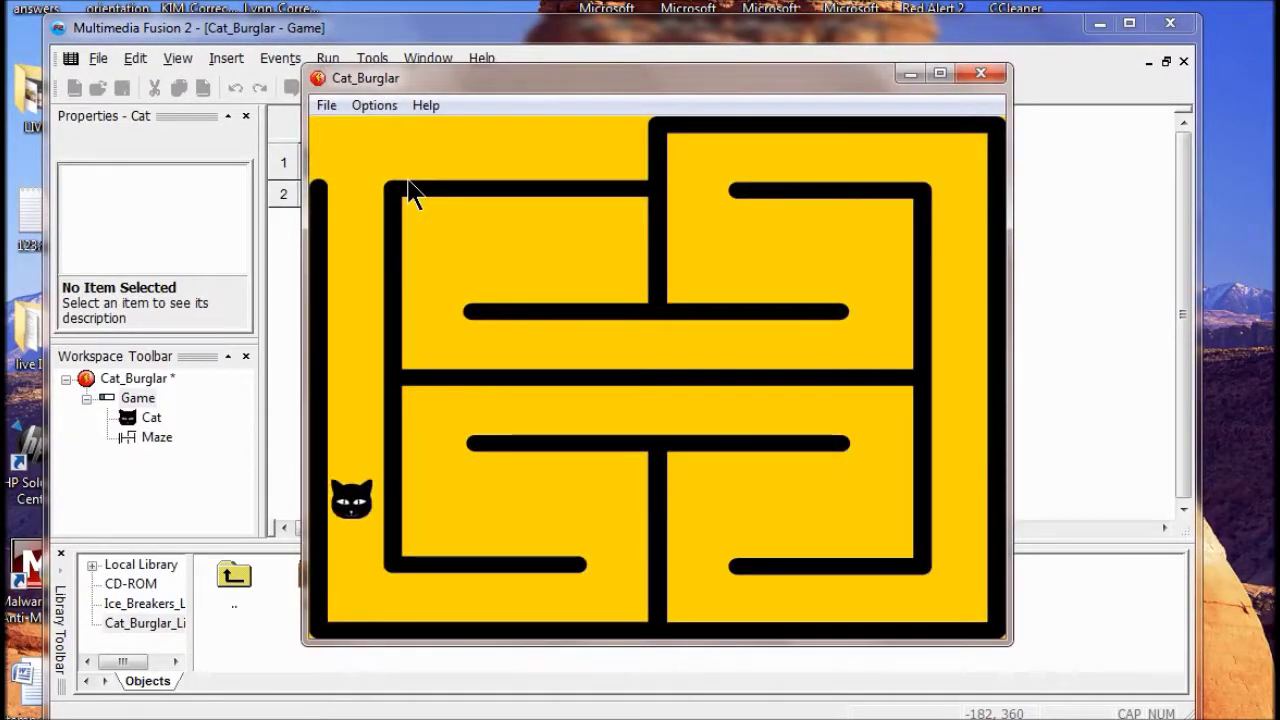
pyautogui.press('Right')
pyautogui.press('Right')
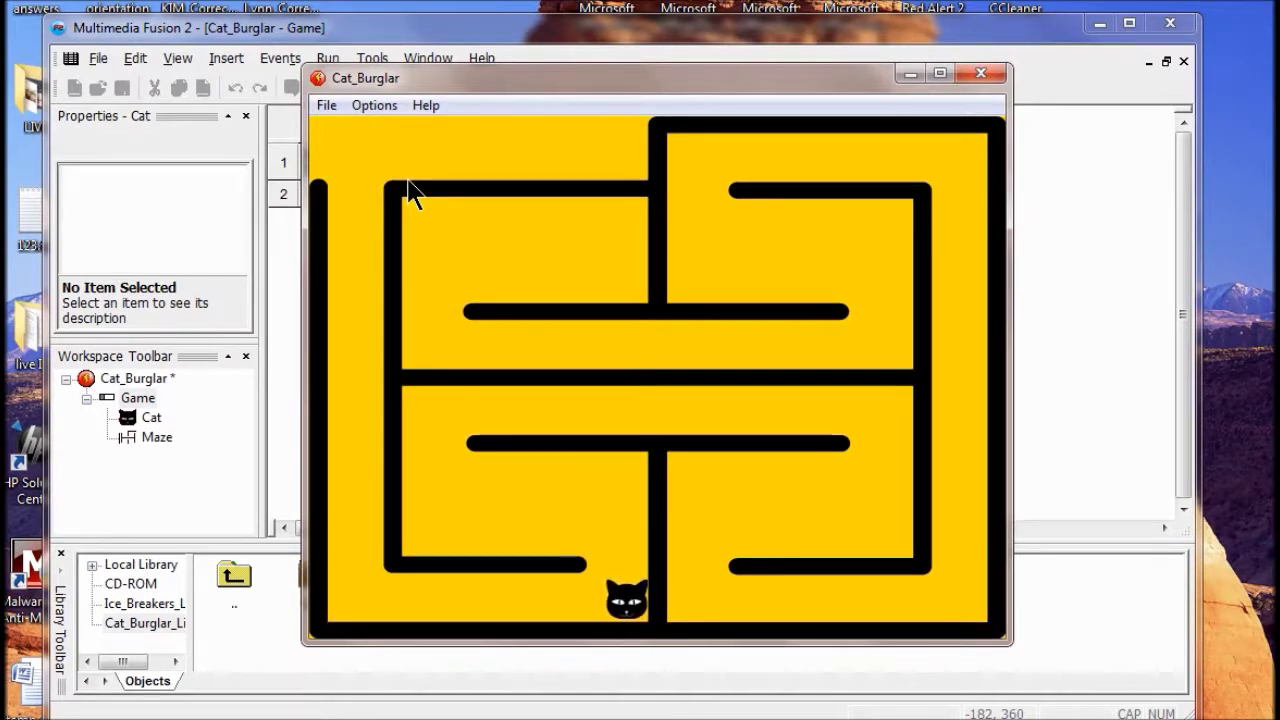
pyautogui.press('Left')
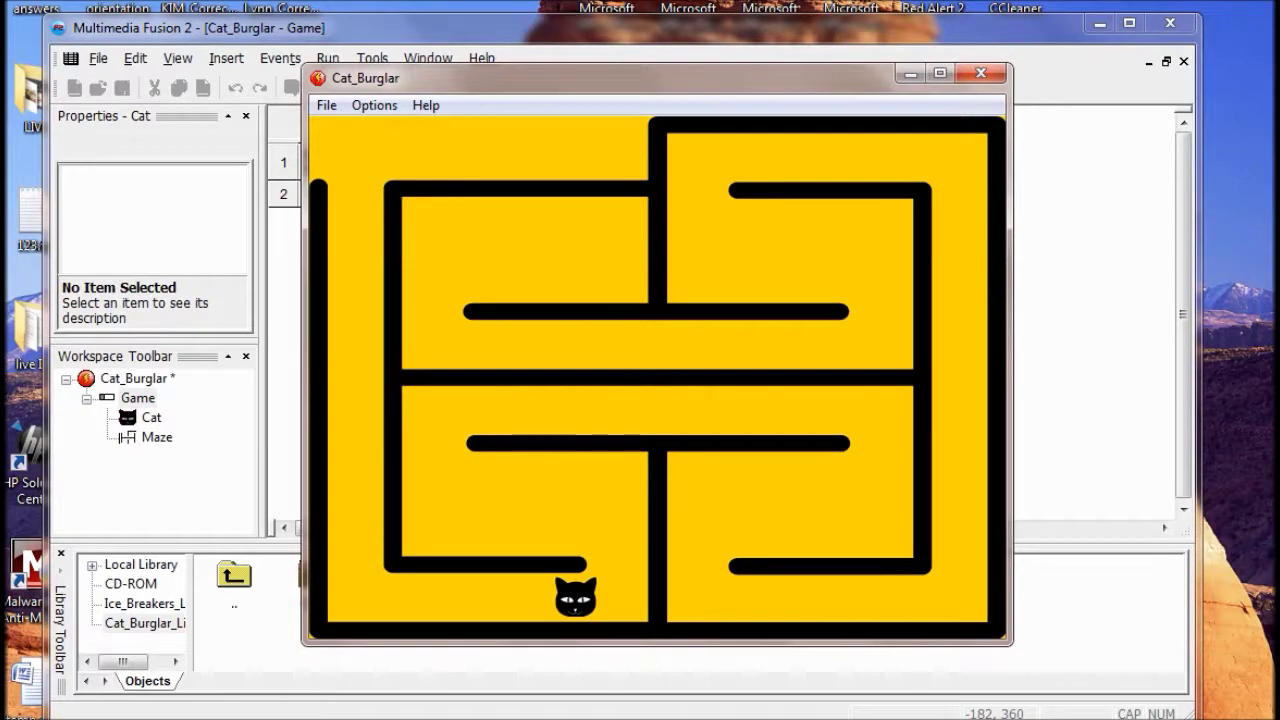
pyautogui.click(979, 74)
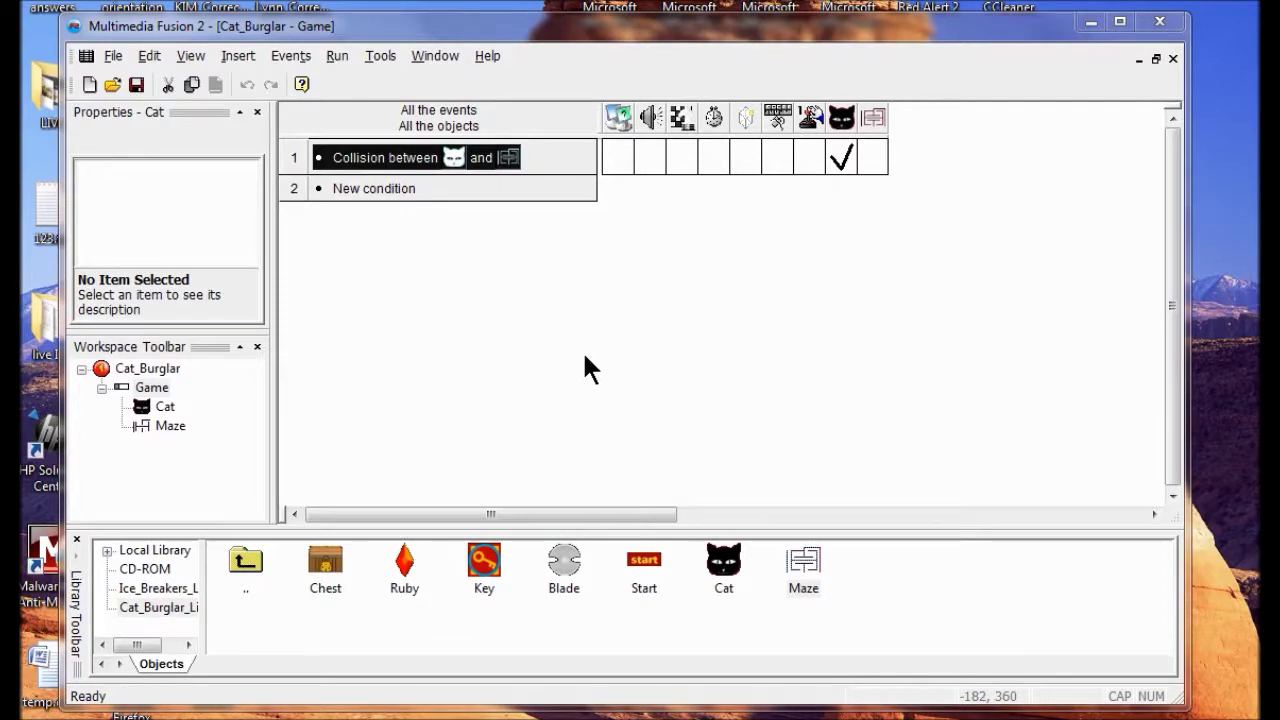
# In the Frame Editor, place Keys in the lower-left, lower-right, upper-left and upper-right rooms
pyautogui.click(193, 58)
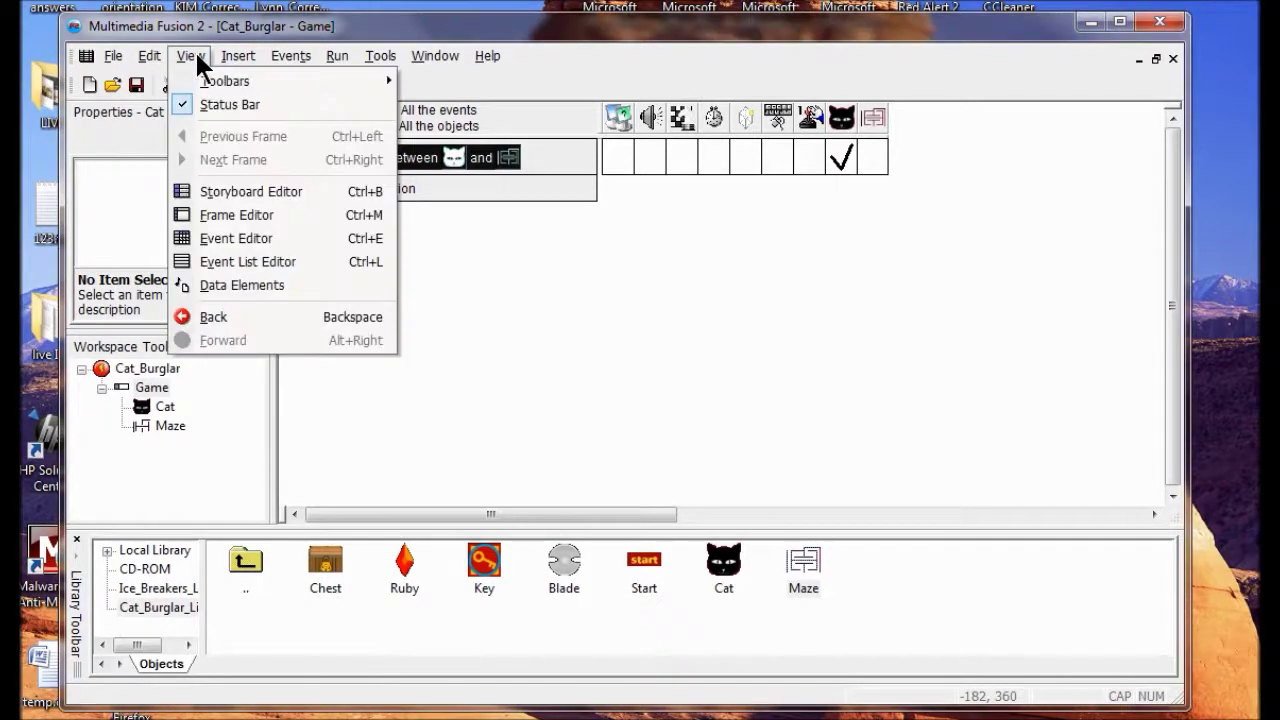
pyautogui.click(242, 216)
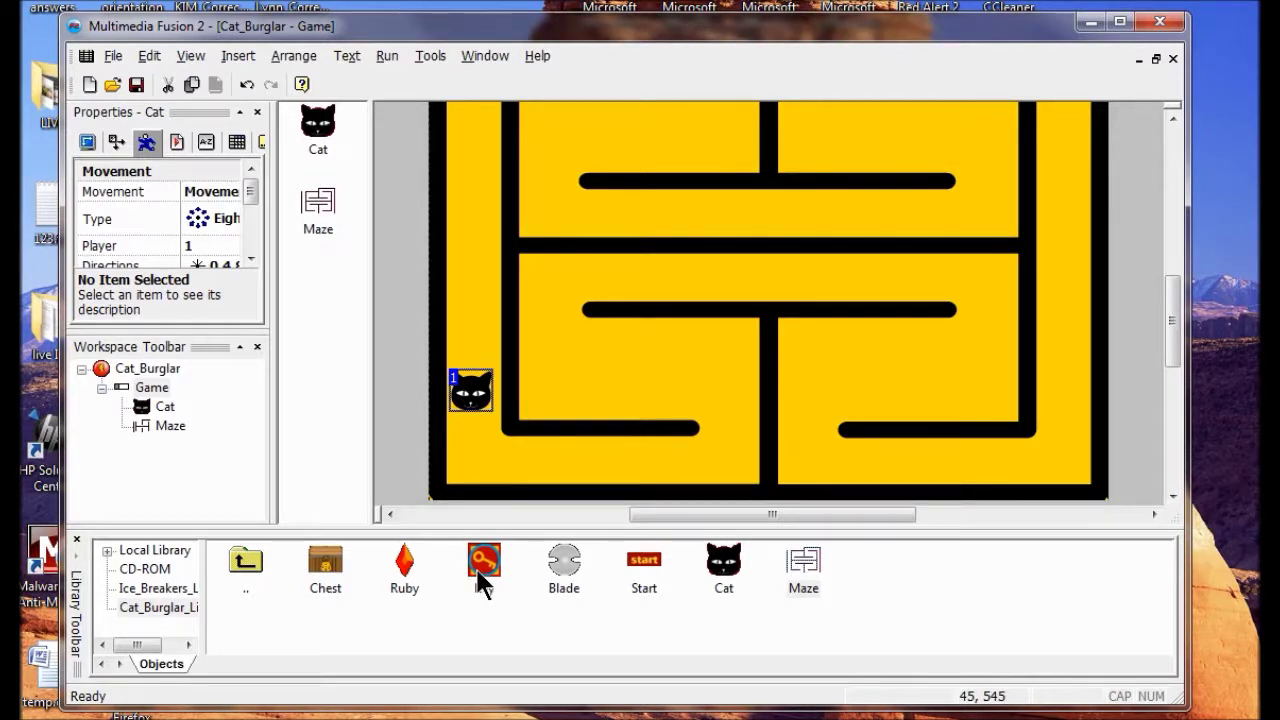
pyautogui.moveTo(476, 573); pyautogui.dragTo(566, 368)
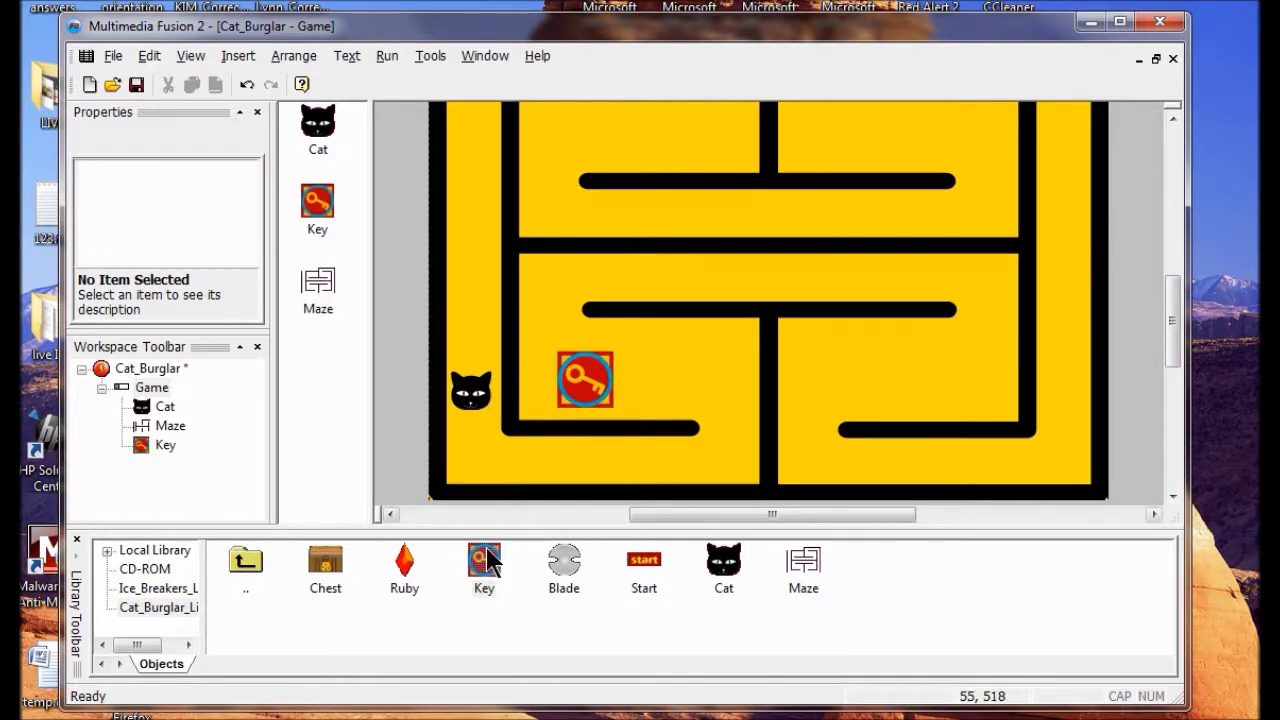
pyautogui.click(872, 359)
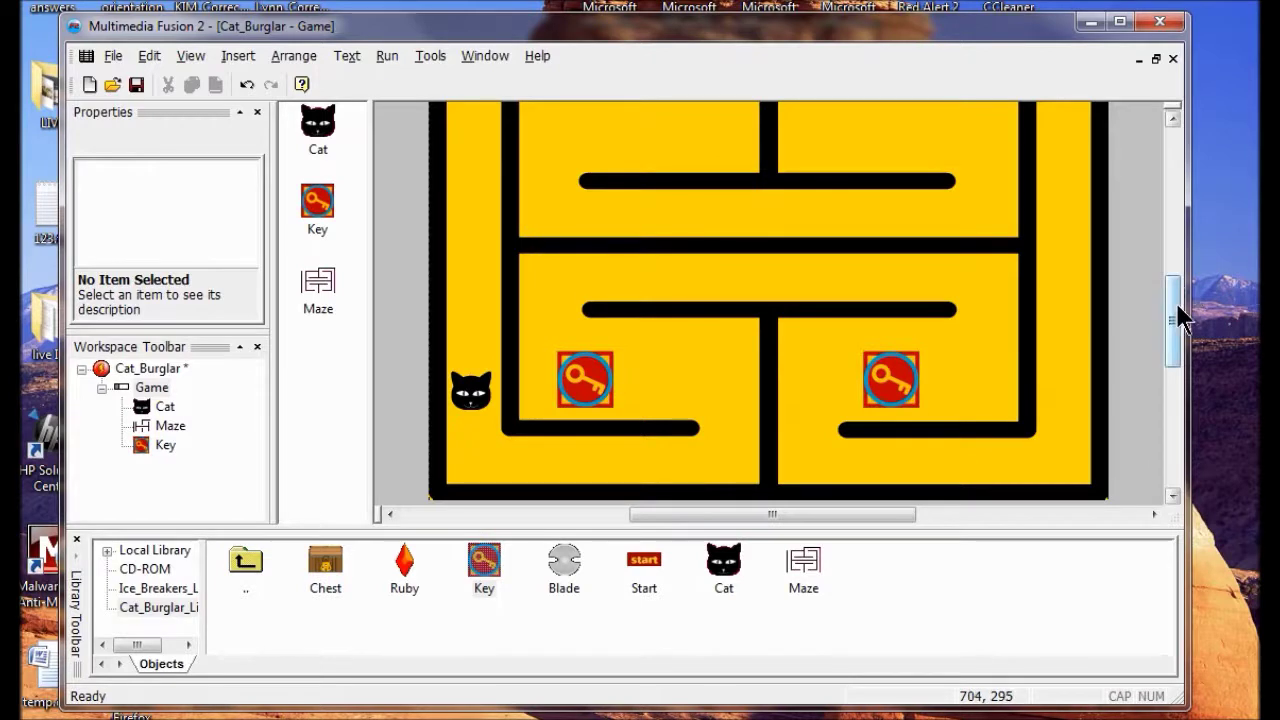
pyautogui.scroll(3, 1176, 305)
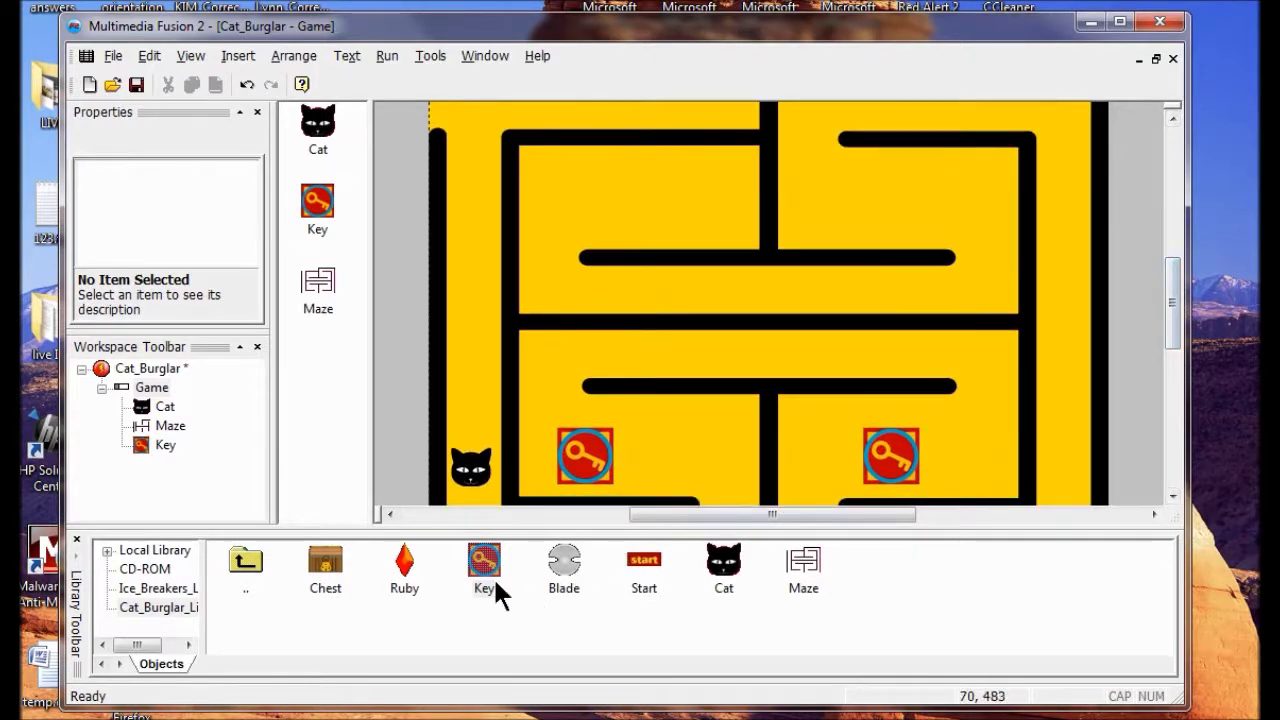
pyautogui.moveTo(486, 577); pyautogui.dragTo(600, 173)
pyautogui.moveTo(484, 575); pyautogui.dragTo(867, 181)
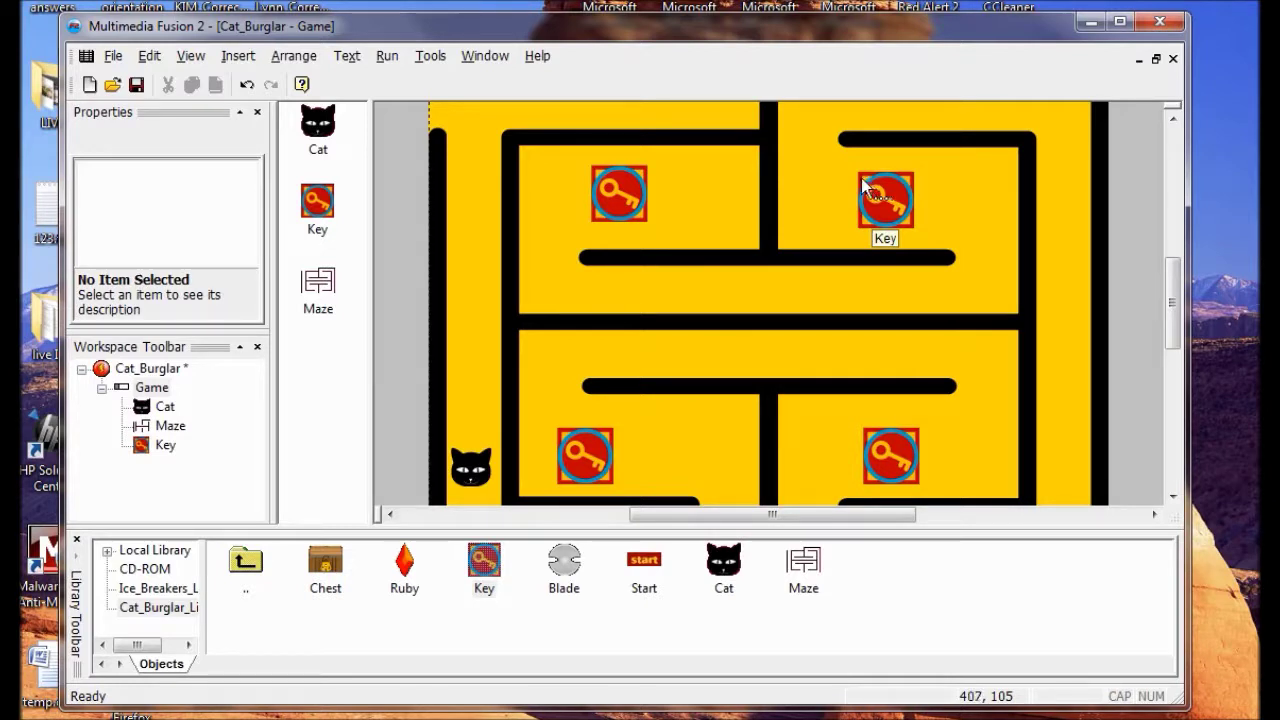
pyautogui.click(190, 60)
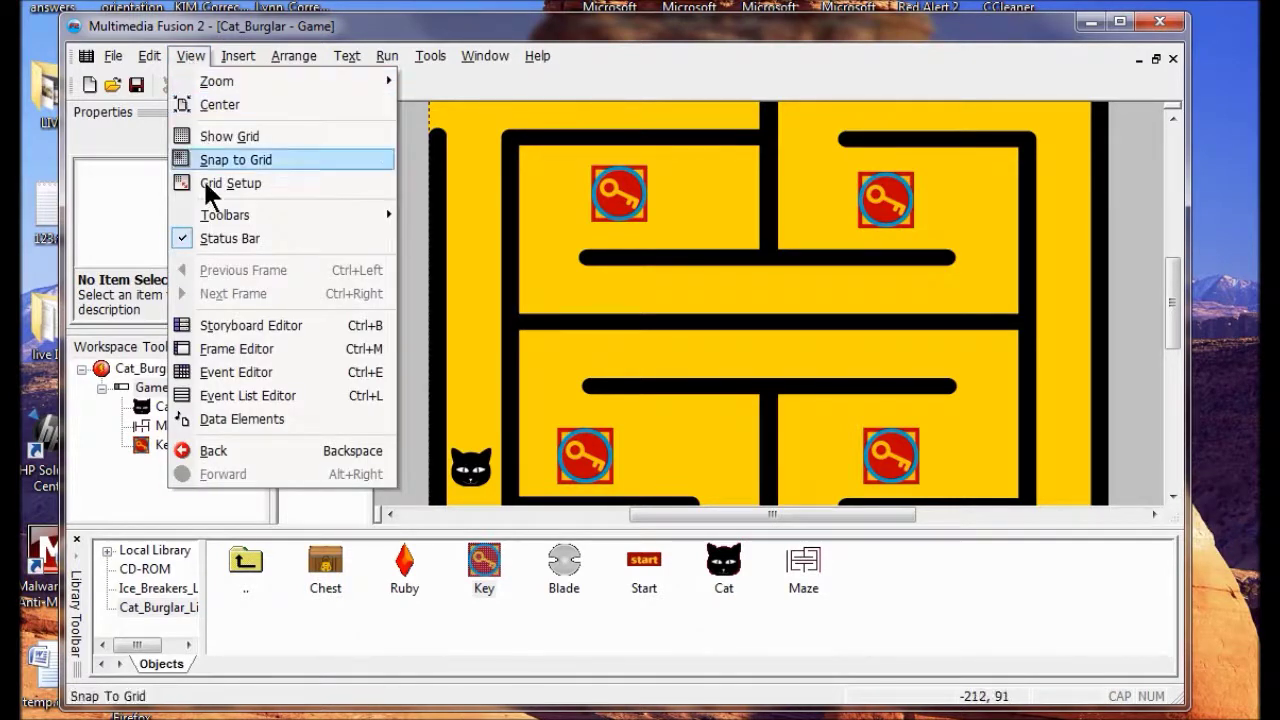
# Give event 2 a condition: the Cat collides with another object, the Key
pyautogui.click(224, 370)
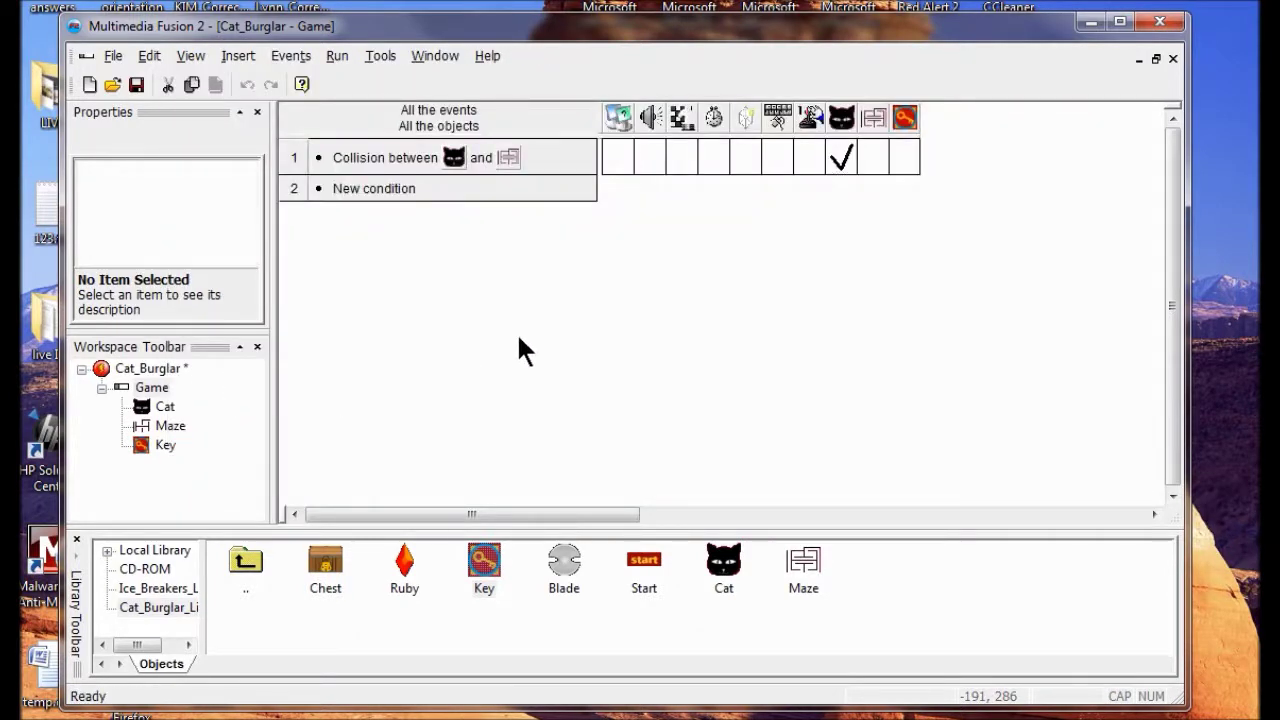
pyautogui.click(404, 190)
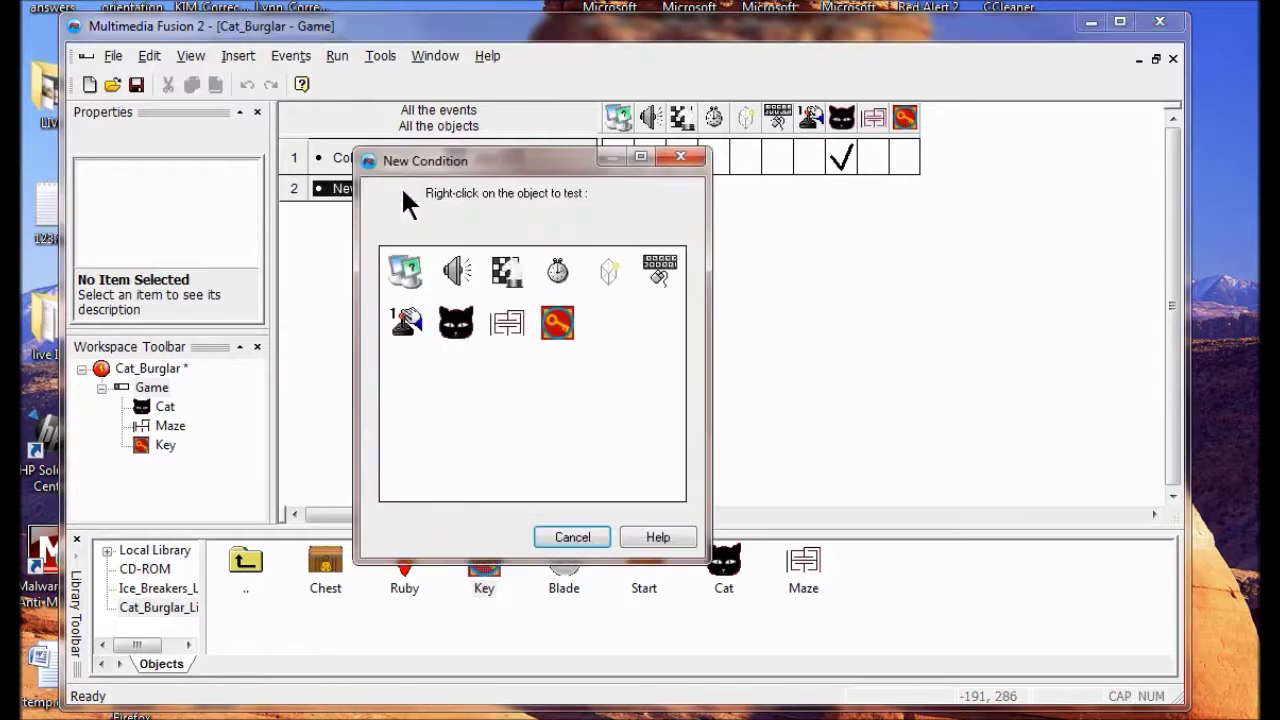
pyautogui.rightClick(460, 336)
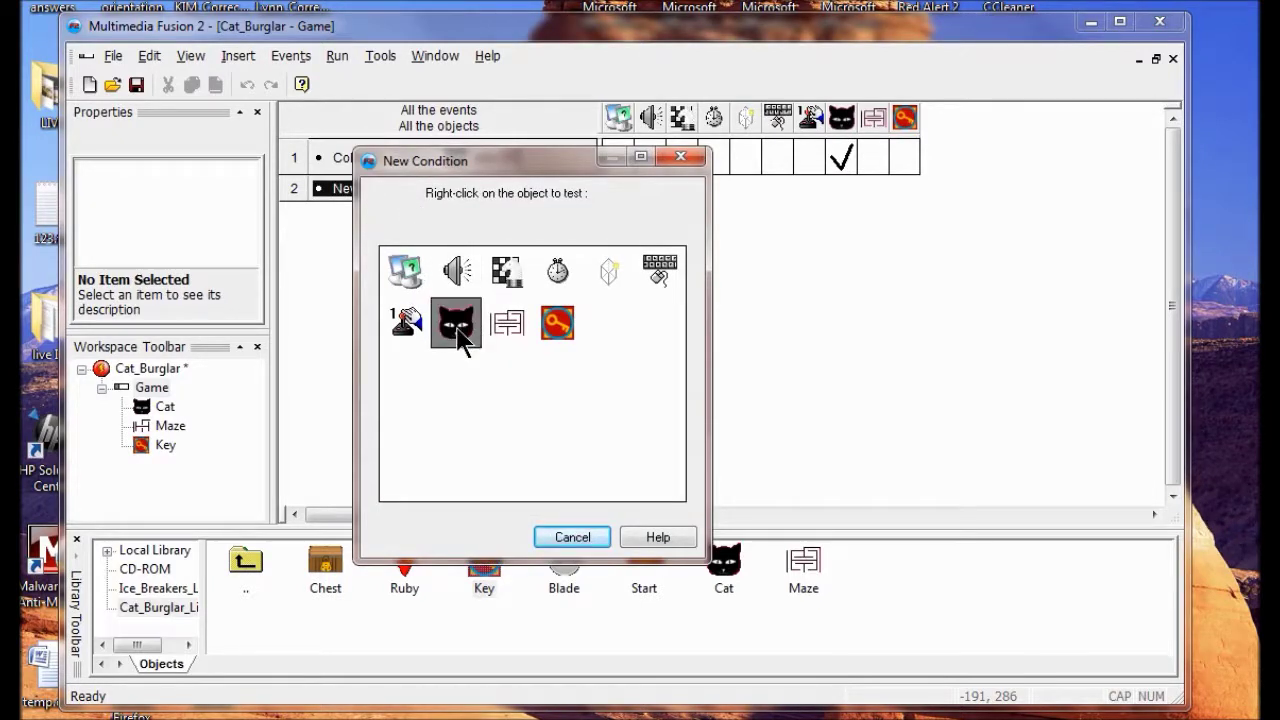
pyautogui.moveTo(502, 339)
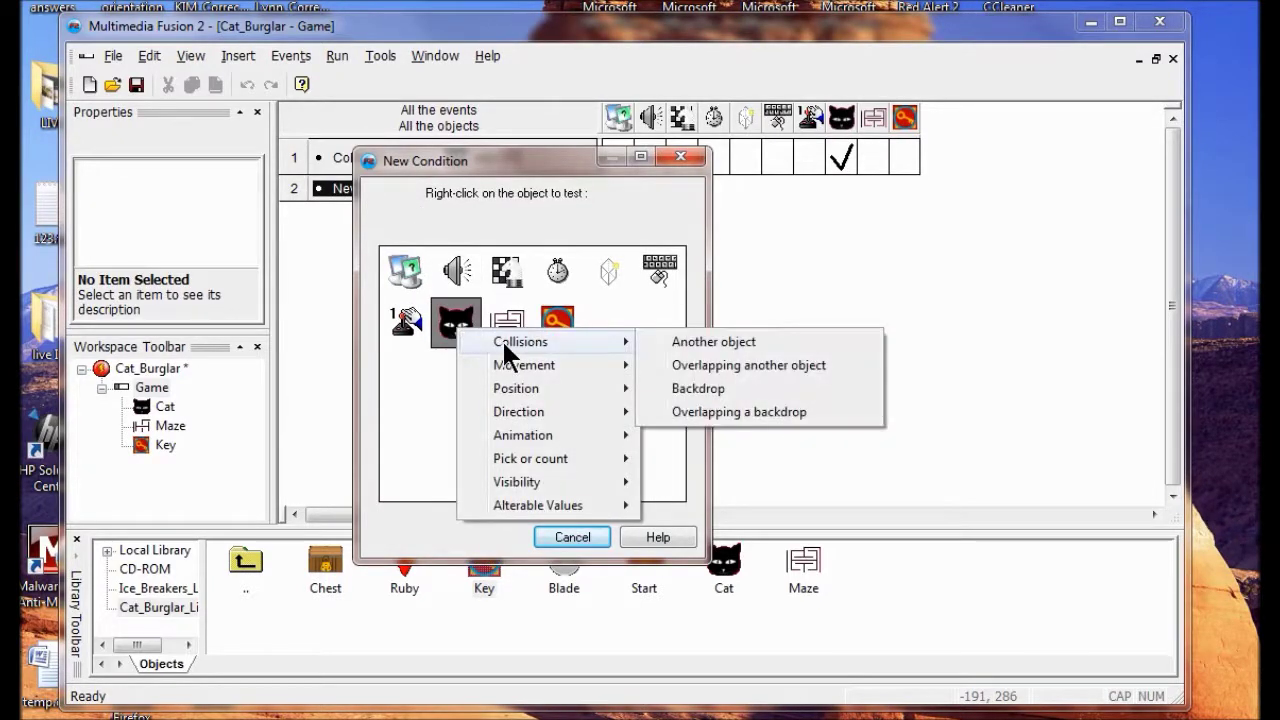
pyautogui.click(671, 342)
pyautogui.click(508, 276)
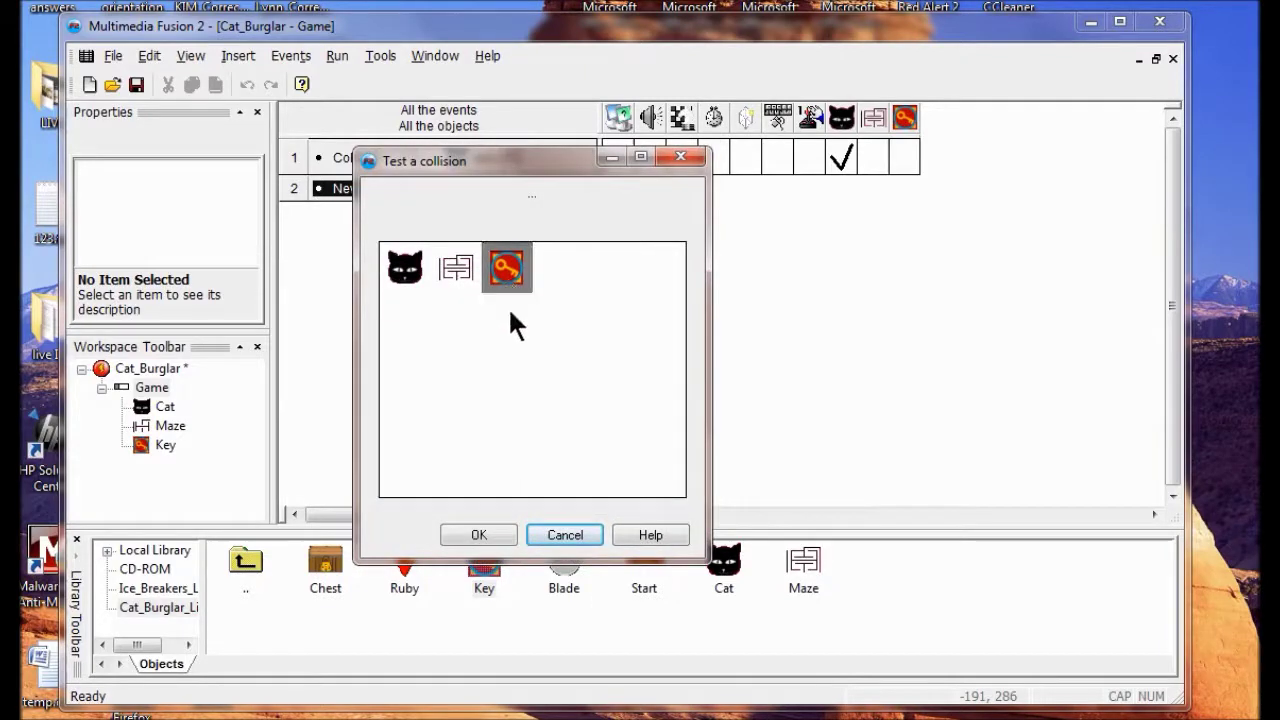
pyautogui.click(493, 528)
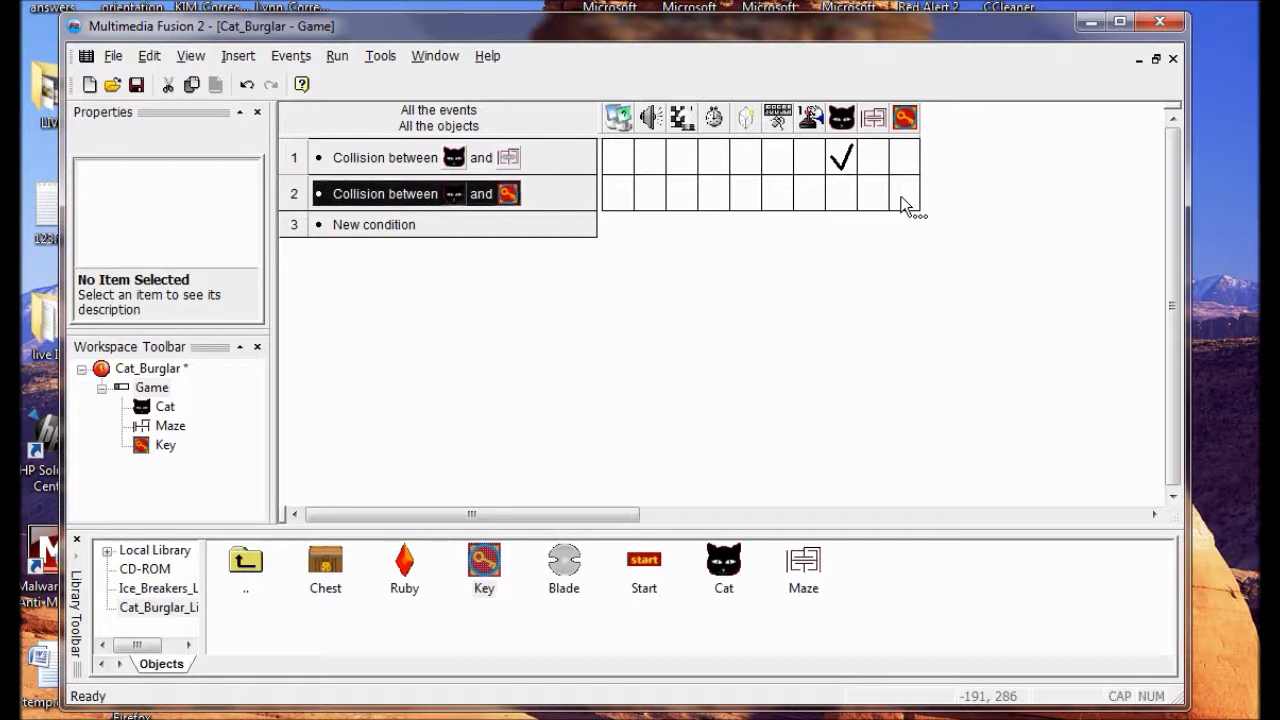
# Set a Destroy action for the Key in the cat-and-key collision event
pyautogui.click(901, 195)
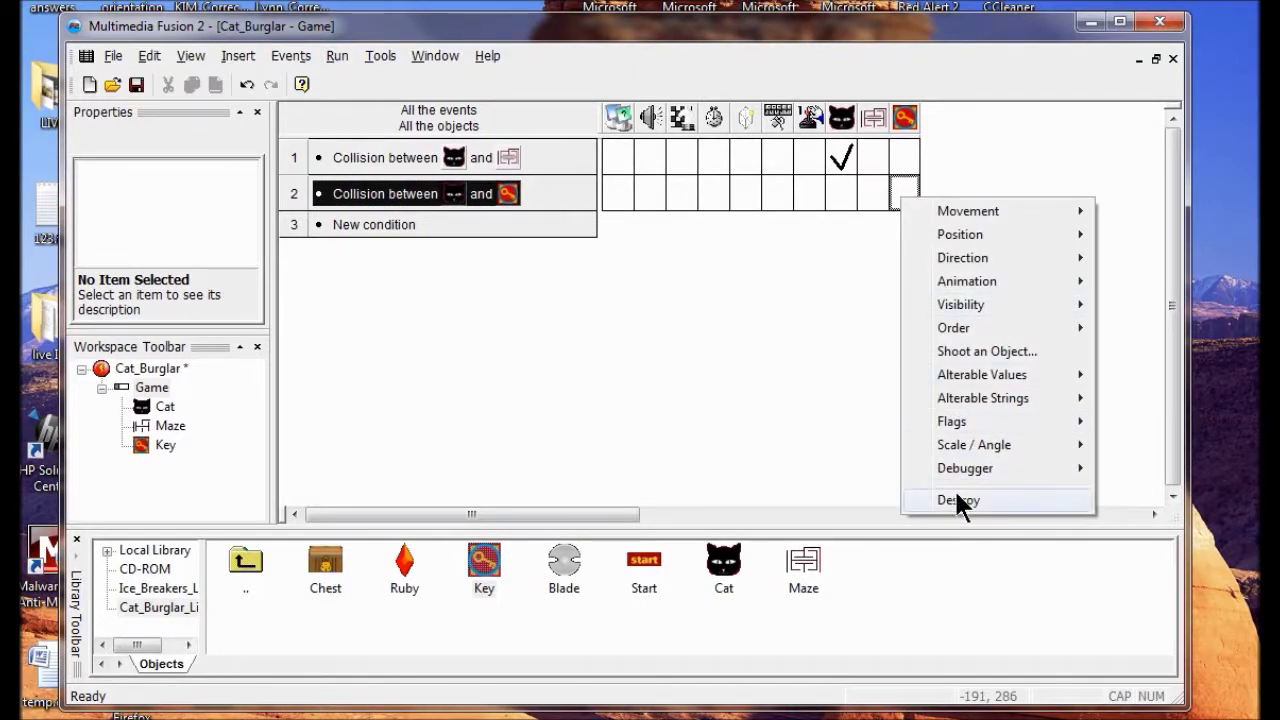
pyautogui.click(957, 496)
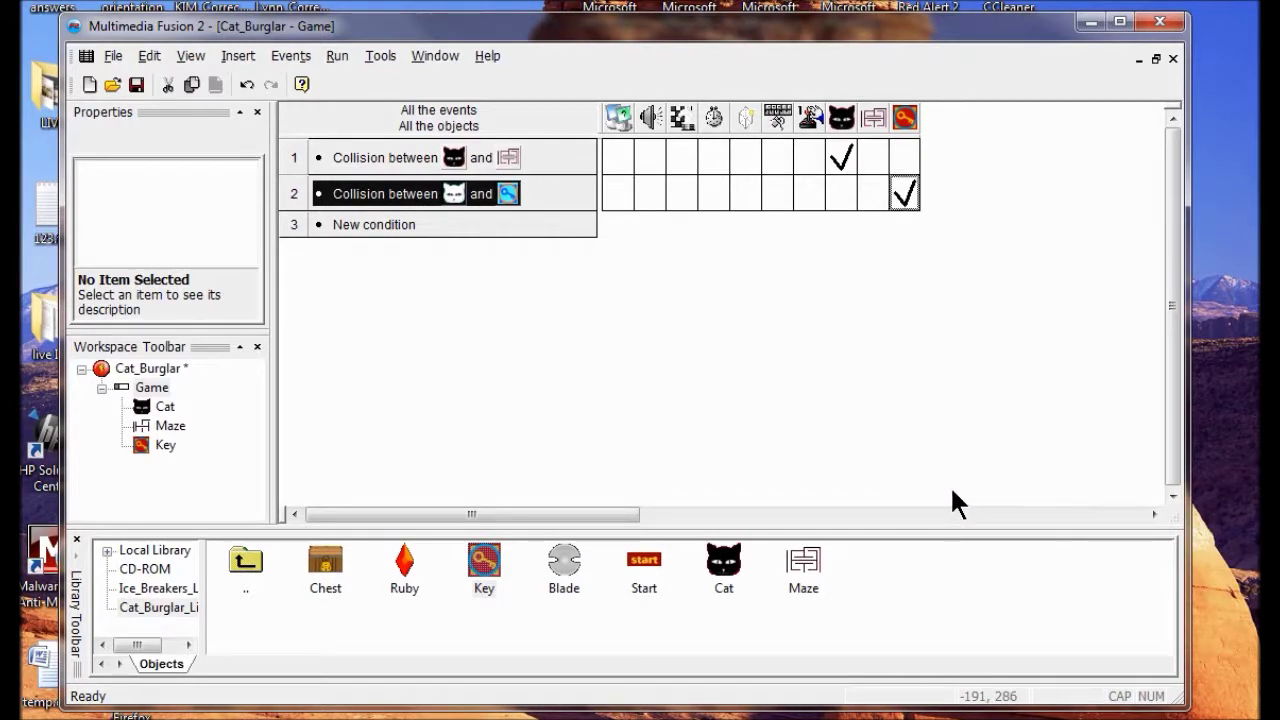
pyautogui.click(339, 55)
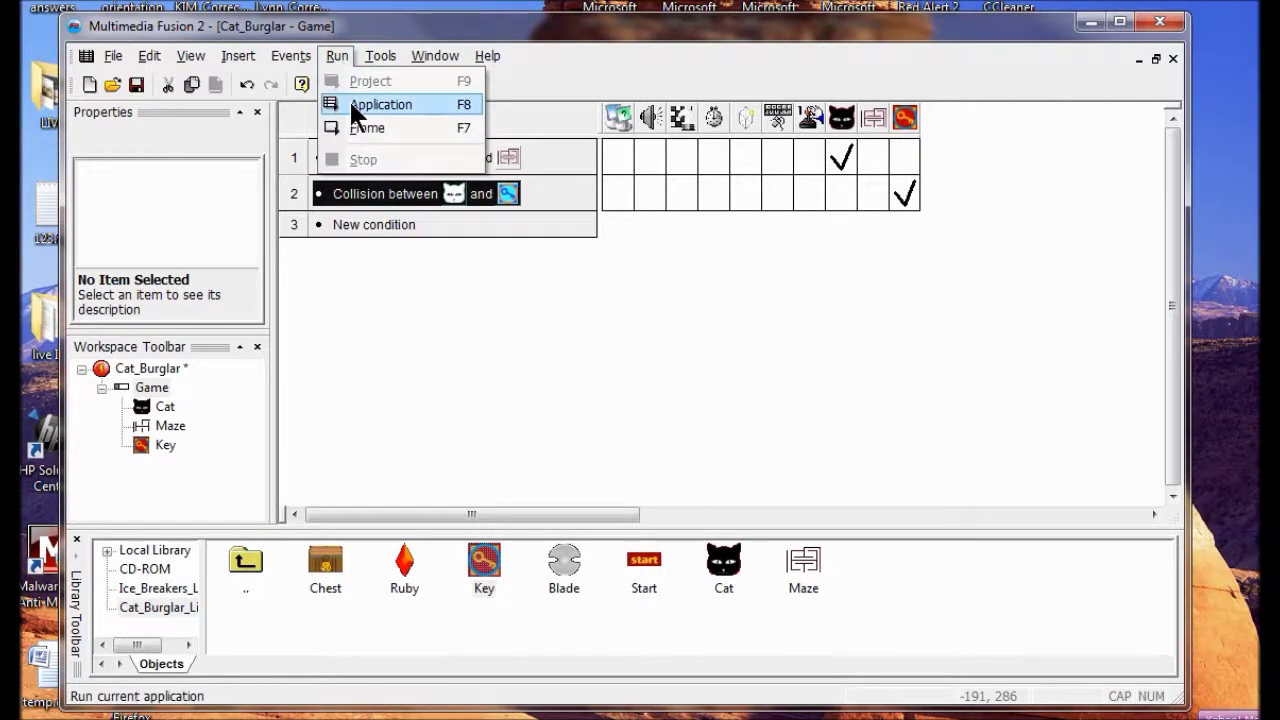
pyautogui.click(350, 103)
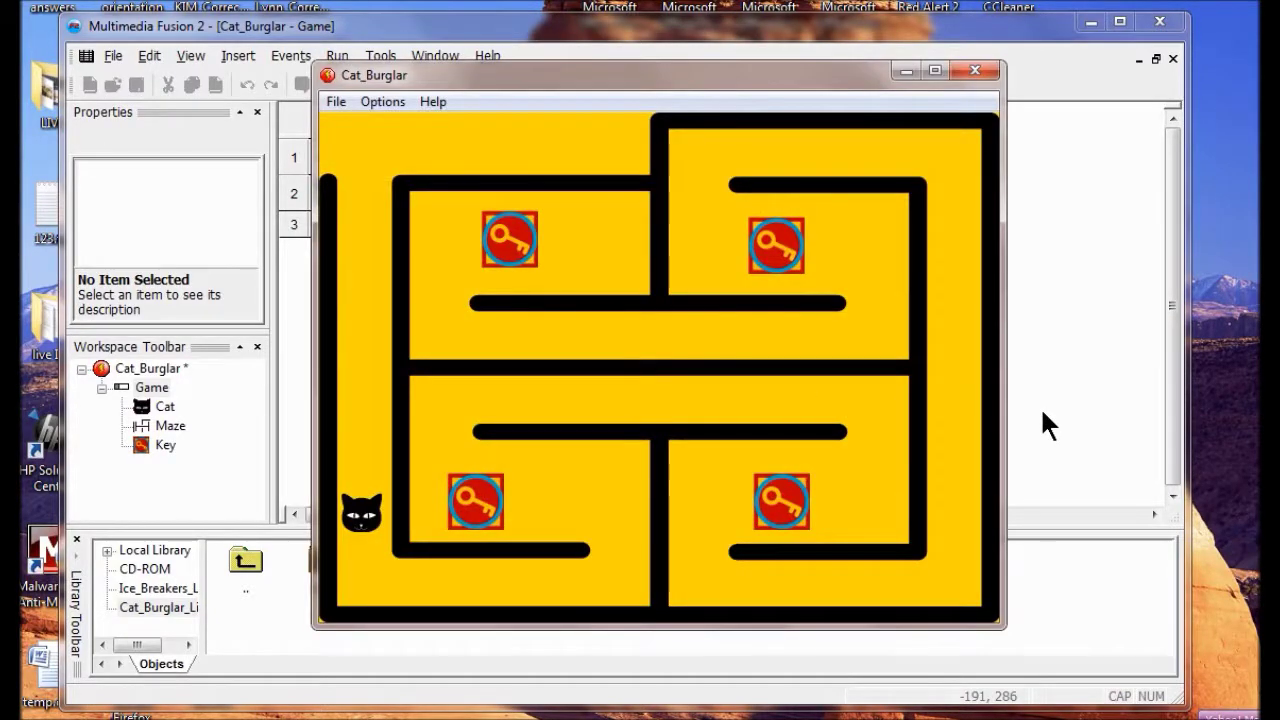
pyautogui.press('Down')
pyautogui.press('Right')
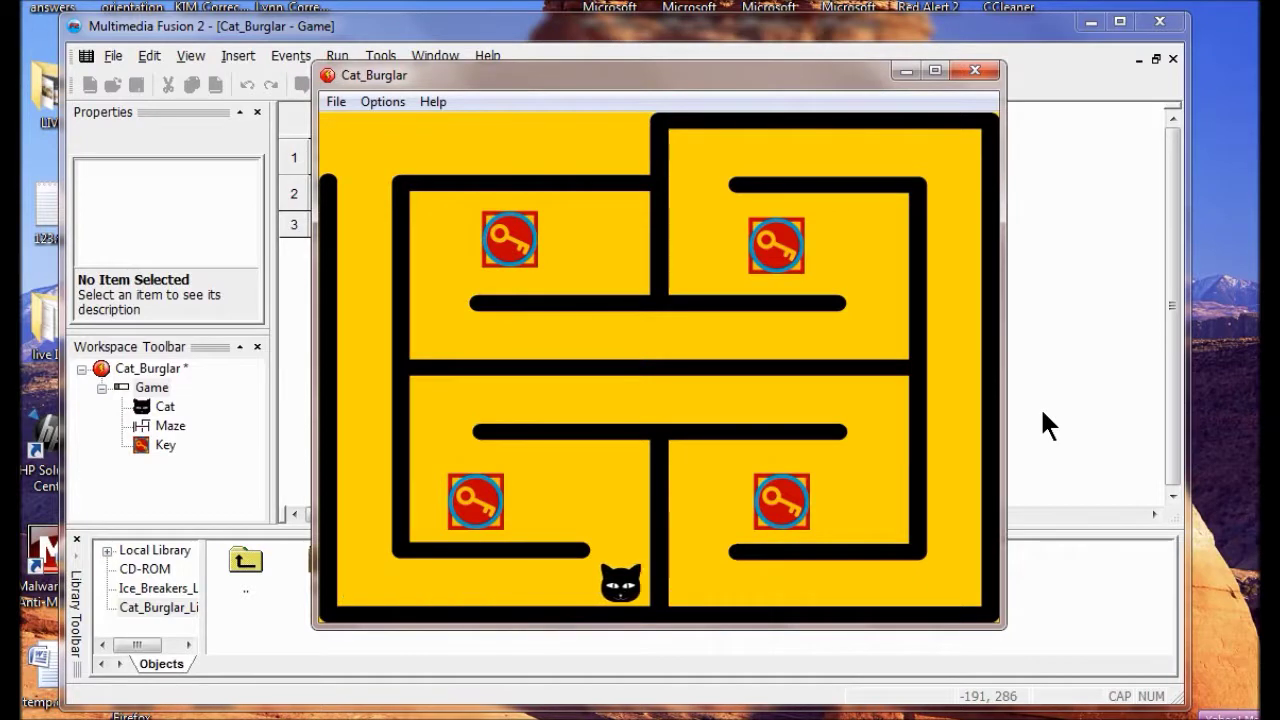
pyautogui.press('Up')
pyautogui.press('Left')
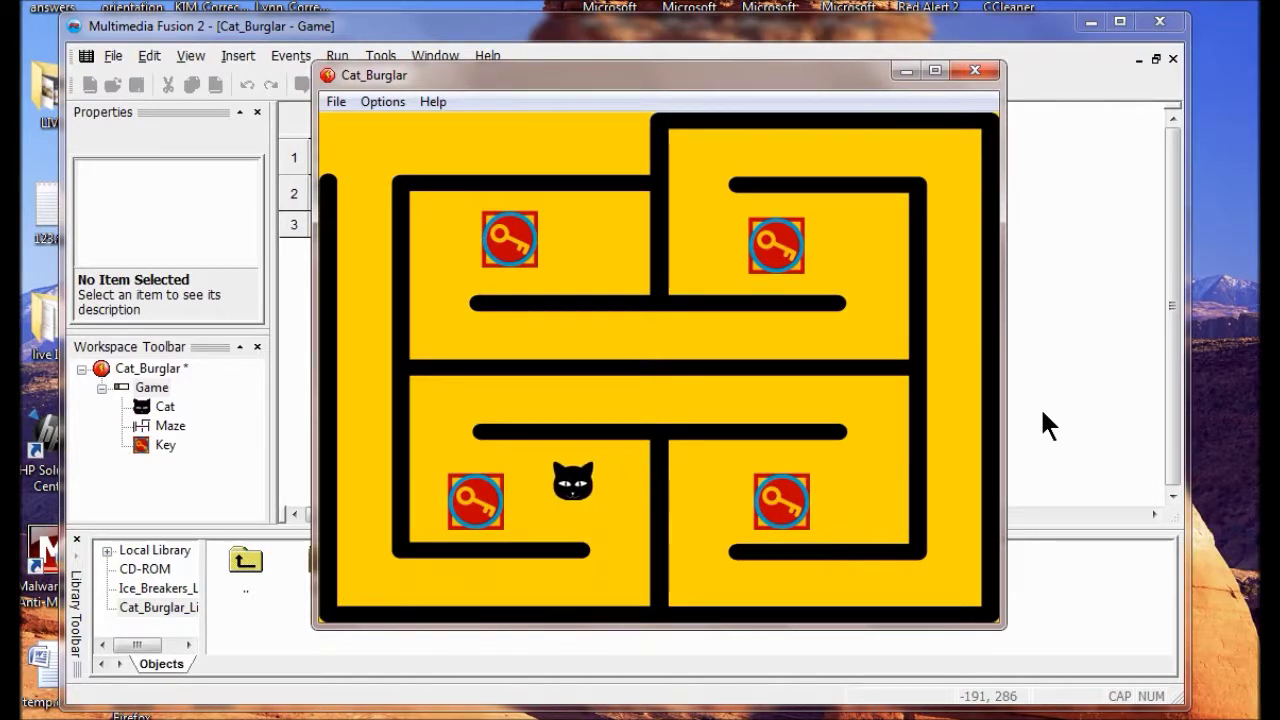
pyautogui.press('Up')
pyautogui.press('Right')
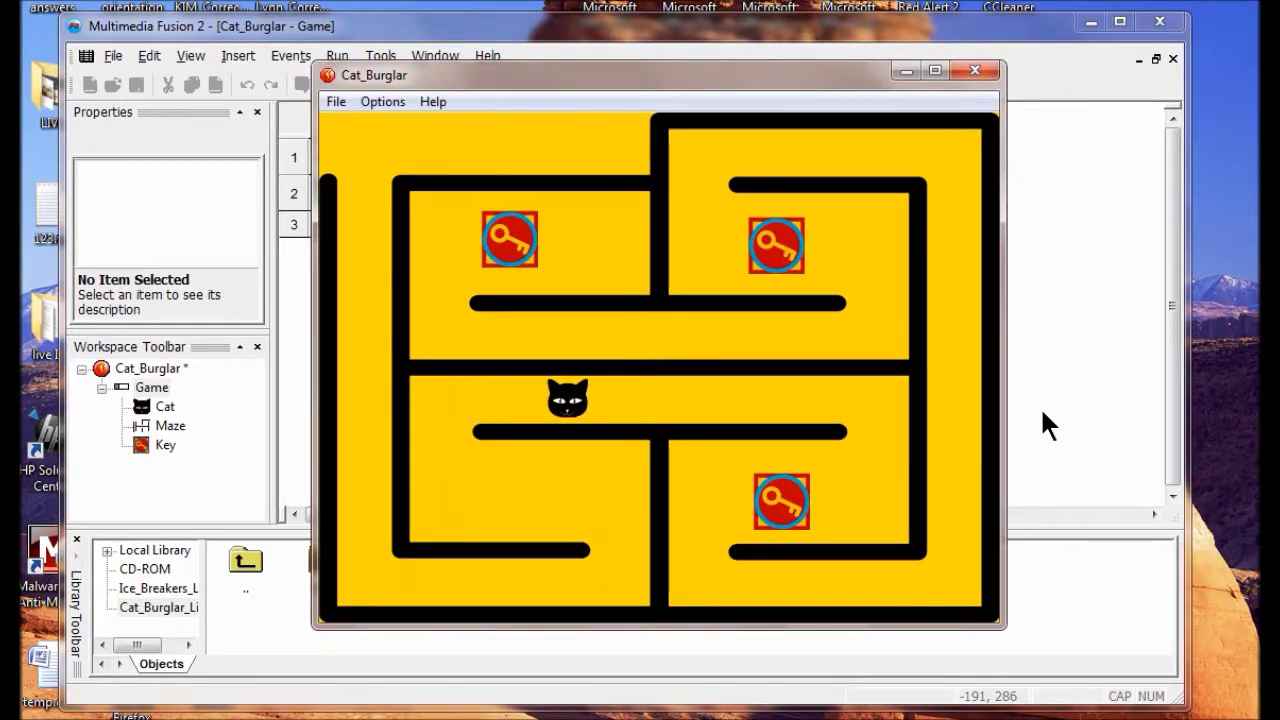
pyautogui.press('Down')
pyautogui.press('Left')
pyautogui.press('Down')
pyautogui.press('Right')
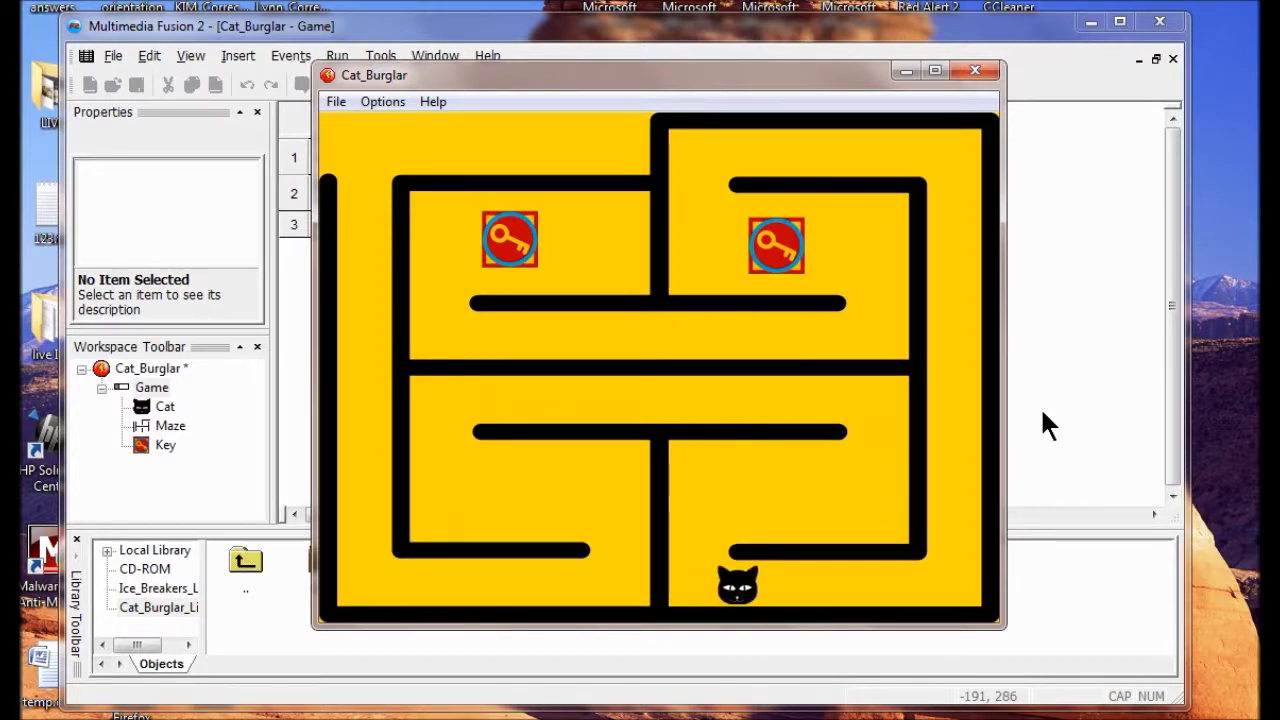
pyautogui.press('Up')
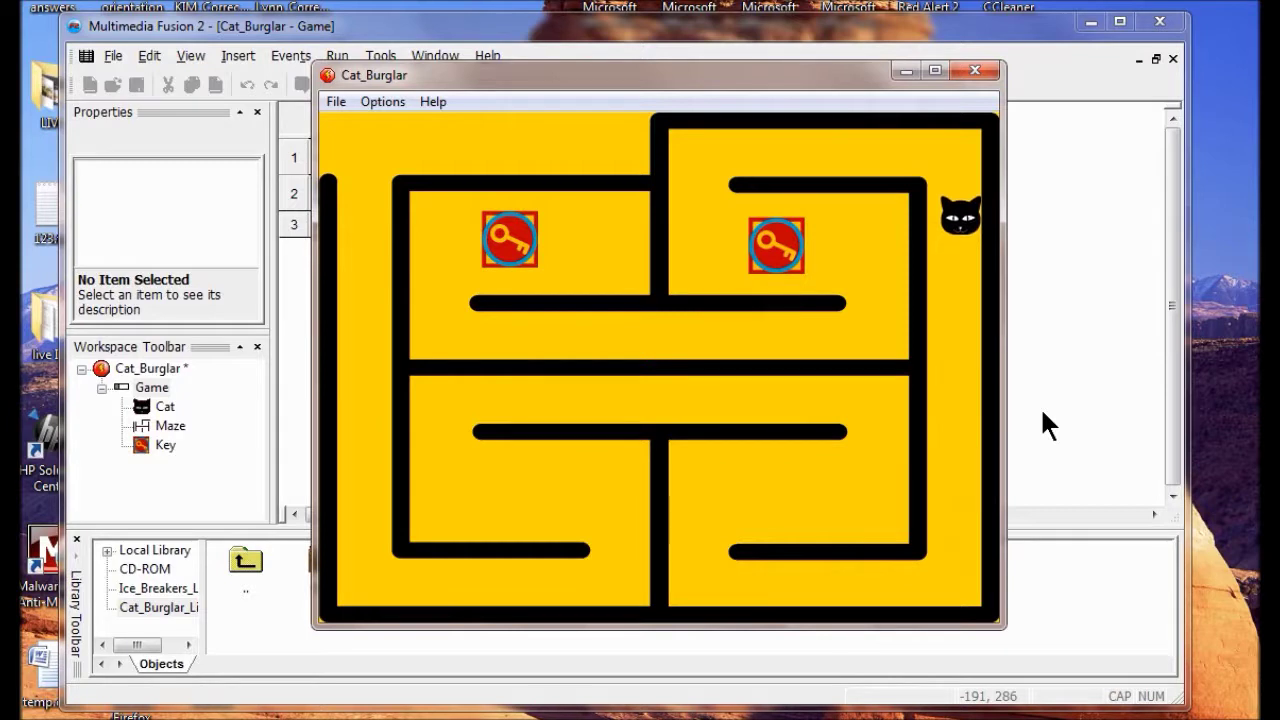
pyautogui.press('Left')
pyautogui.press('Down')
pyautogui.press('Right')
pyautogui.press('Down')
pyautogui.press('Left')
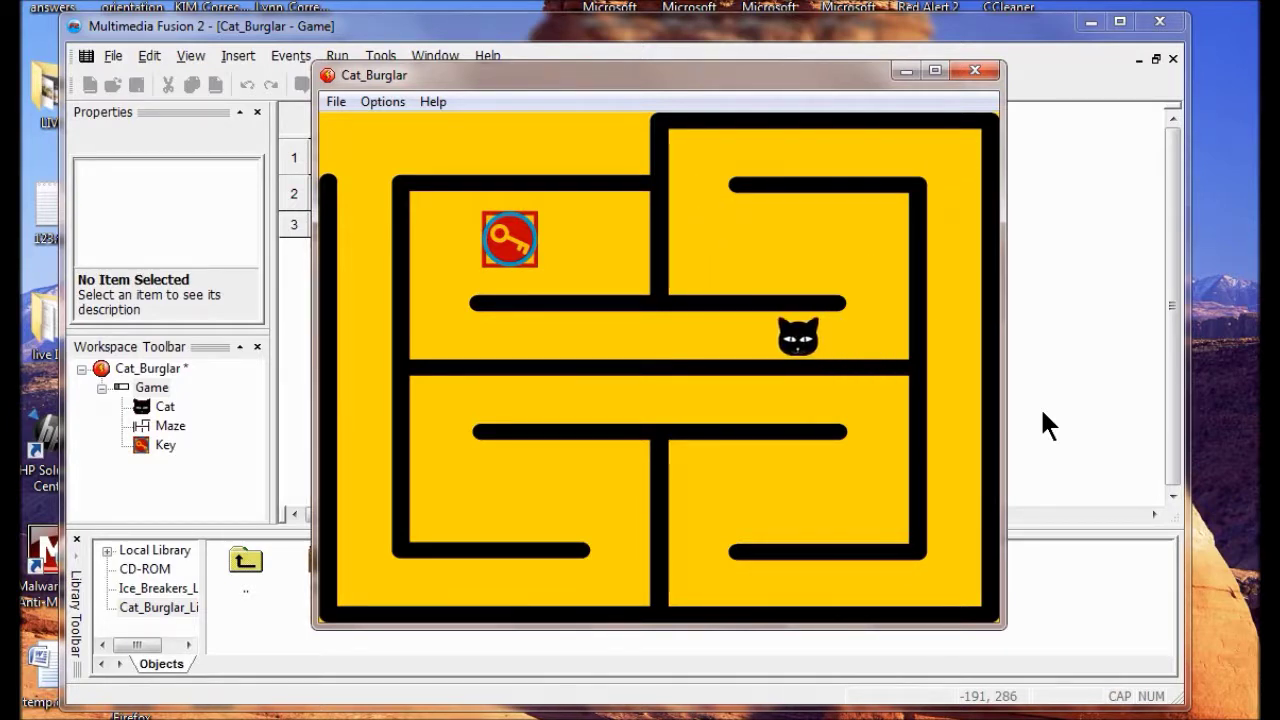
pyautogui.press('Up')
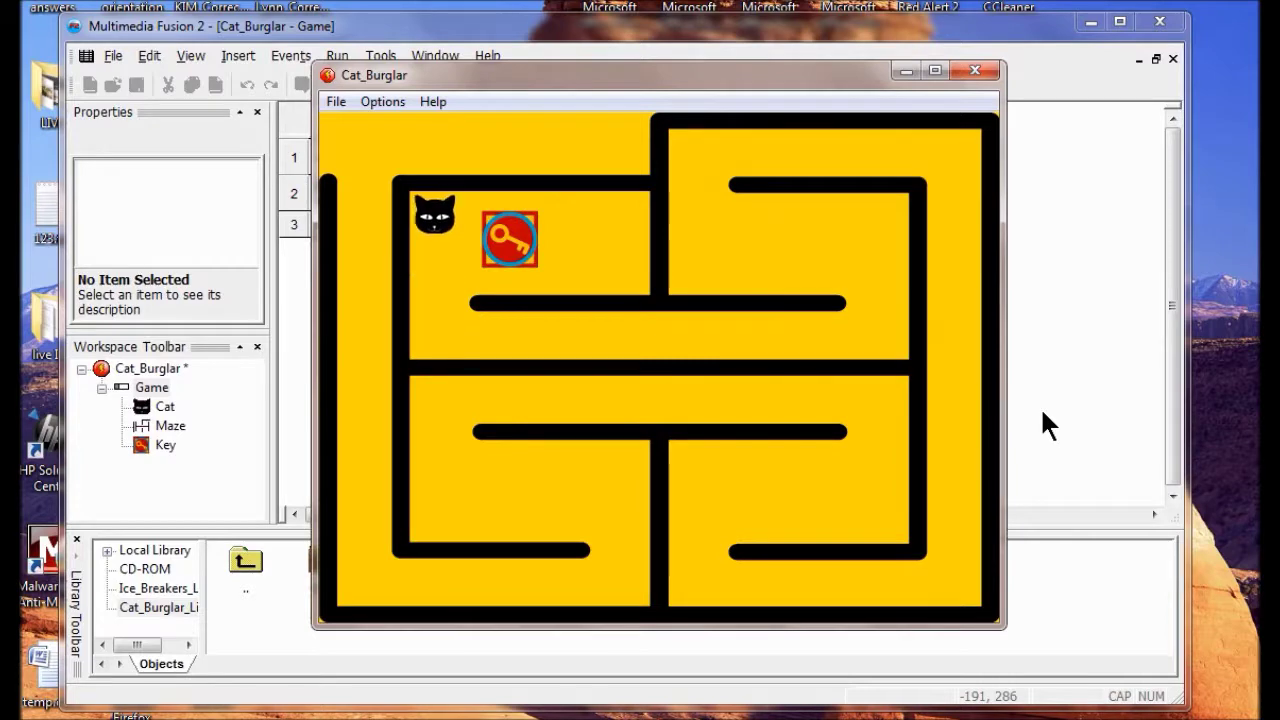
pyautogui.press('Right')
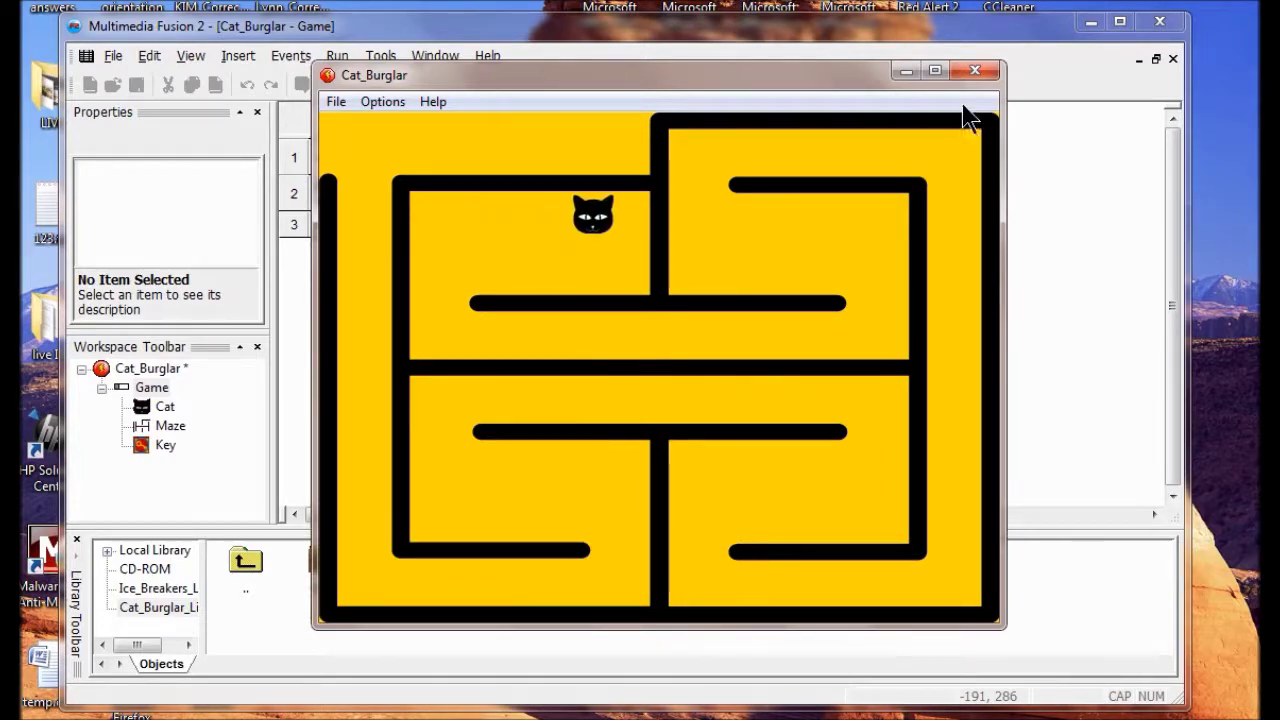
pyautogui.click(976, 70)
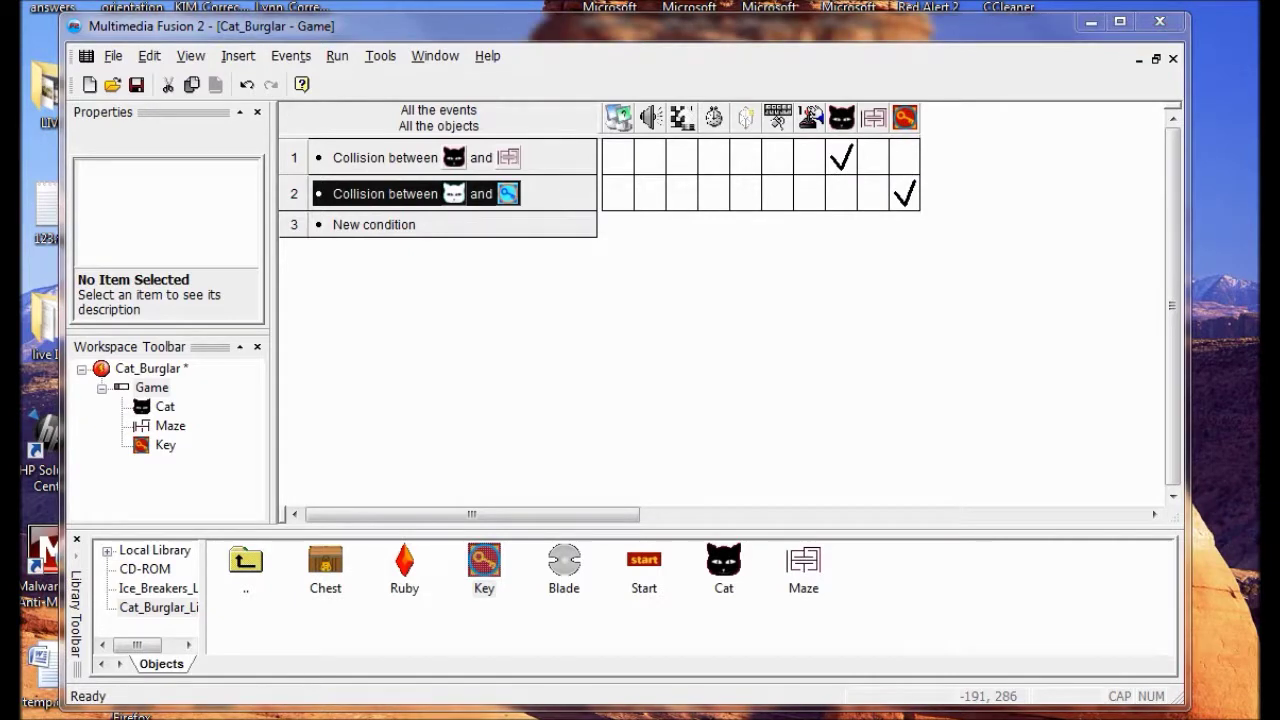
# In the Frame Editor, place the Ruby, then the Chest, in the maze's top-left corner
pyautogui.click(192, 55)
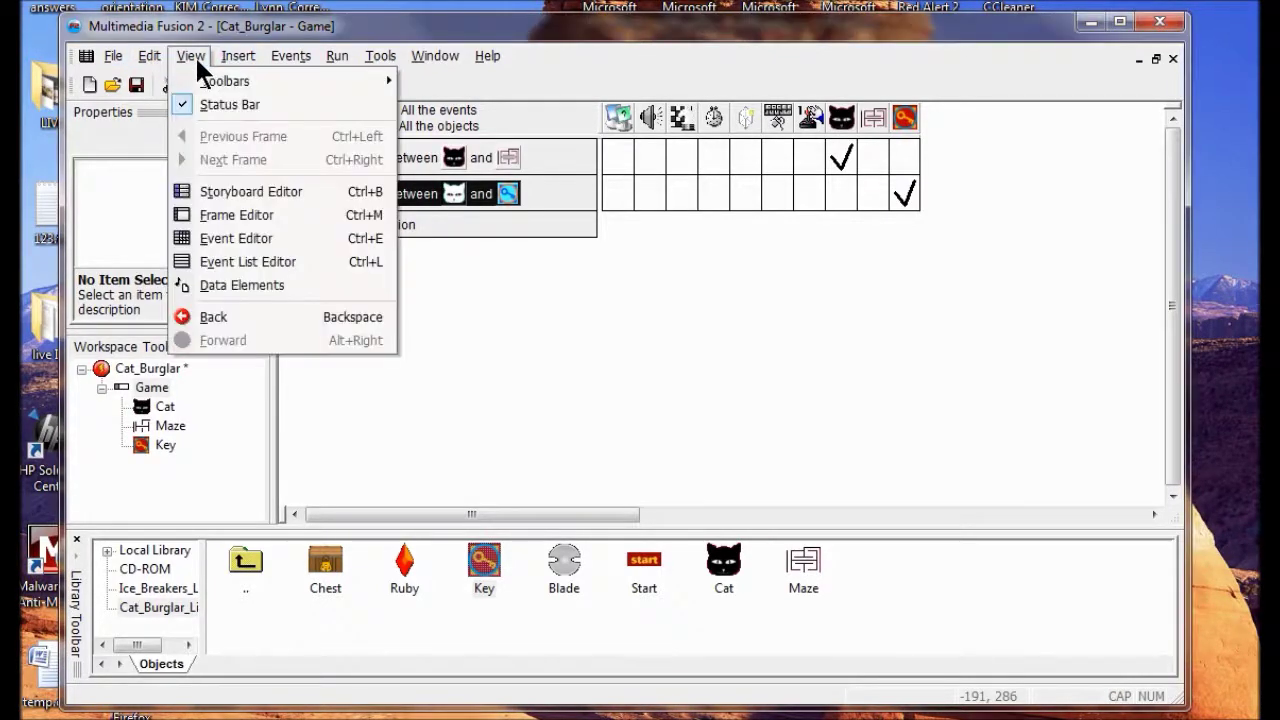
pyautogui.click(228, 216)
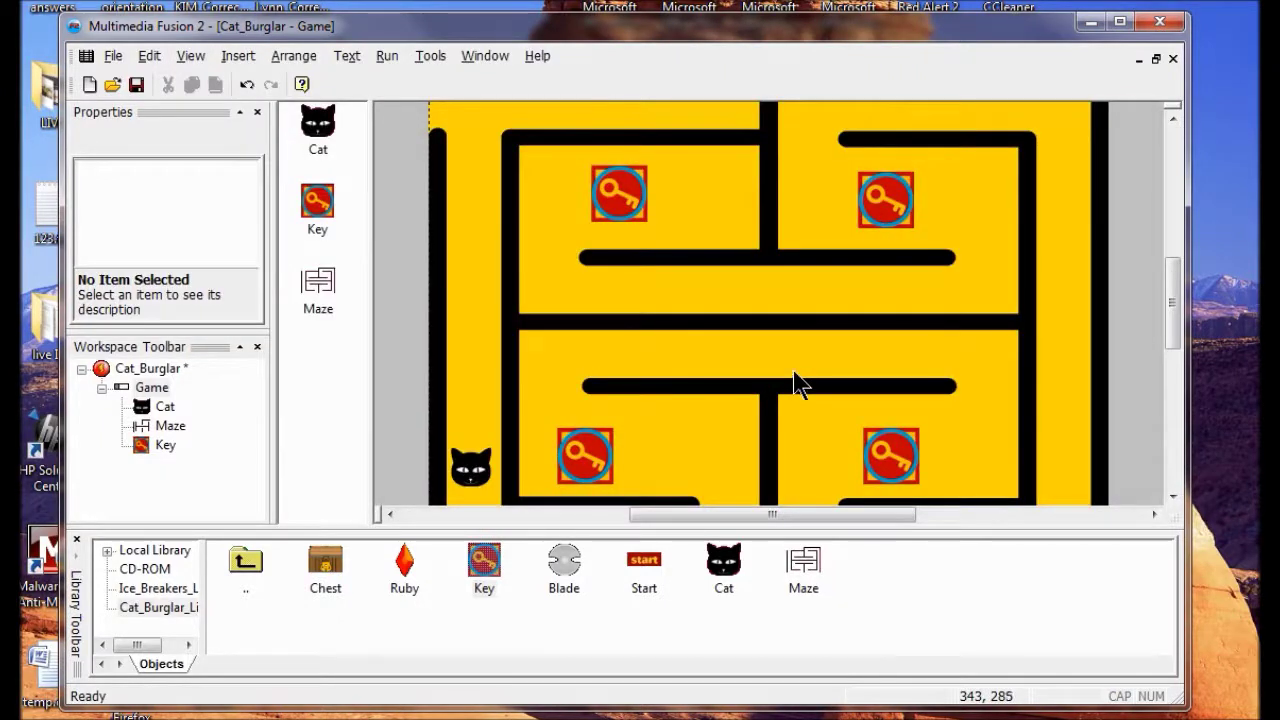
pyautogui.moveTo(1168, 326)
pyautogui.mouseDown()
pyautogui.moveTo(1163, 308)
pyautogui.moveTo(1161, 320)
pyautogui.mouseUp()
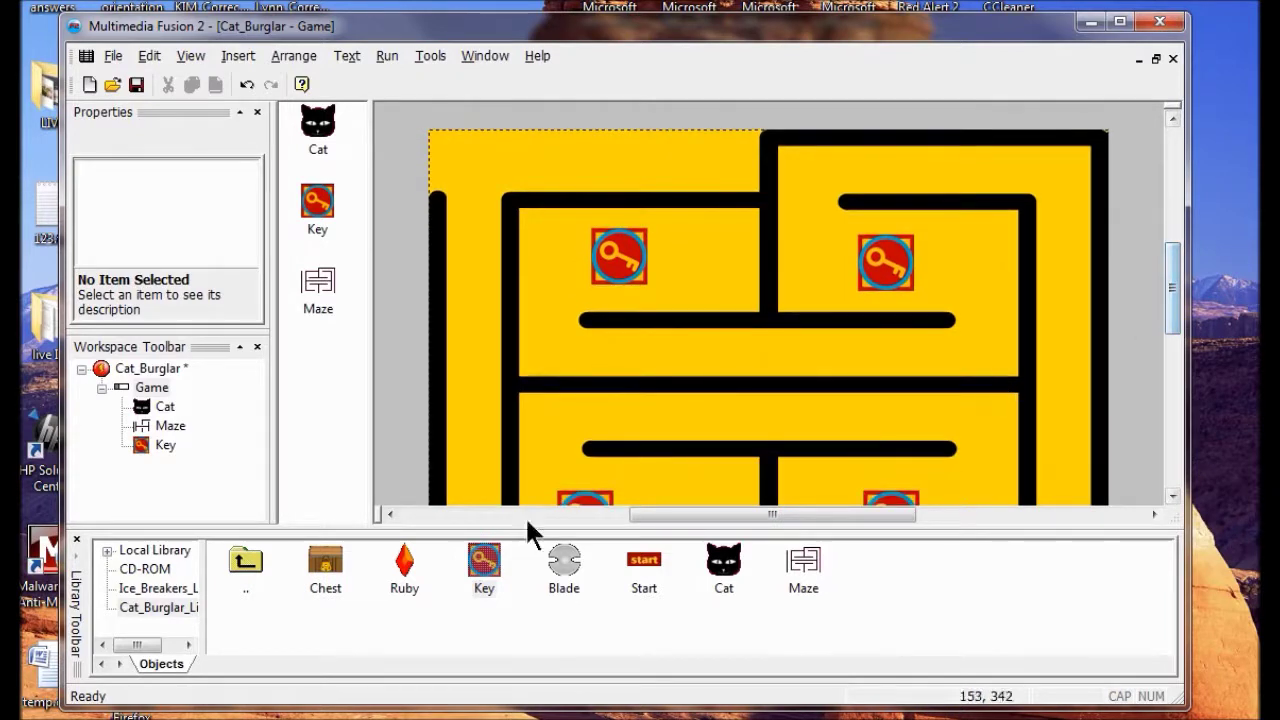
pyautogui.click(405, 570)
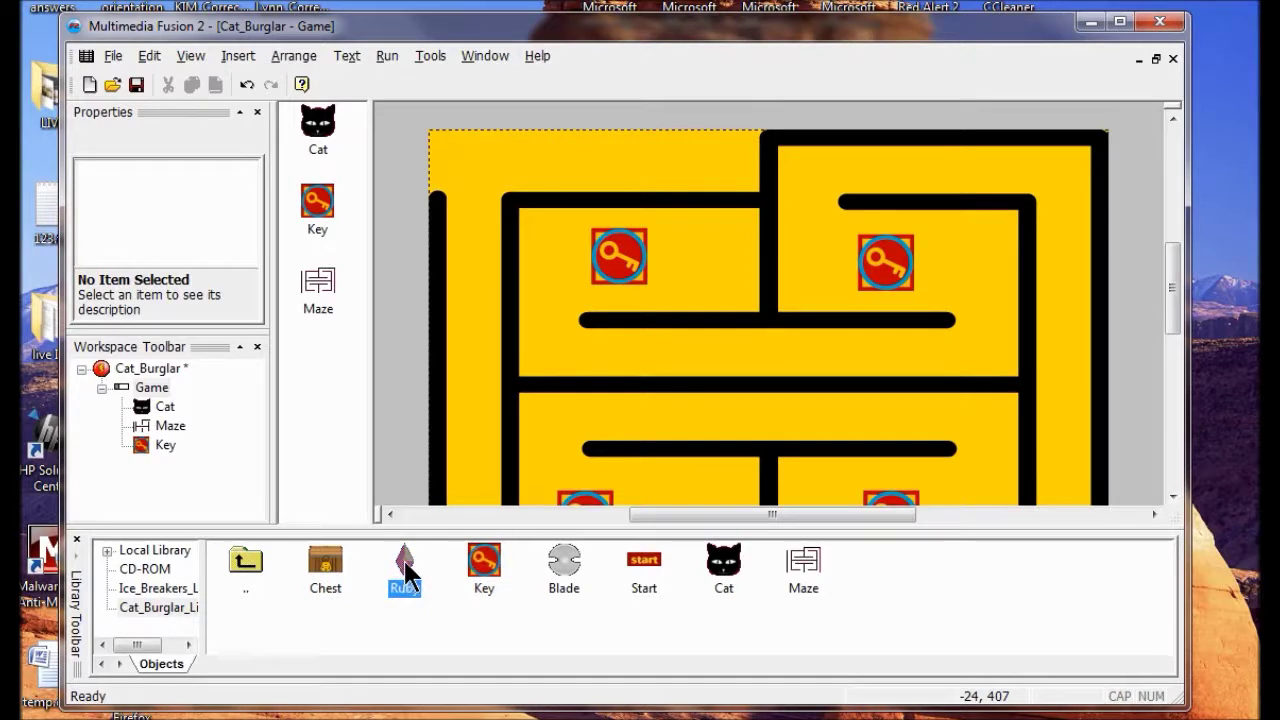
pyautogui.click(403, 558)
pyautogui.click(822, 246)
pyautogui.moveTo(407, 558); pyautogui.dragTo(466, 196)
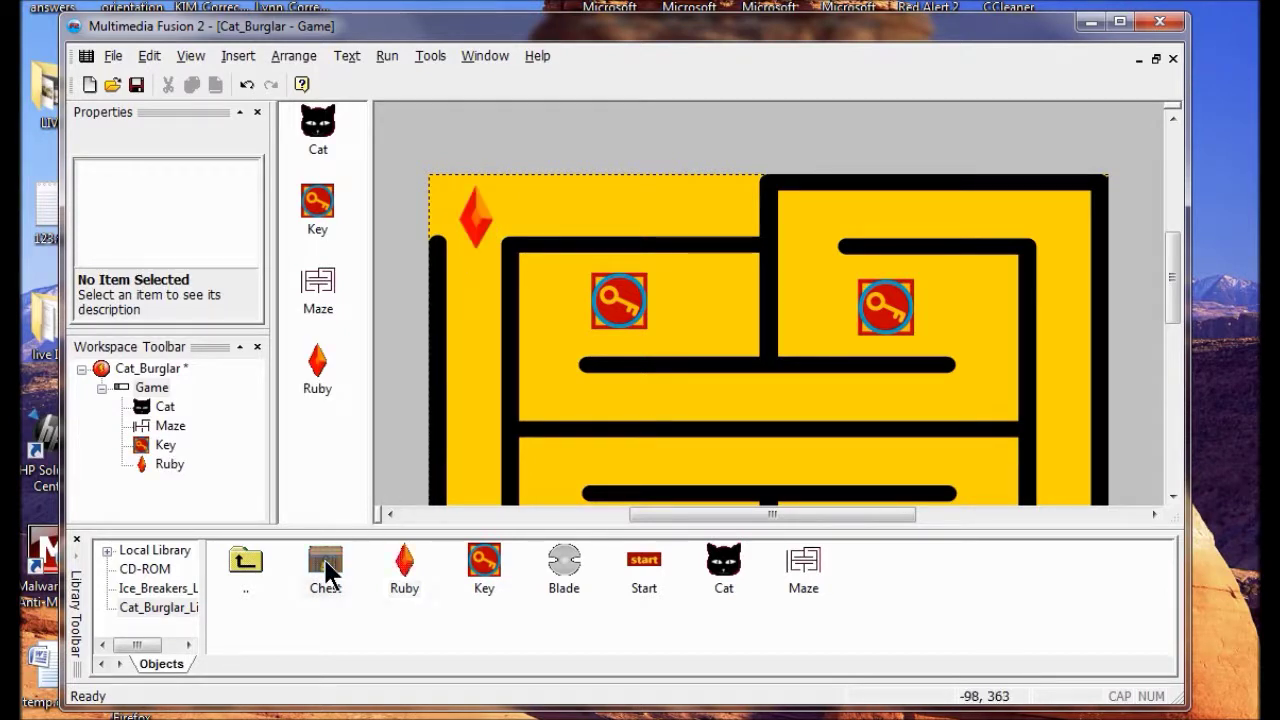
pyautogui.moveTo(323, 556); pyautogui.dragTo(445, 190)
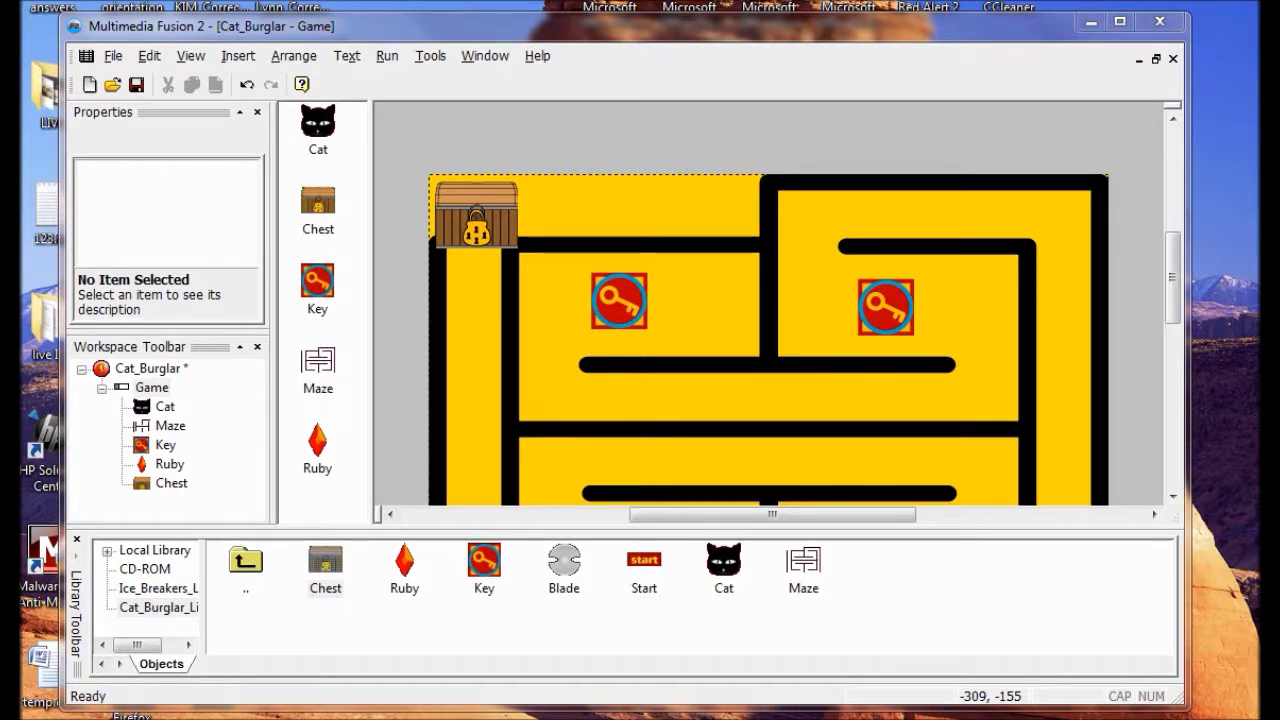
pyautogui.click(191, 66)
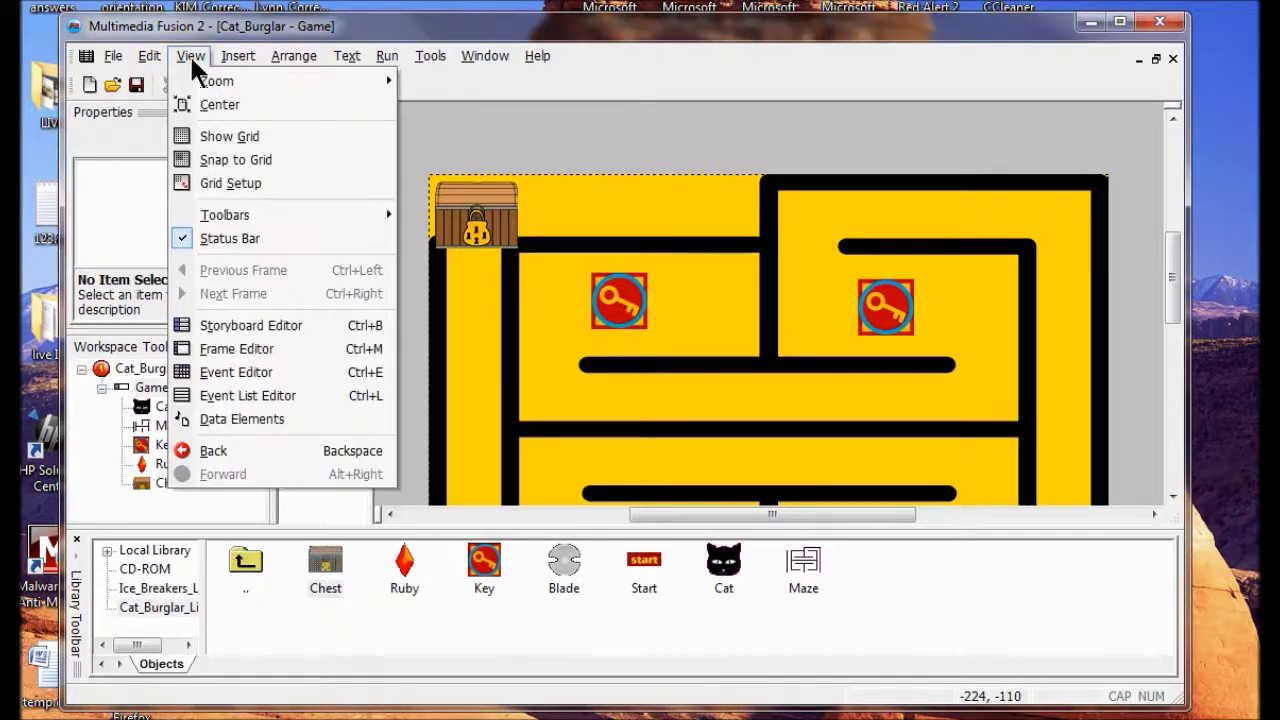
# Add event 3, 'Last Key has been destroyed', with a Destroy action for the Chest
pyautogui.click(254, 371)
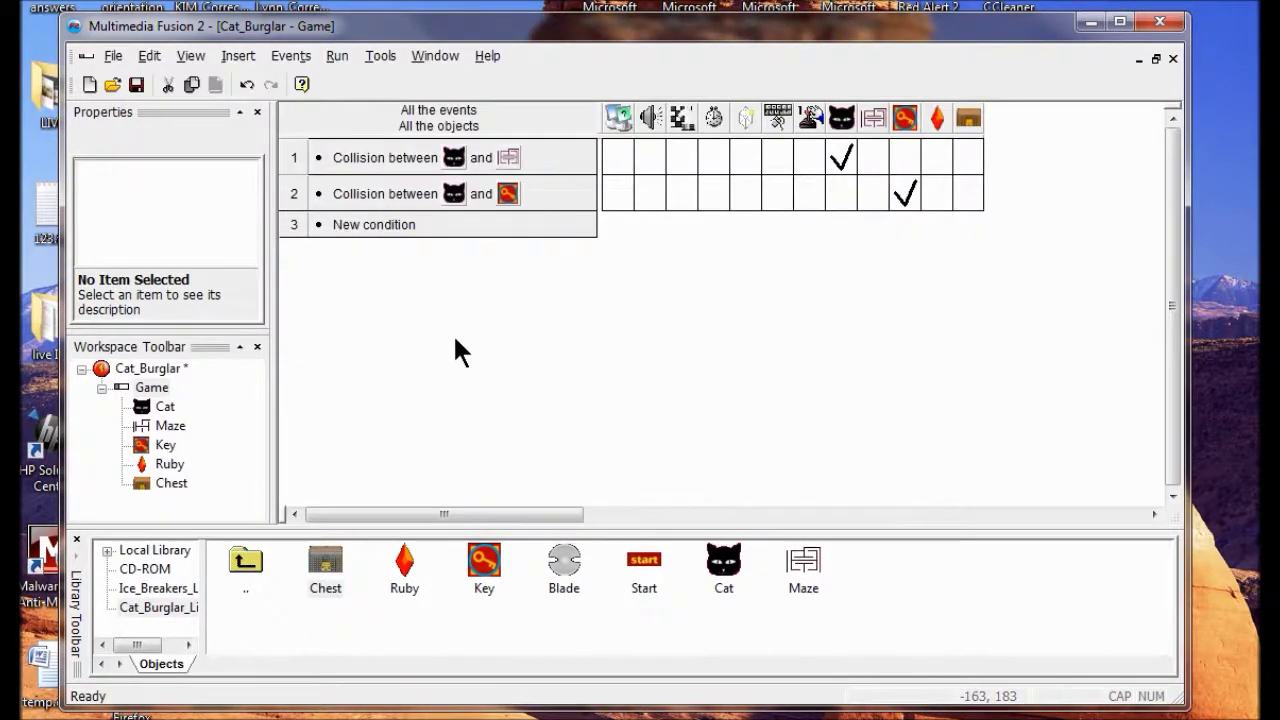
pyautogui.click(392, 224)
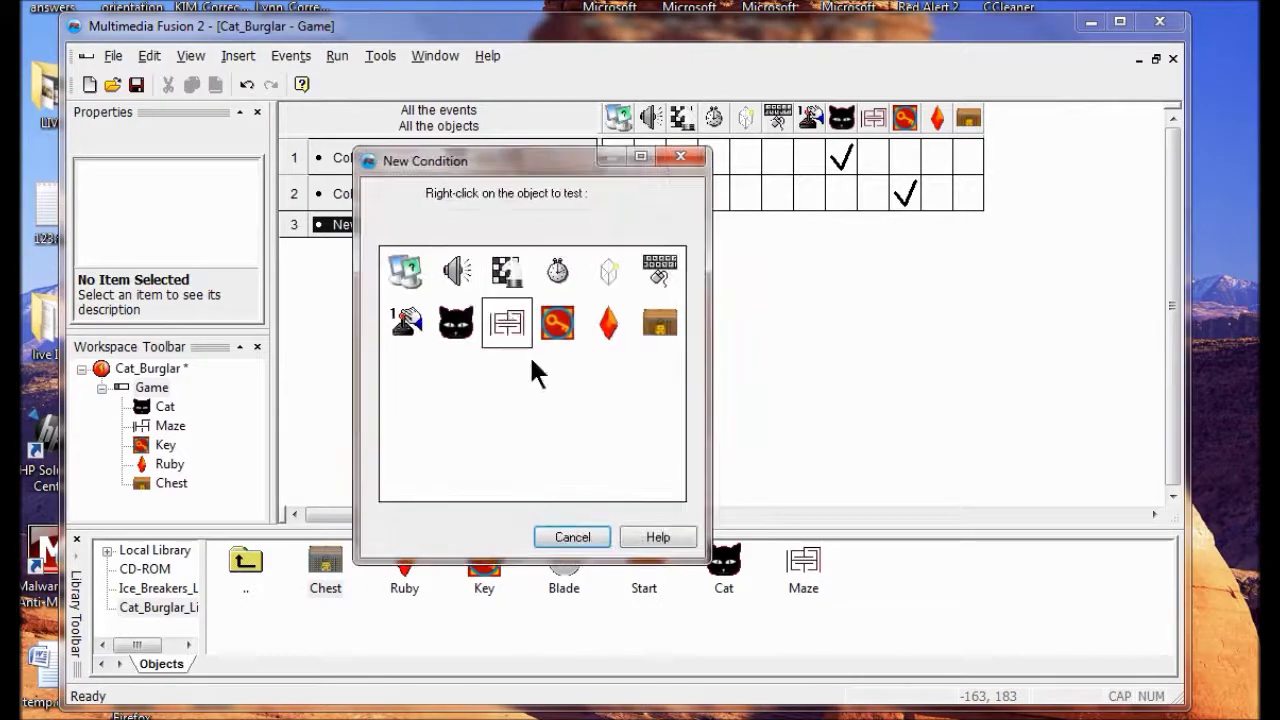
pyautogui.rightClick(560, 327)
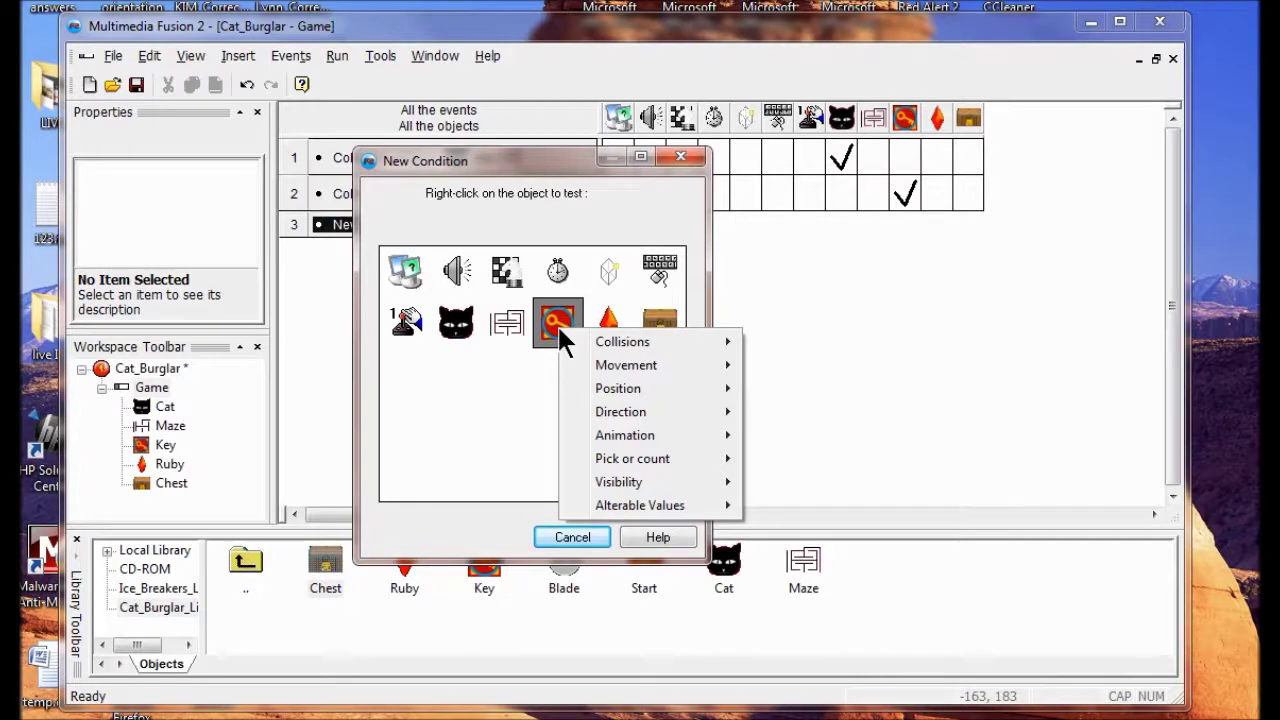
pyautogui.moveTo(639, 458)
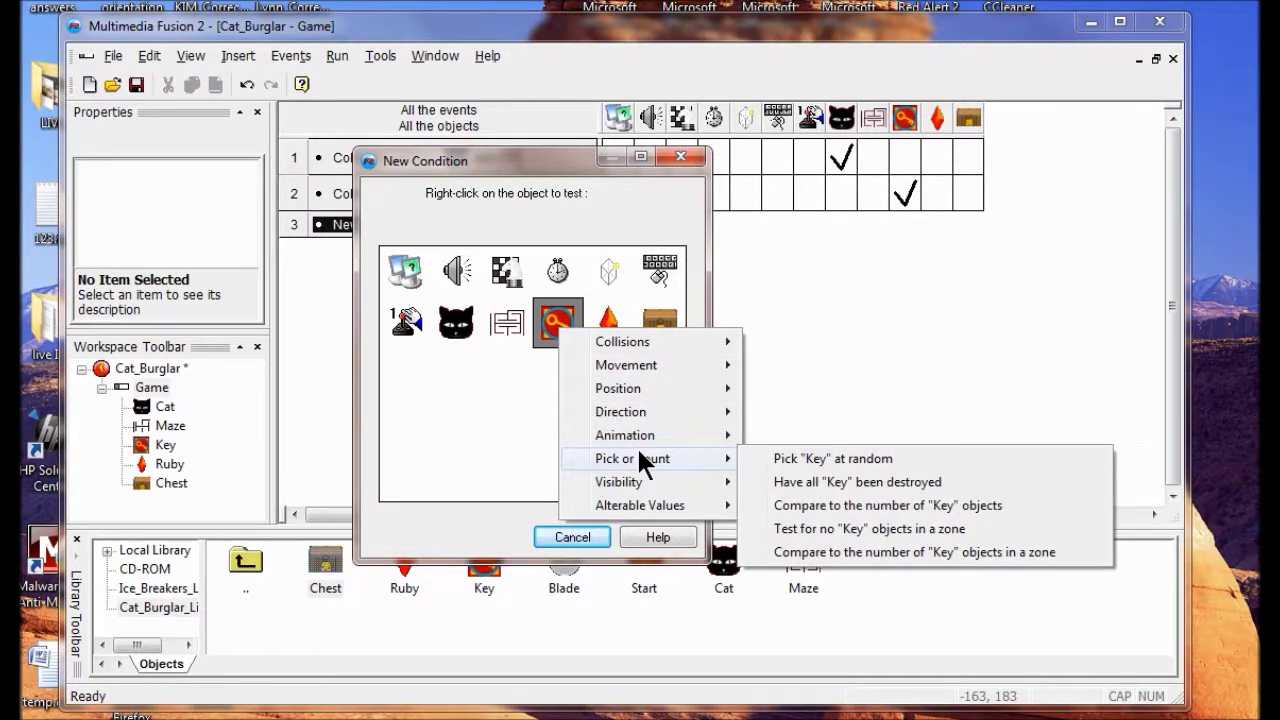
pyautogui.click(834, 484)
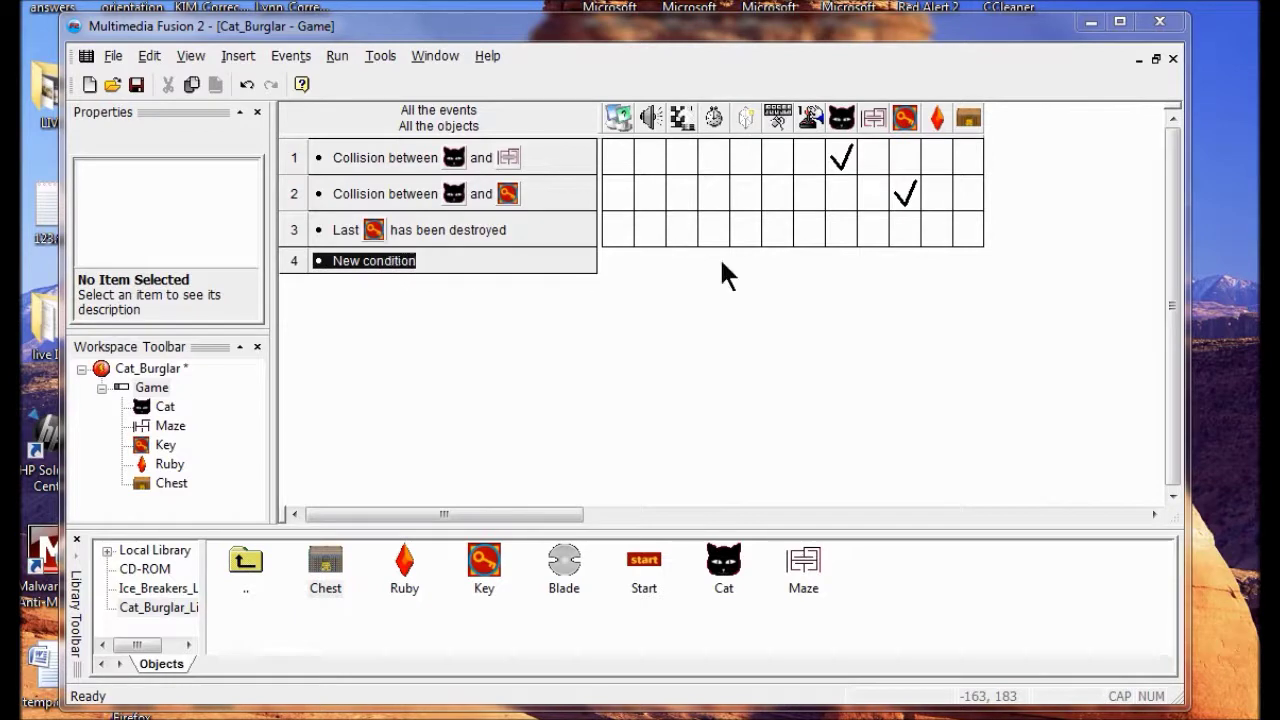
pyautogui.click(967, 231)
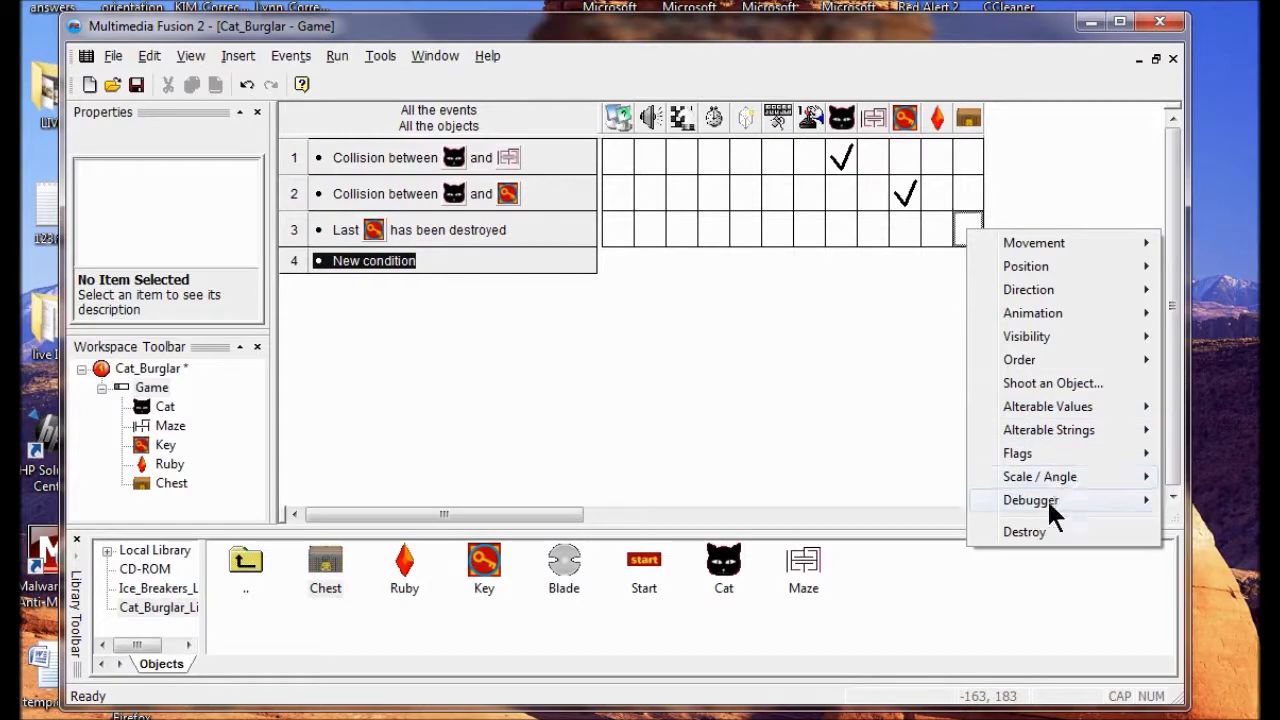
pyautogui.click(1050, 533)
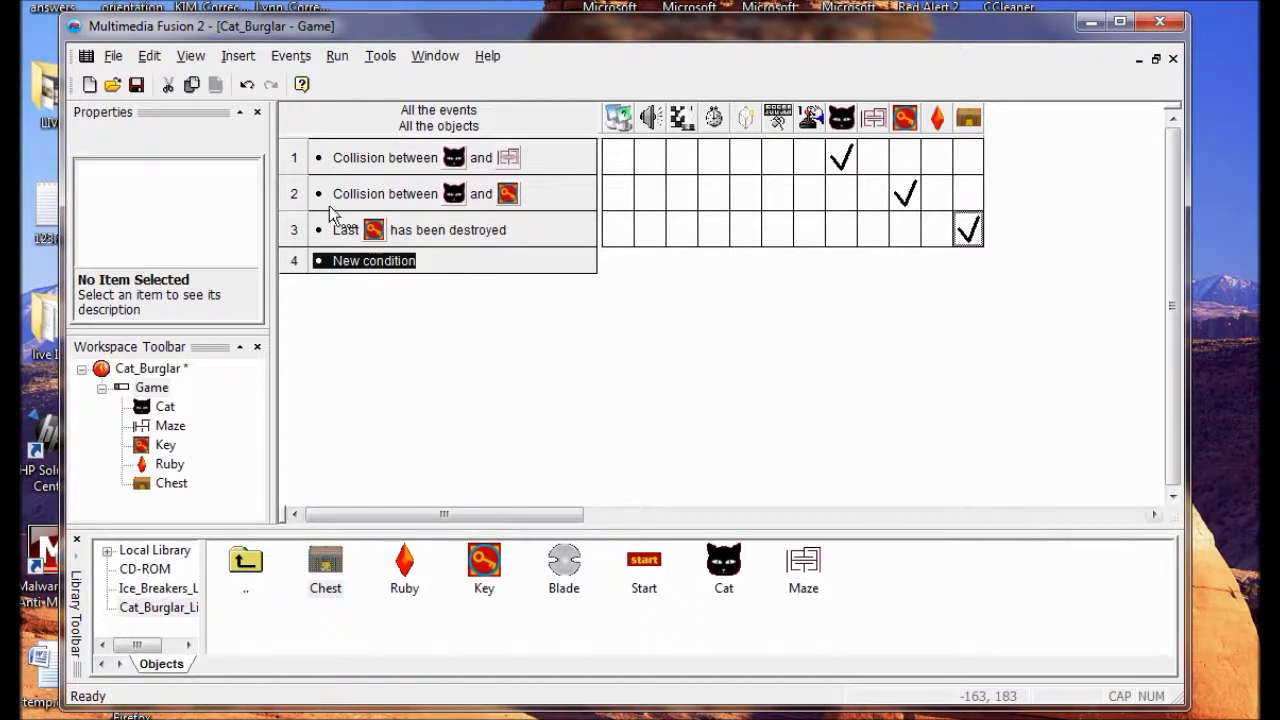